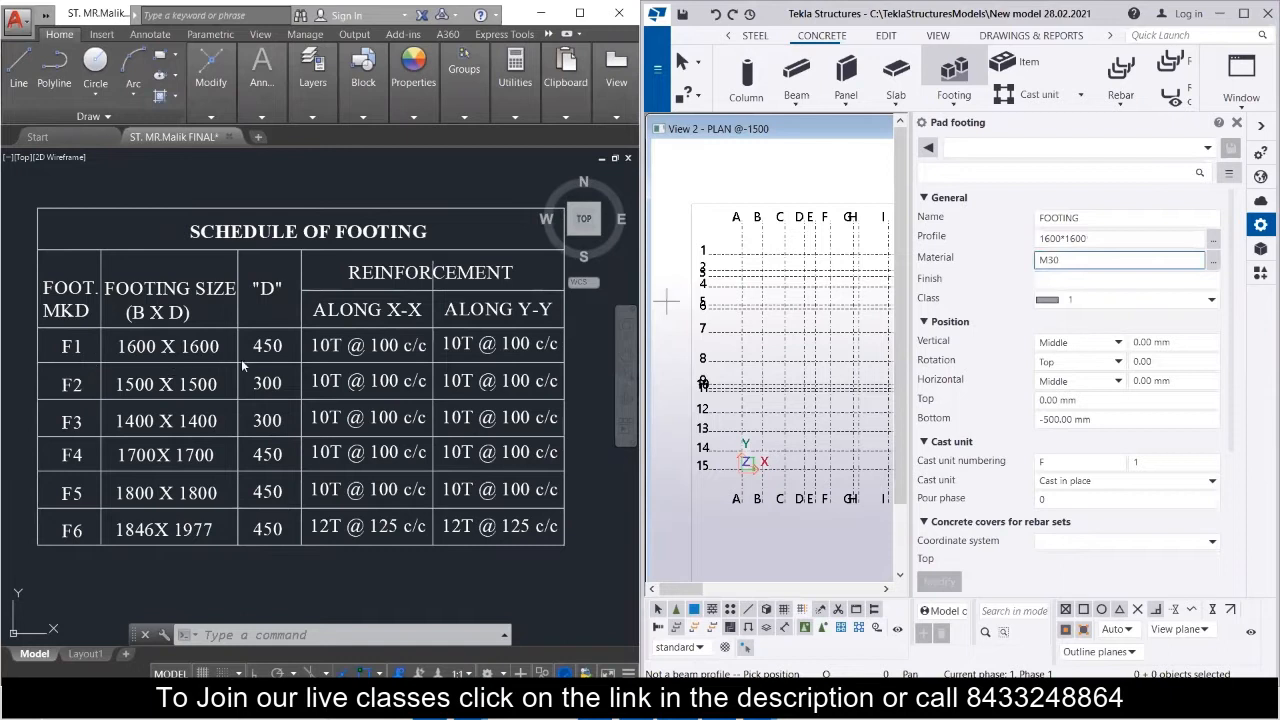
Set the pad footing's material to M20, matching the concrete grade given in the structural drawing's notes.
scroll(170, 410, down, 5)
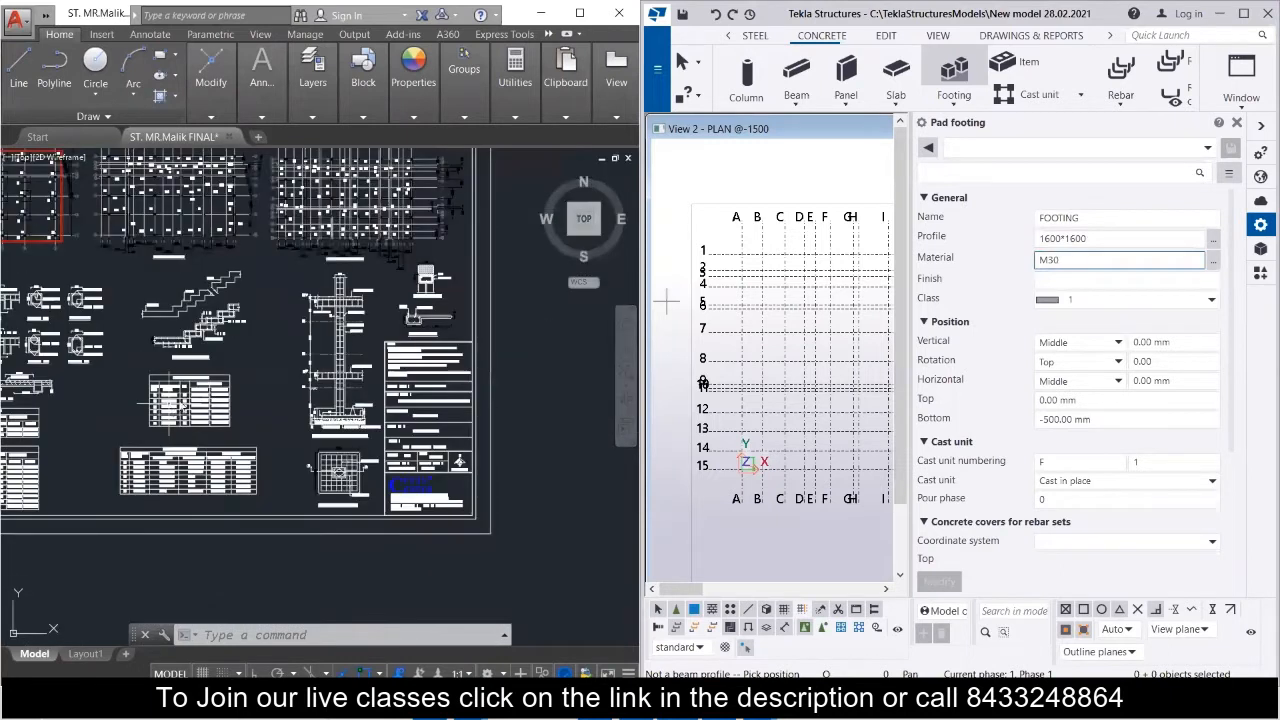
scroll(478, 403, up, 6)
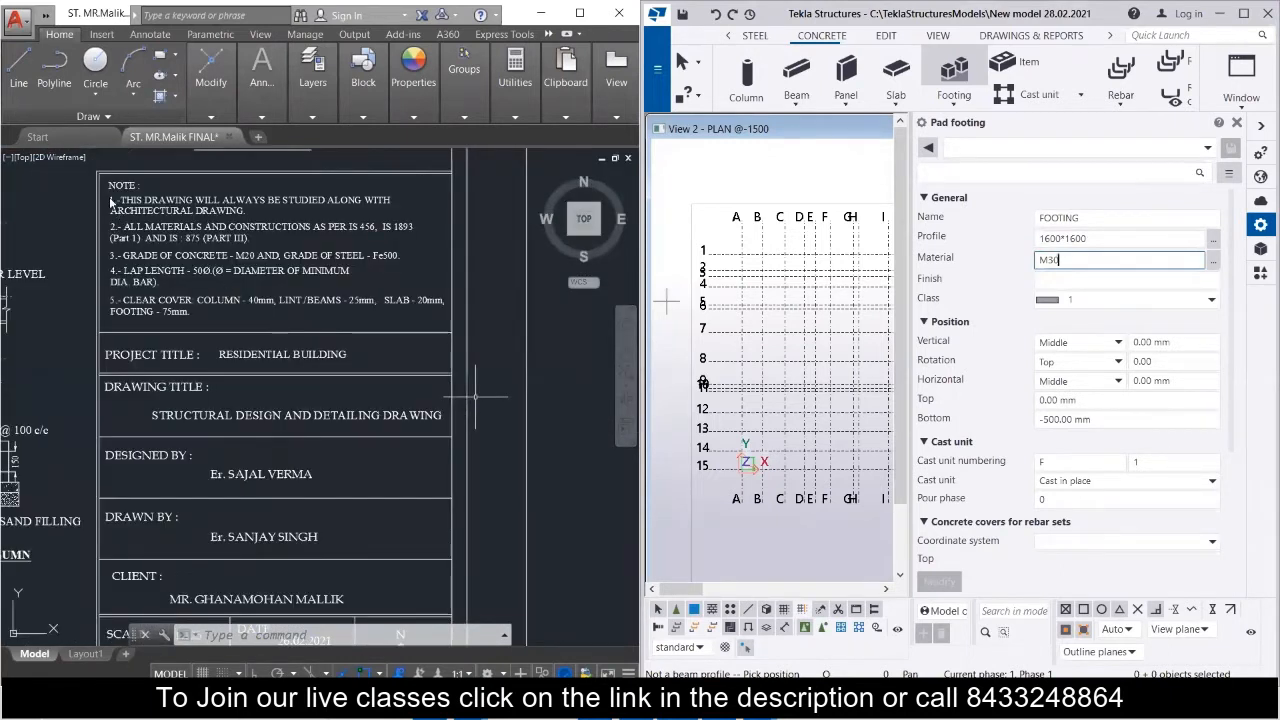
scroll(155, 182, up, 2)
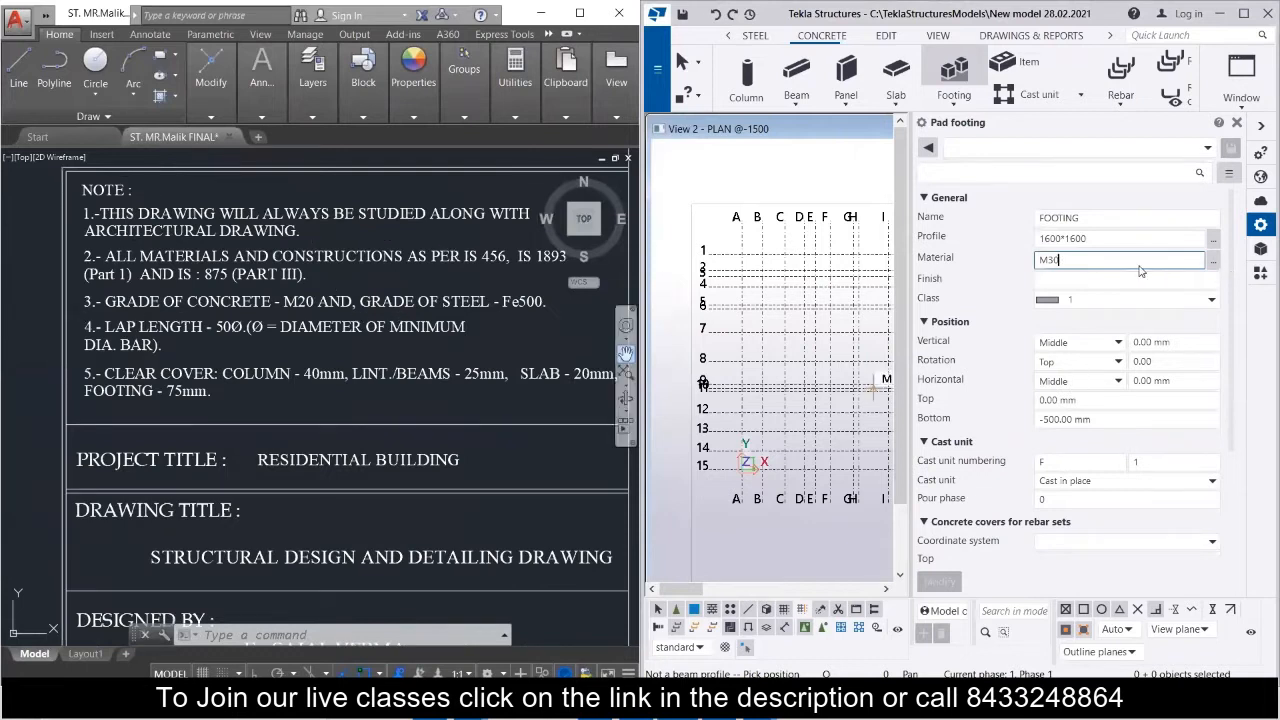
click(1213, 263)
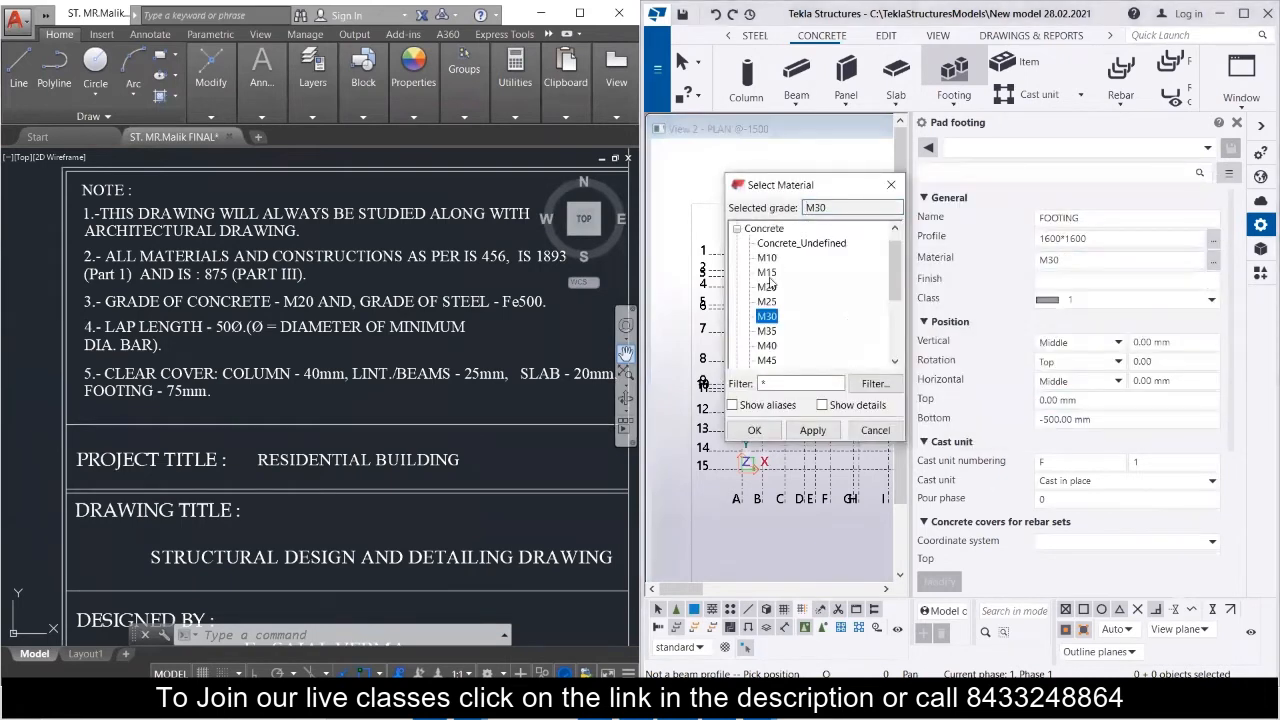
click(766, 287)
click(755, 430)
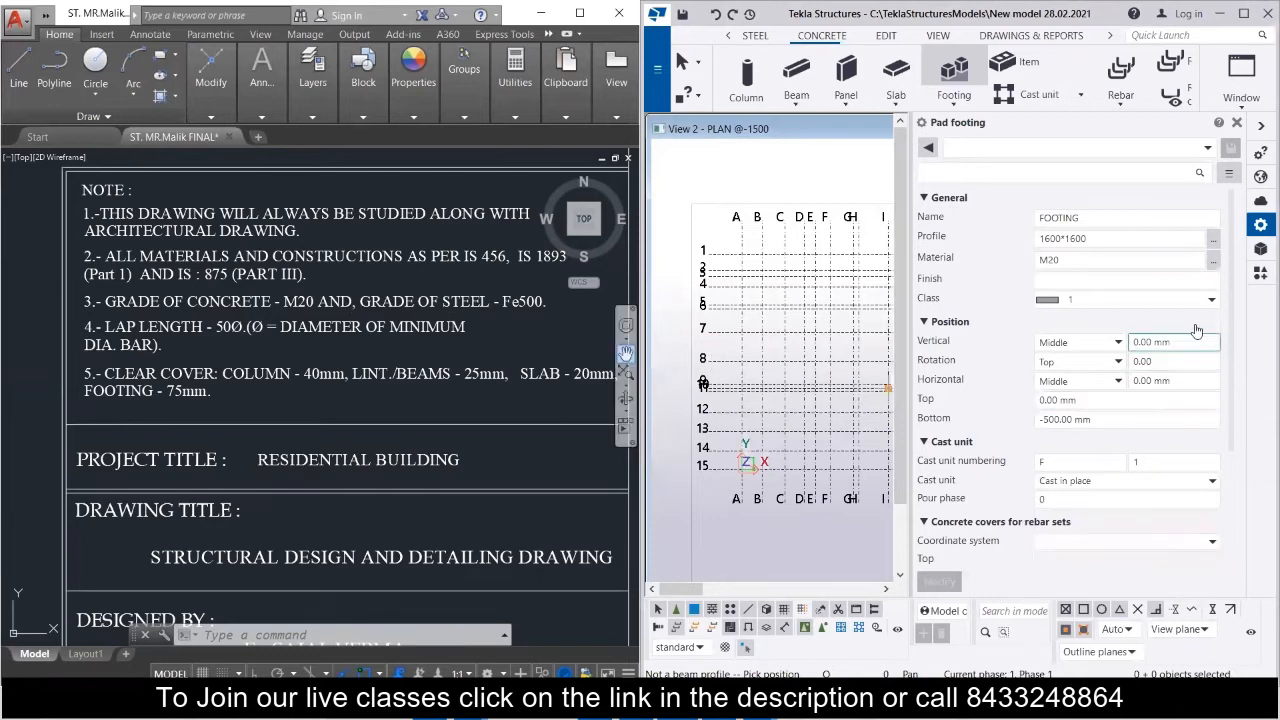
Set the pad footing's top level to -1050 mm and its bottom level to -1500 mm.
click(1080, 399)
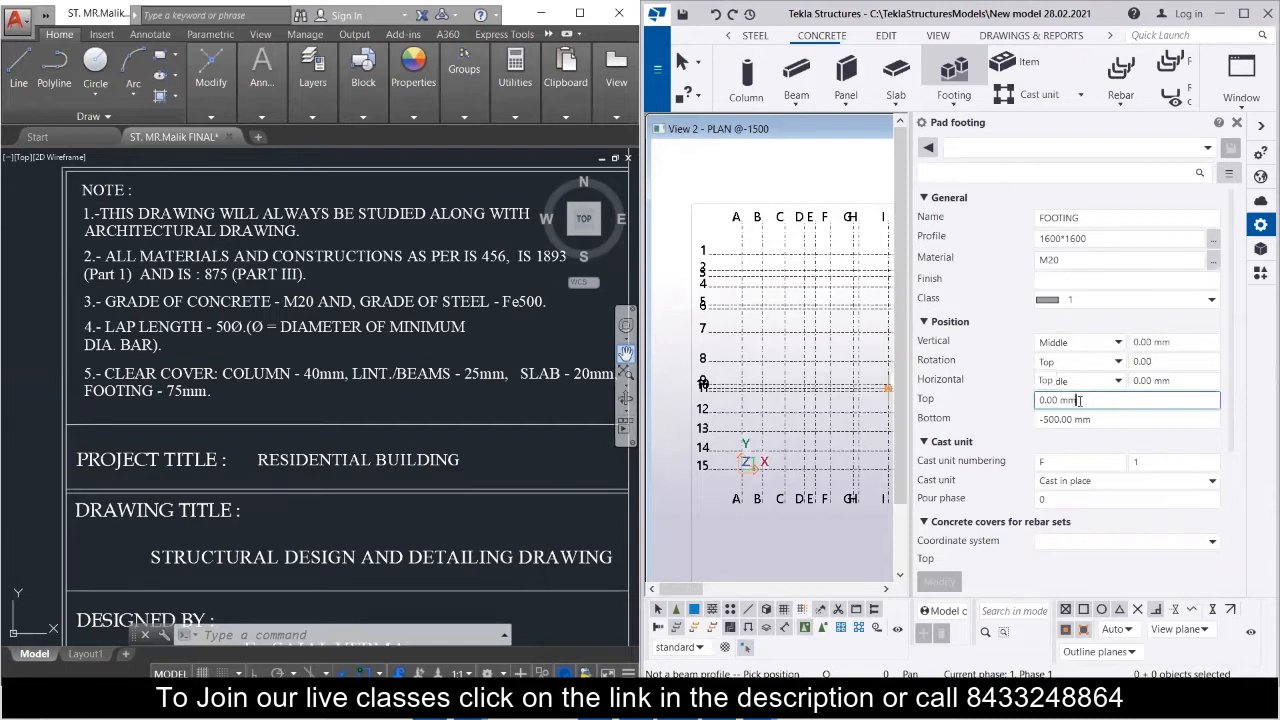
drag(1061, 400, 1041, 400)
text(-1050)
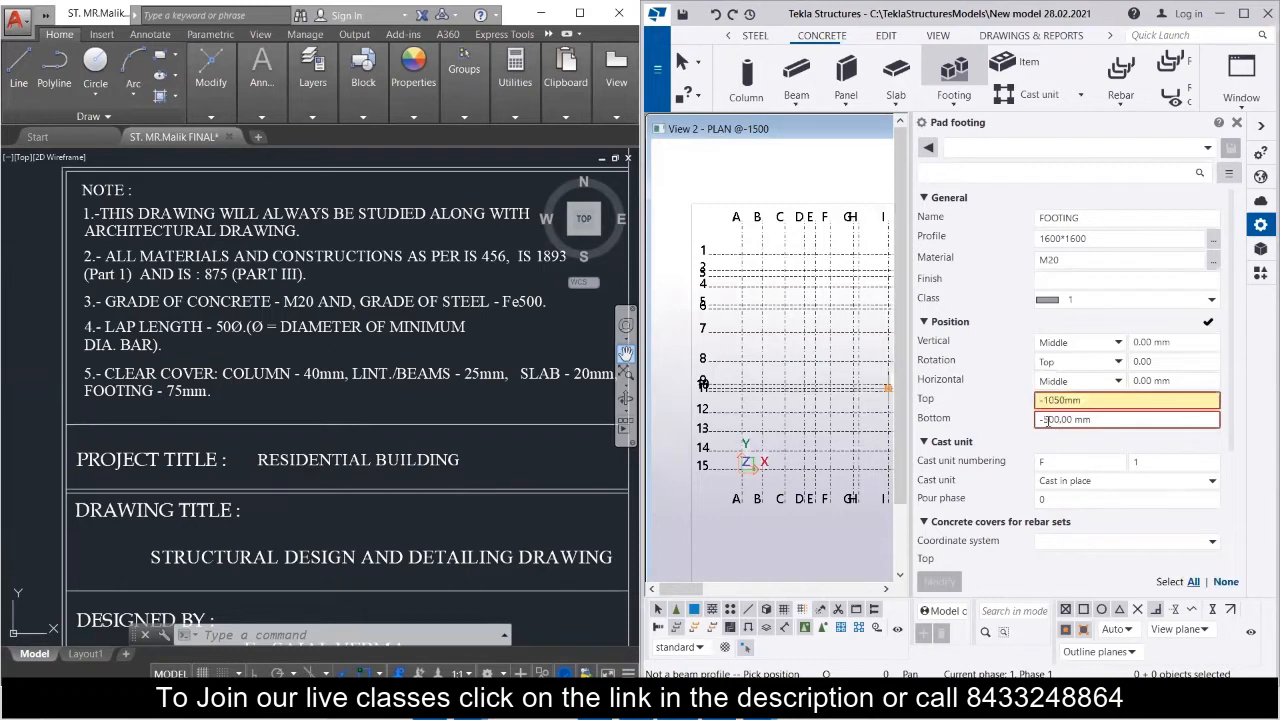
click(1044, 420)
text(1)
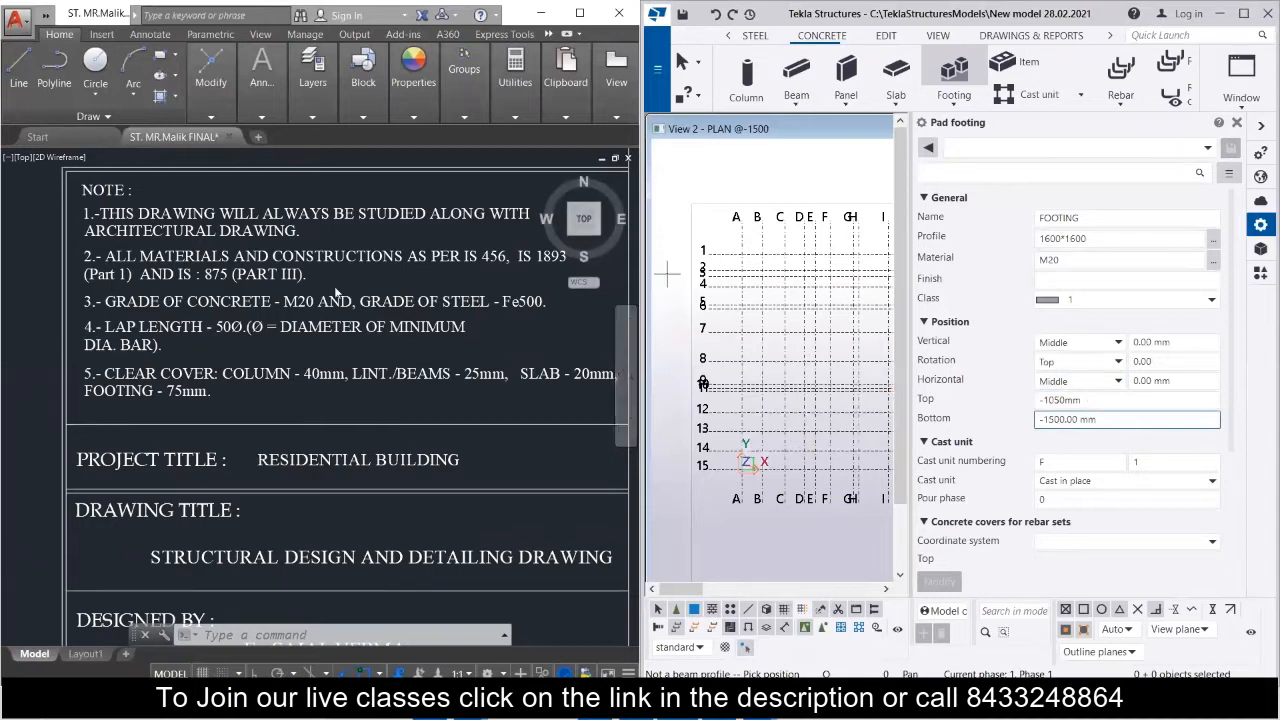
Find the F1 footings in the floor beam layout and place a 1600*1600 pad footing at grid intersection W-12.
scroll(336, 291, down, 10)
scroll(464, 241, up, 10)
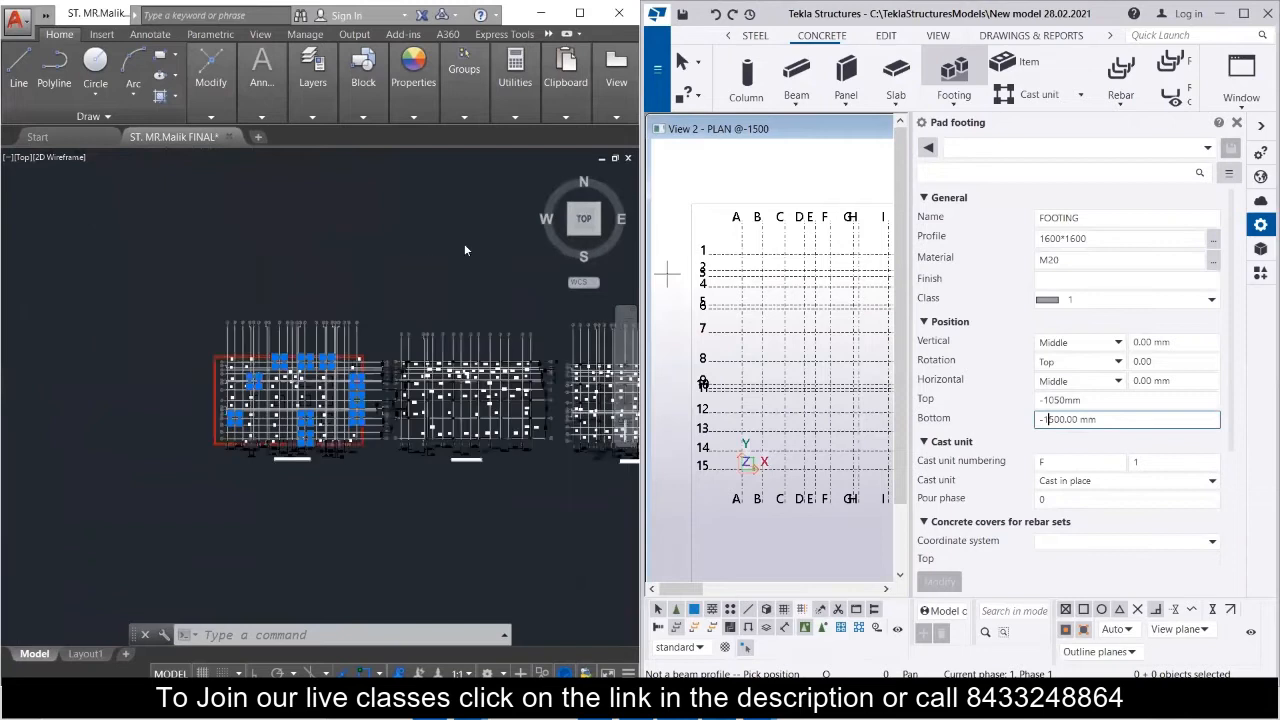
scroll(70, 584, up, 3)
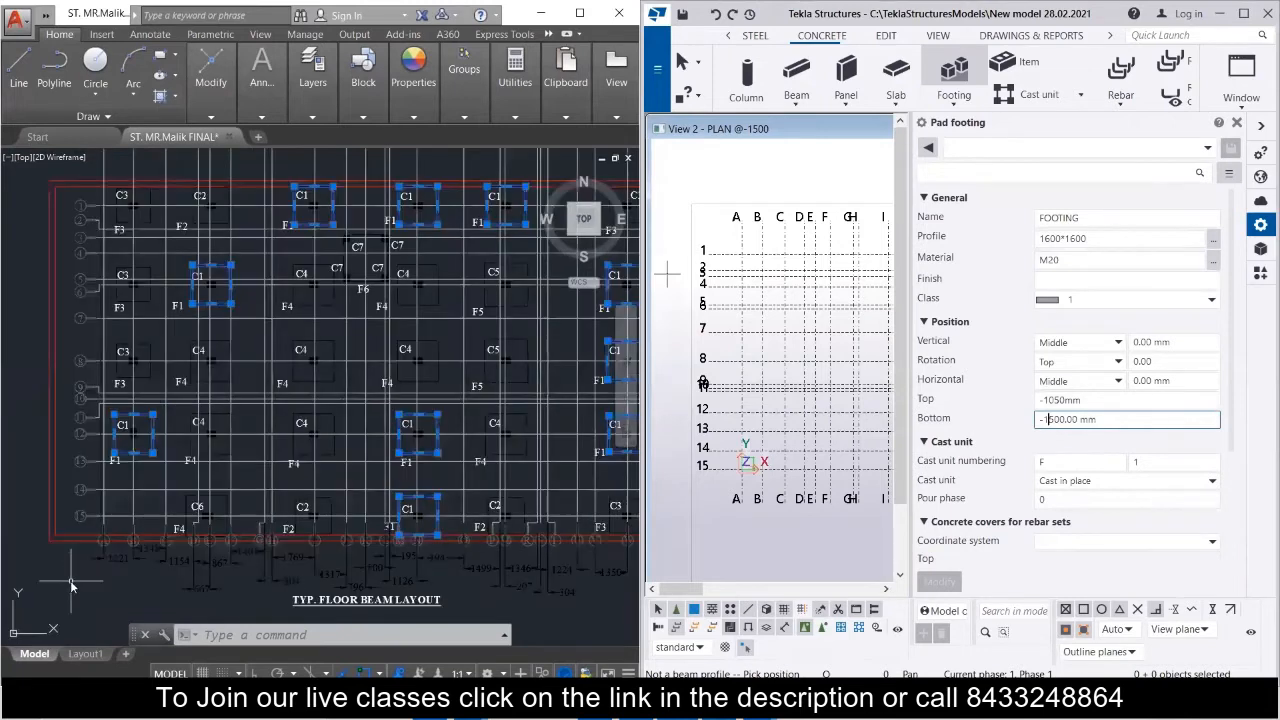
click(70, 582)
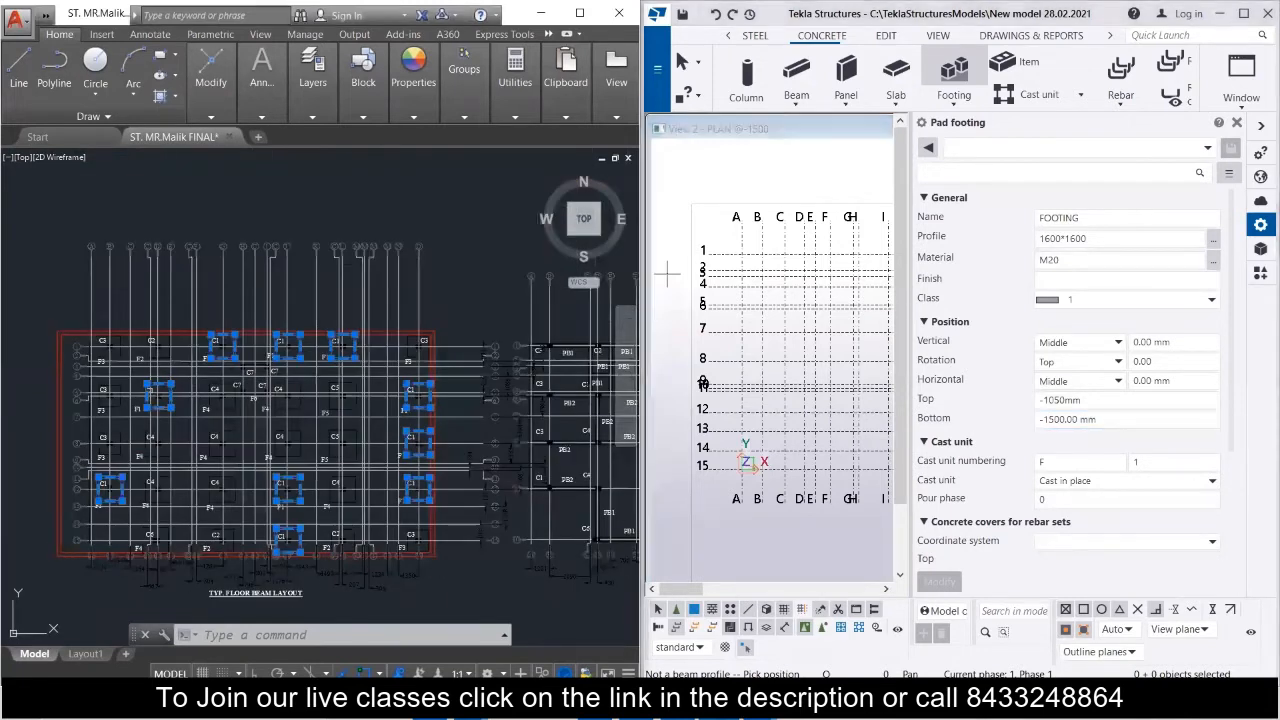
mouse_move(89, 517)
middle_down()
mouse_move(47, 449)
mouse_move(67, 466)
mouse_move(75, 455)
middle_up()
scroll(78, 455, up, 2)
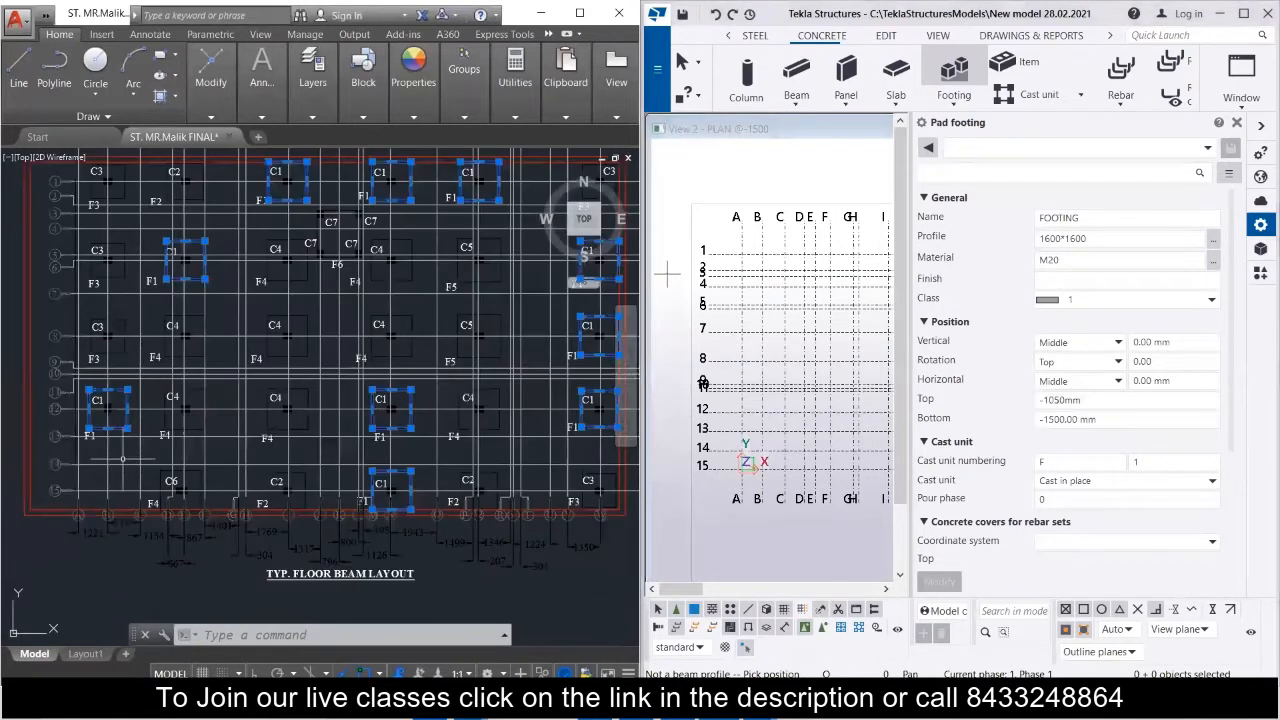
mouse_move(184, 410)
middle_down()
mouse_move(146, 479)
mouse_move(162, 490)
middle_up()
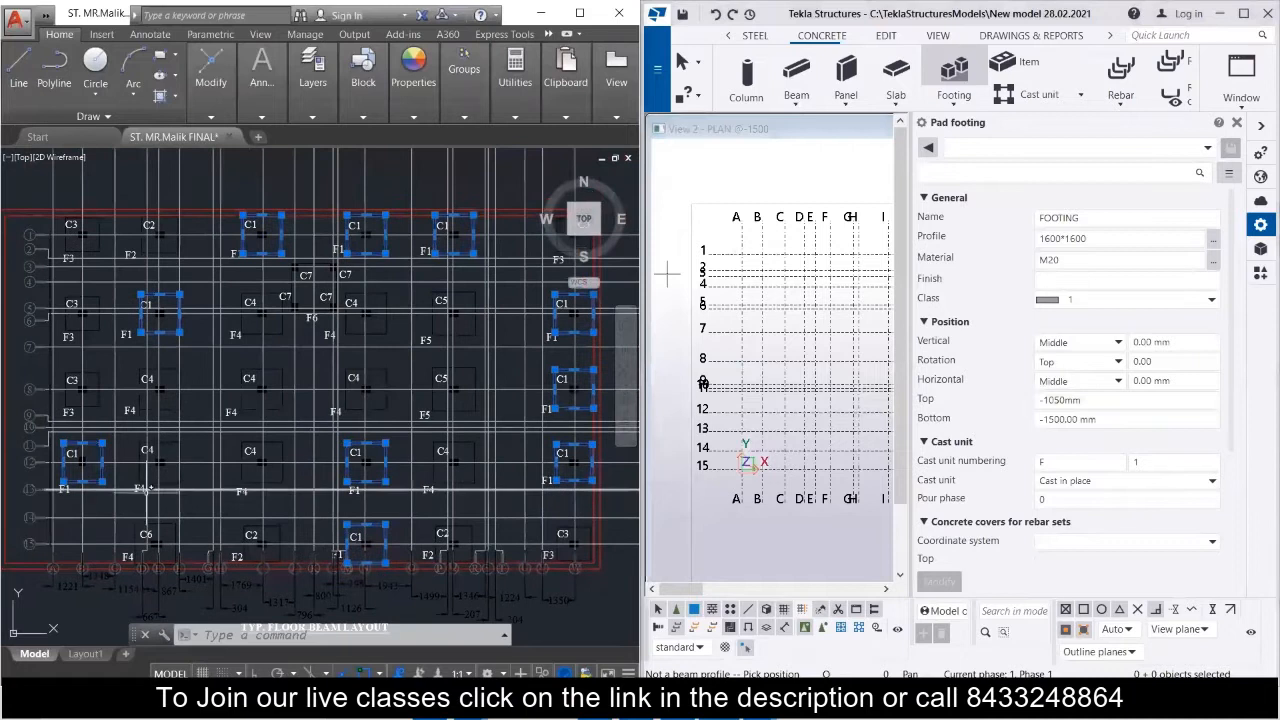
click(1262, 227)
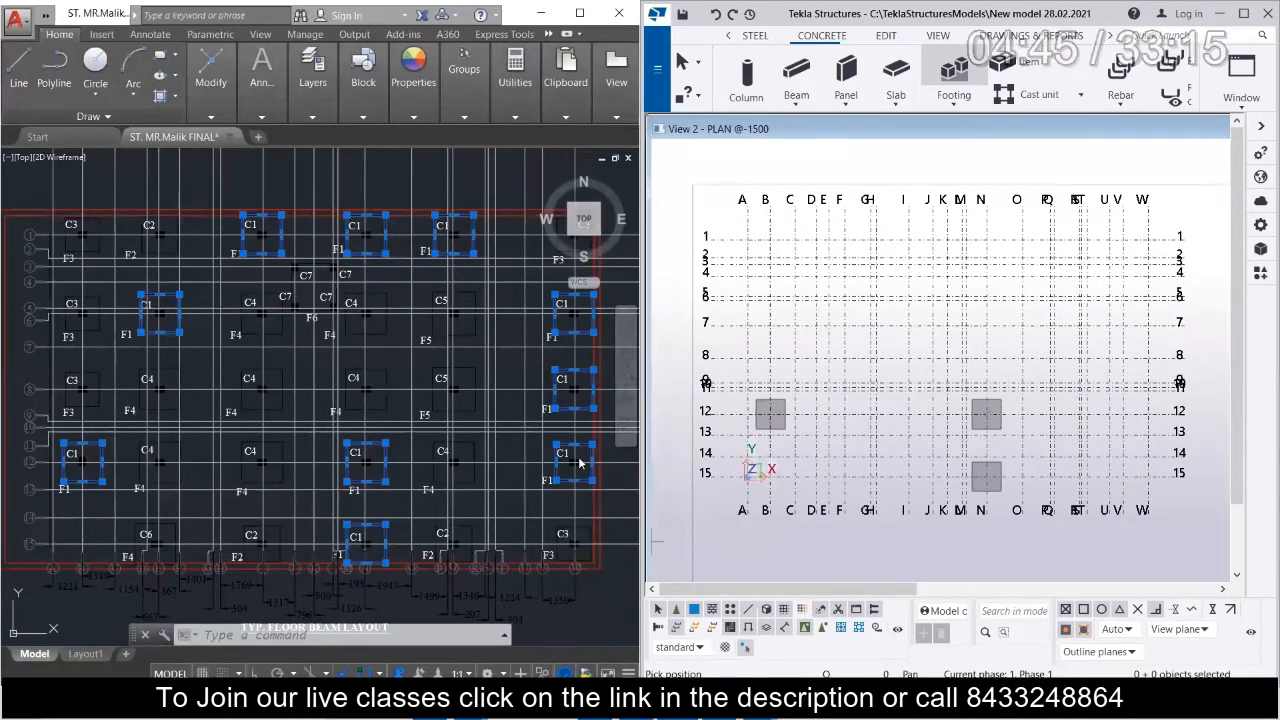
click(1148, 411)
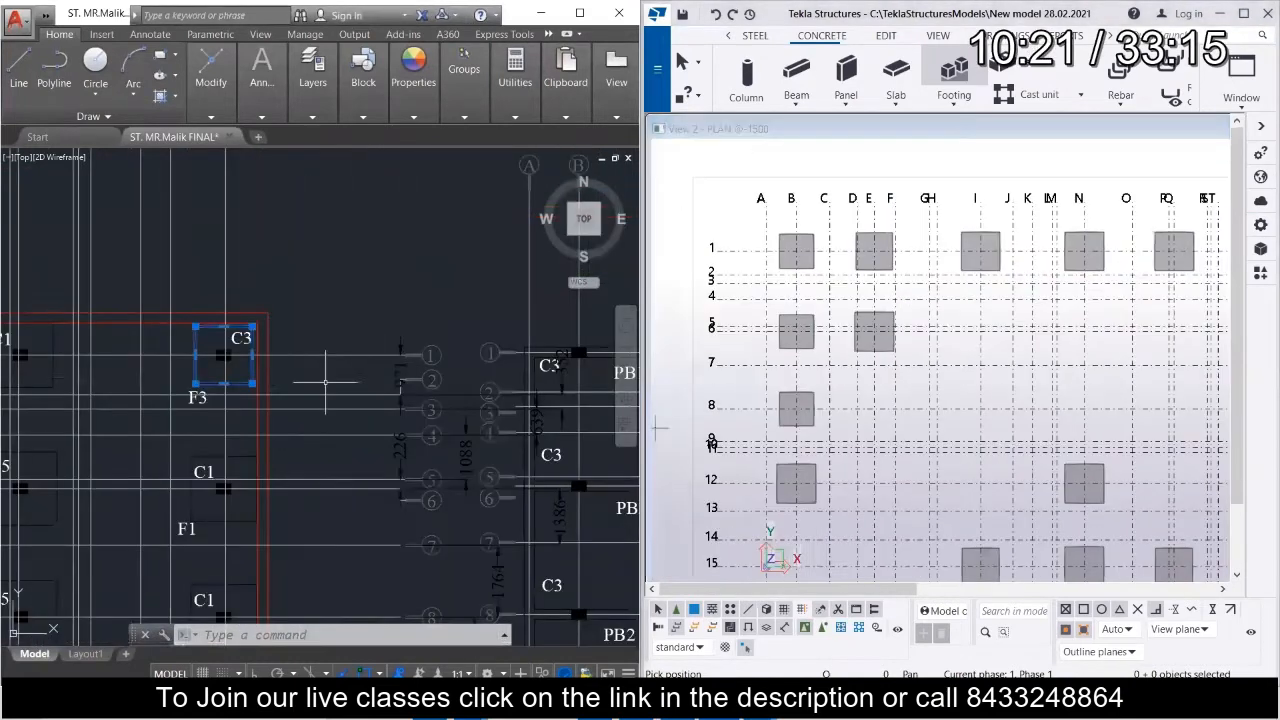
Examine the F3 footing positions along grid W in the floor beam layout.
middle_drag(399, 329, 371, 345)
scroll(833, 335, down, 4)
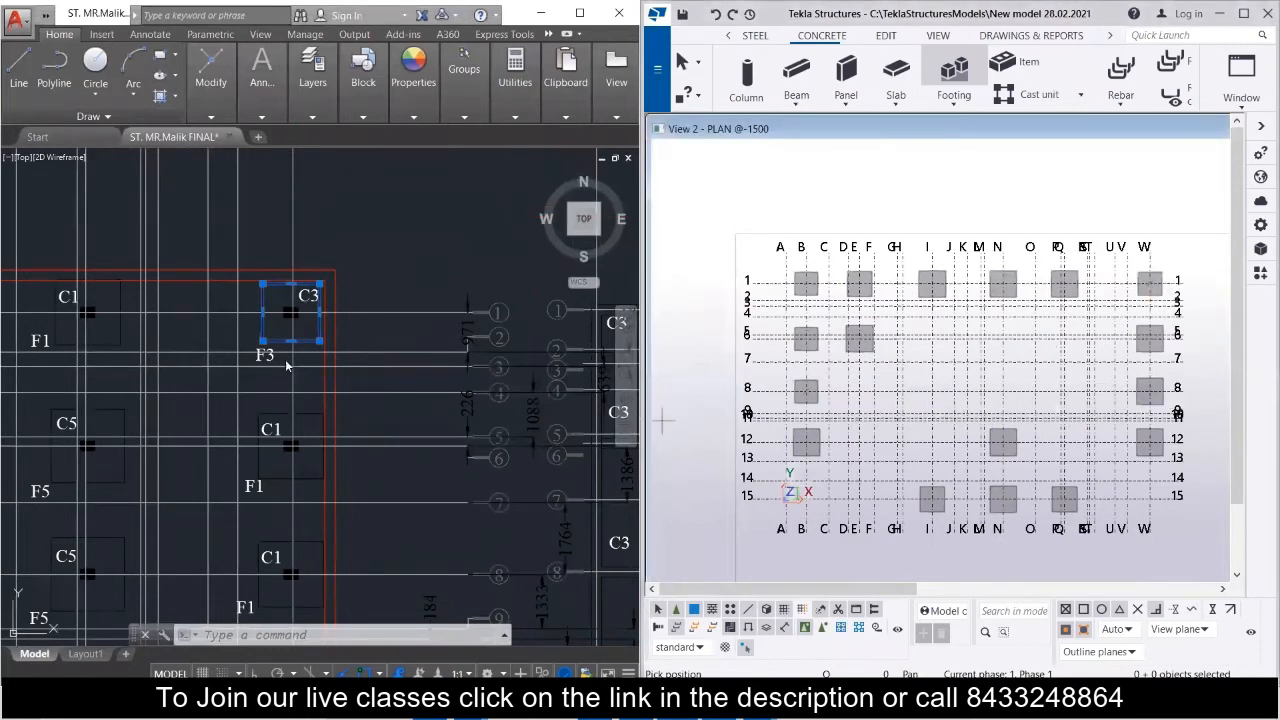
scroll(286, 358, down, 5)
scroll(277, 556, up, 5)
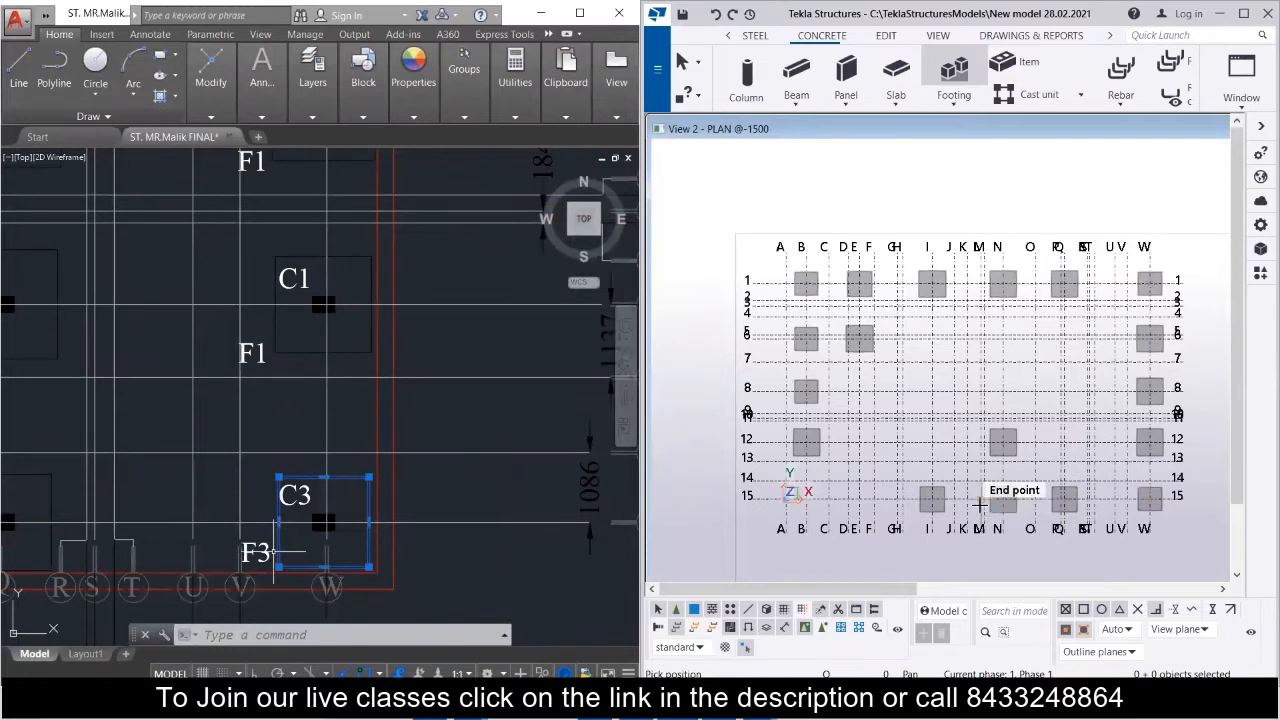
scroll(975, 502, down, 1)
scroll(167, 377, down, 5)
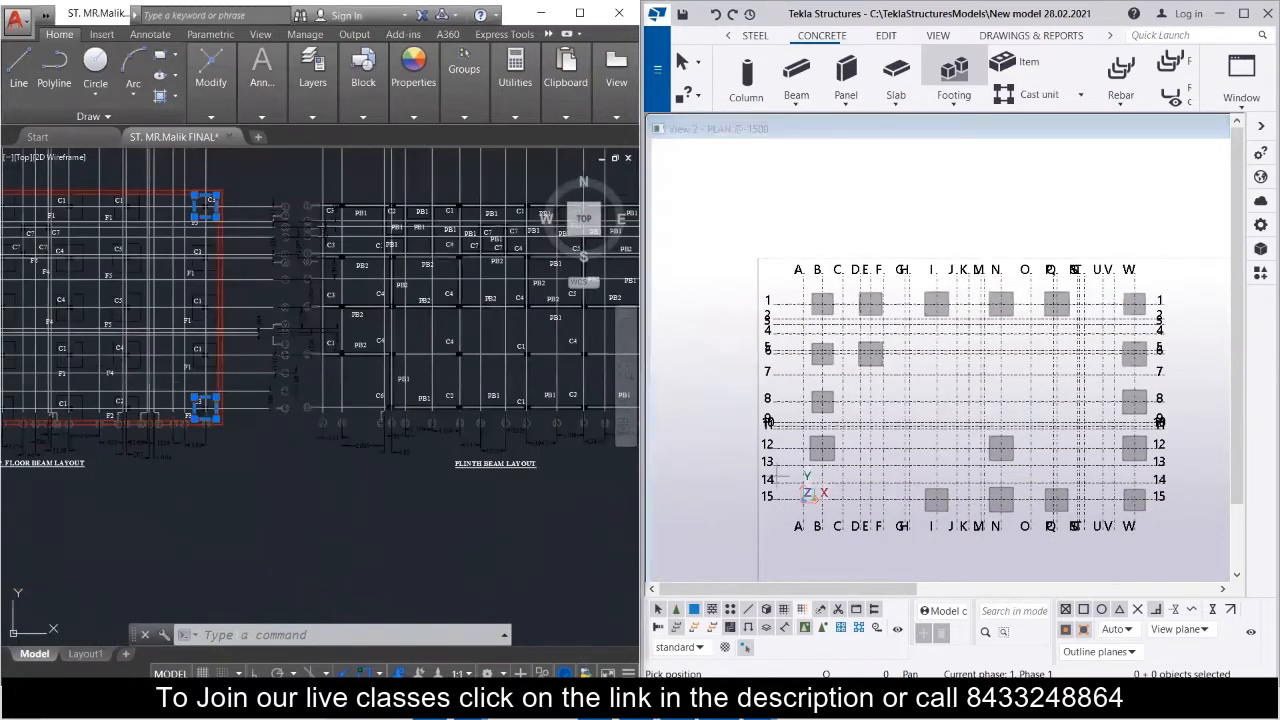
middle_drag(244, 360, 477, 423)
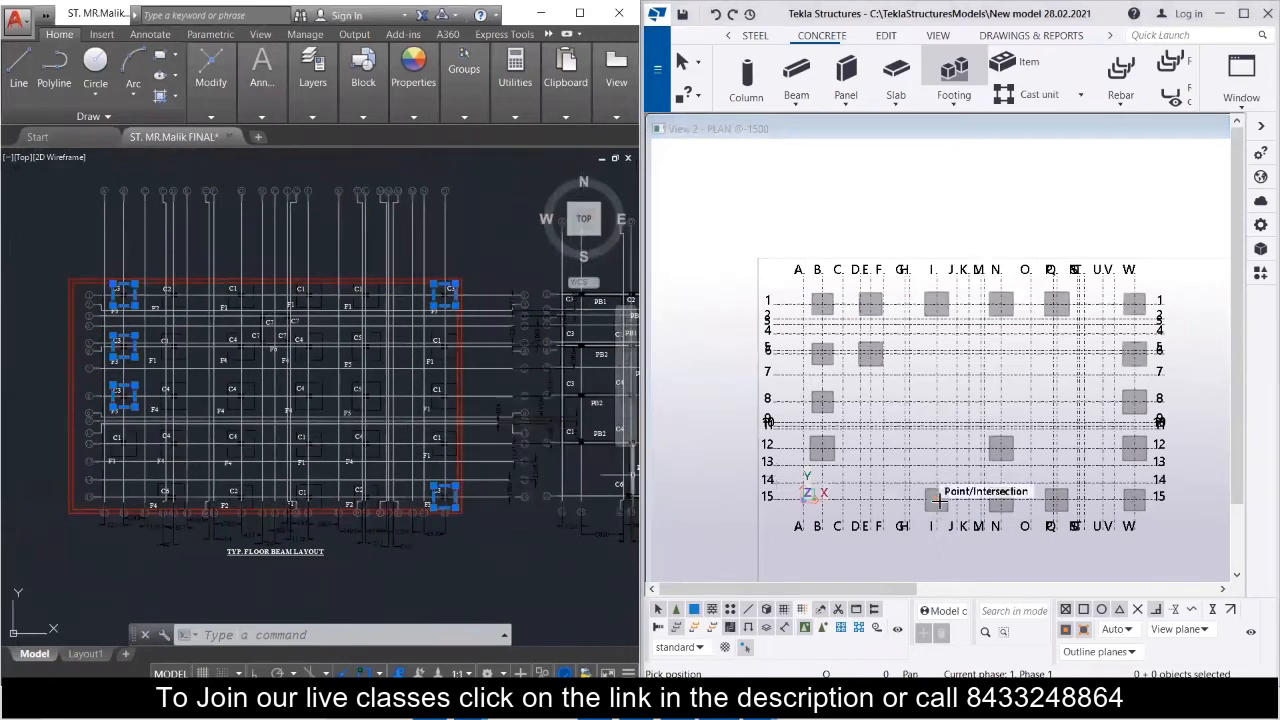
Clear the selection of the F3 footings in the floor beam layout.
key(Escape)
key(Escape)
click(478, 250)
key(Escape)
Select the two F4 footing outlines along grid row 5 in the floor beam layout, at grids I and N.
scroll(107, 326, up, 4)
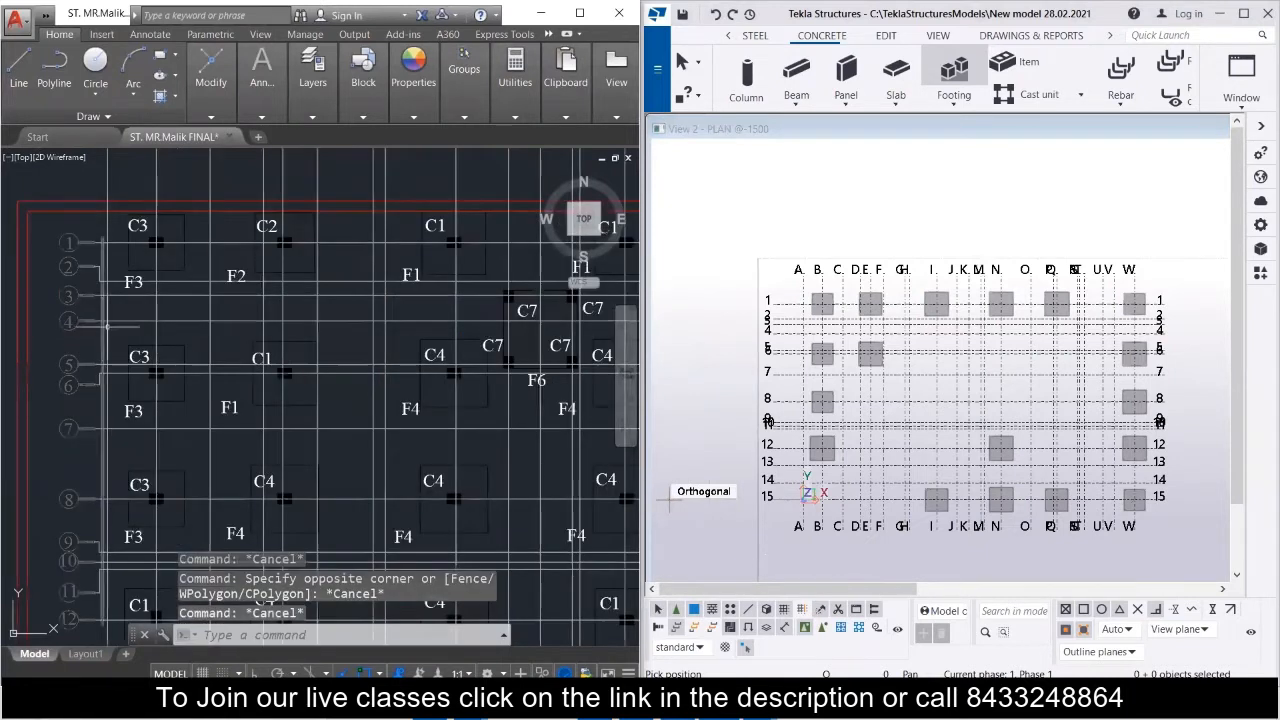
middle_drag(279, 302, 72, 355)
scroll(150, 365, down, 3)
mouse_move(193, 377)
middle_down()
mouse_move(317, 314)
mouse_move(348, 277)
middle_up()
middle_drag(55, 313, 257, 318)
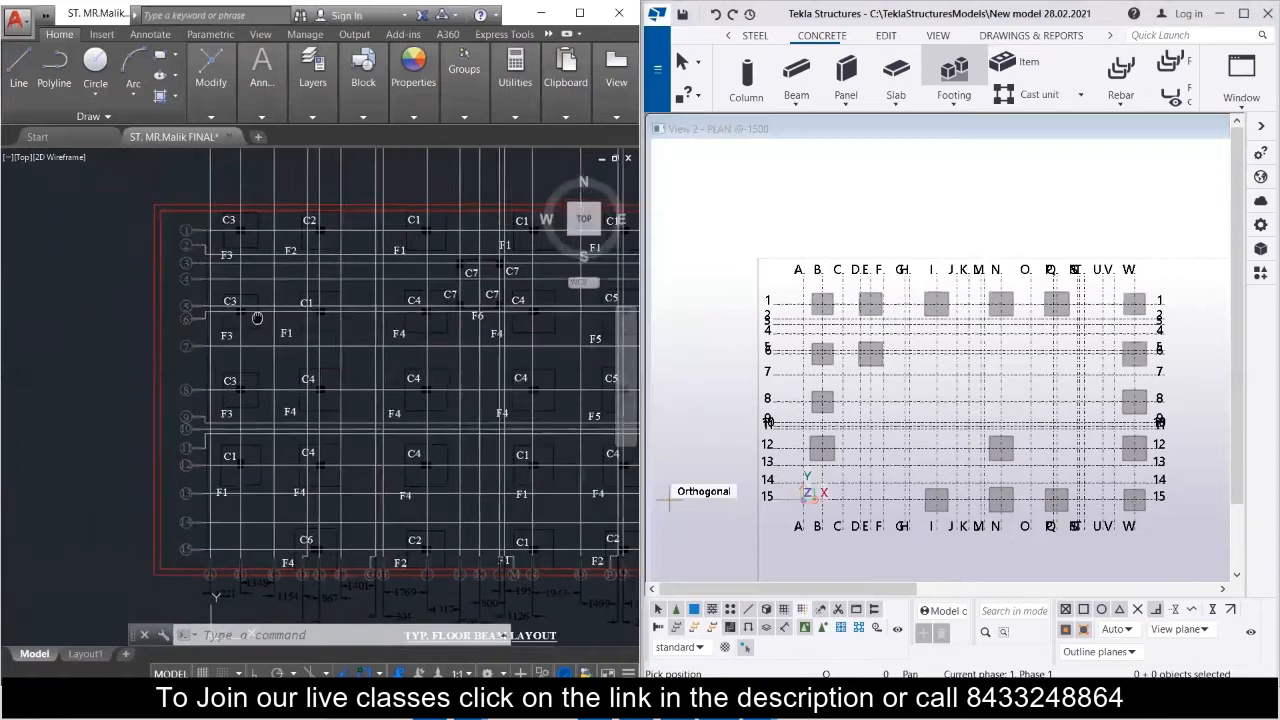
click(405, 323)
scroll(312, 330, down, 1)
scroll(438, 327, up, 3)
click(438, 321)
scroll(420, 328, down, 5)
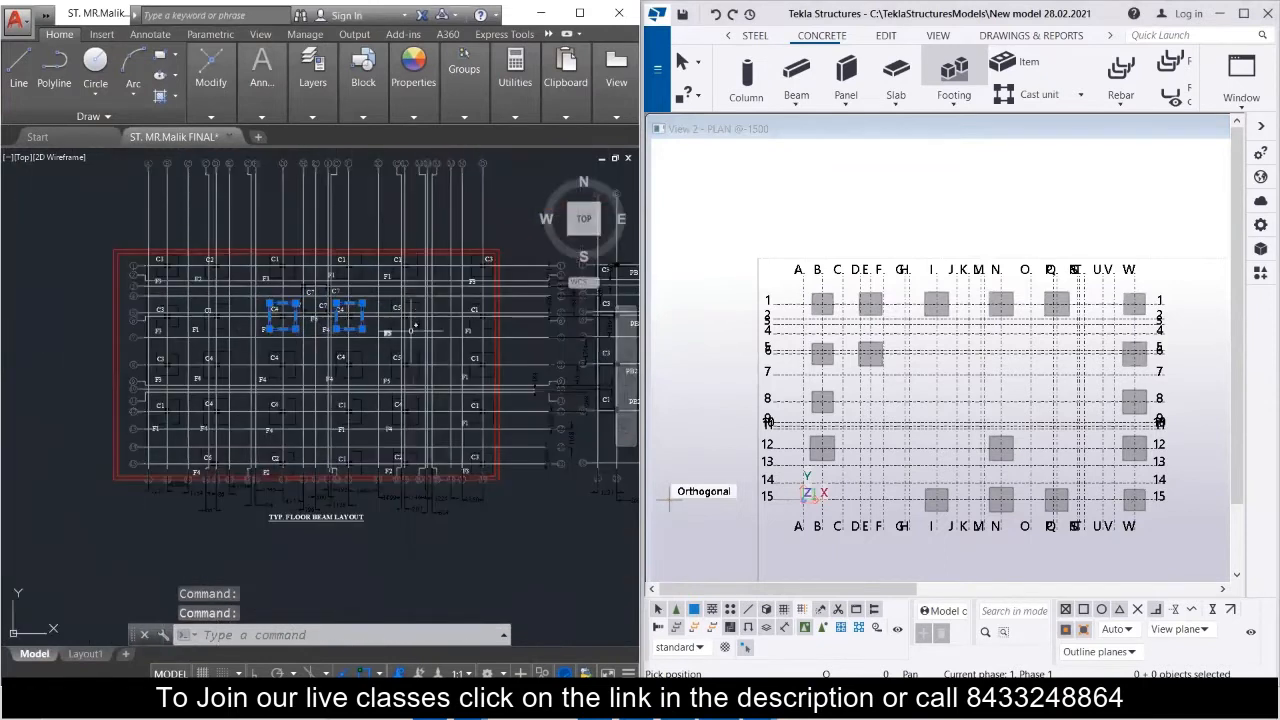
Add the three F4 footing outlines along grid row 8 to the selection.
scroll(418, 330, up, 2)
middle_drag(179, 346, 403, 334)
click(332, 395)
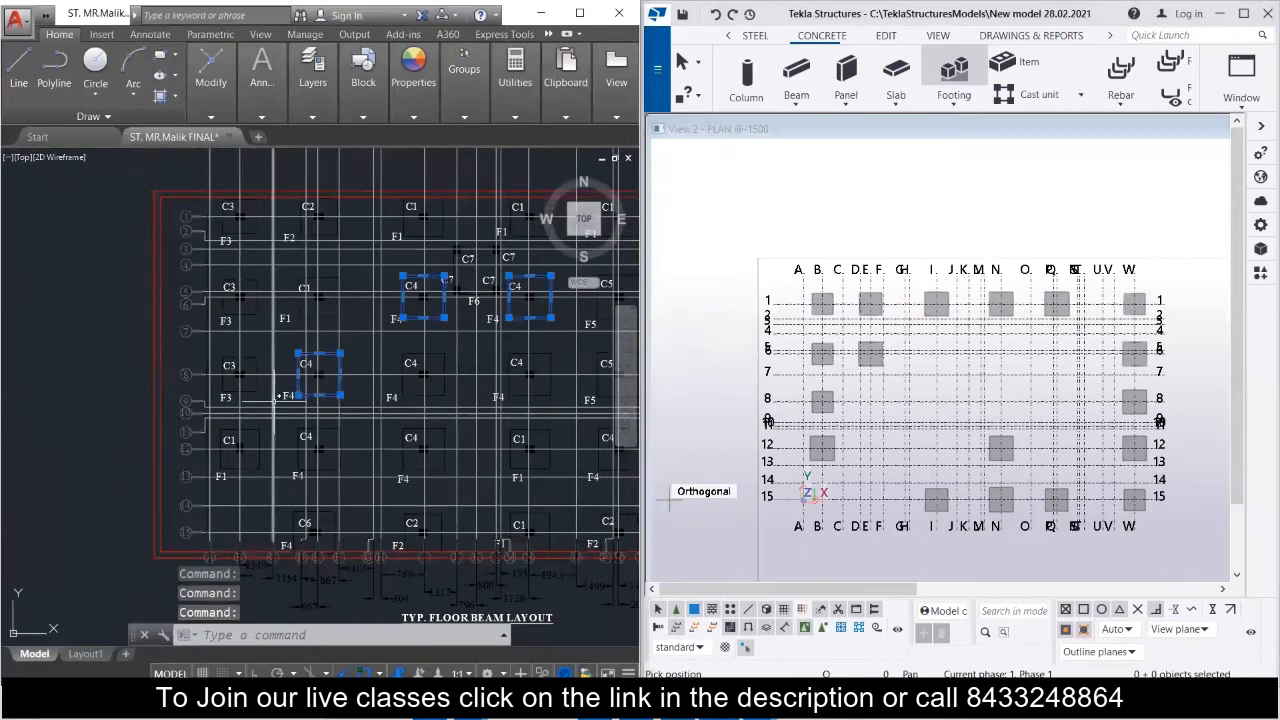
click(412, 397)
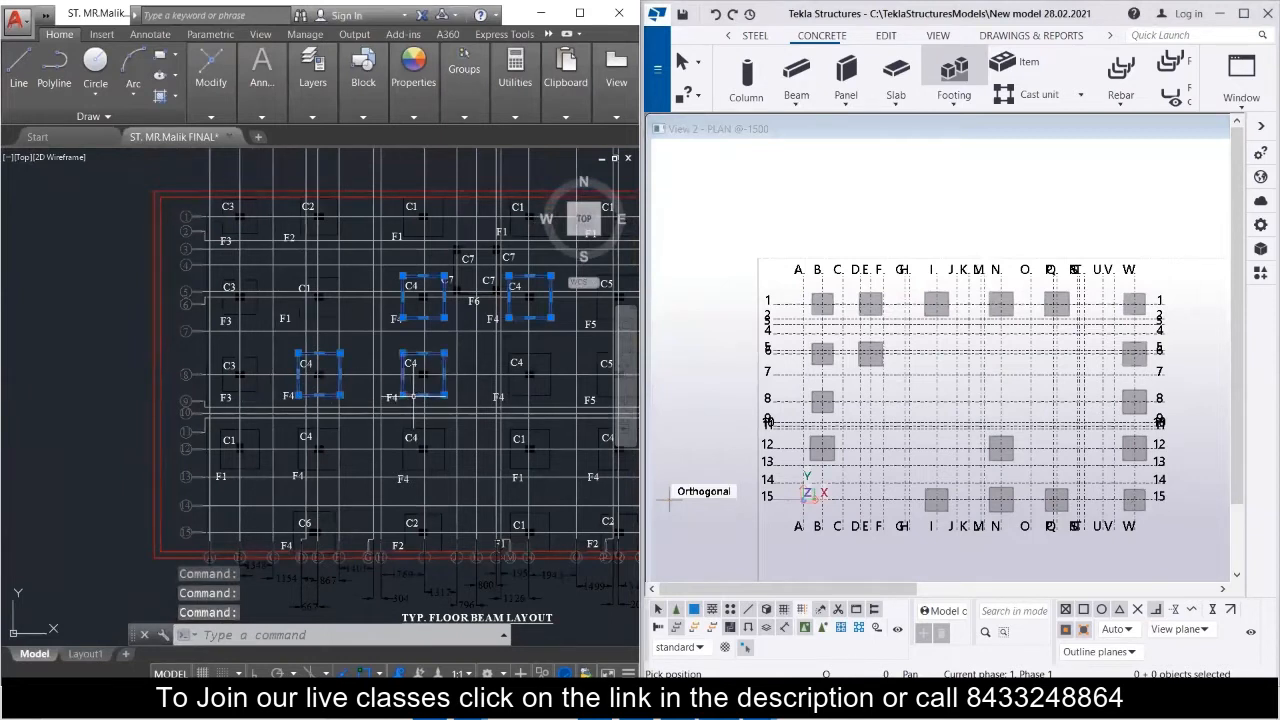
click(517, 396)
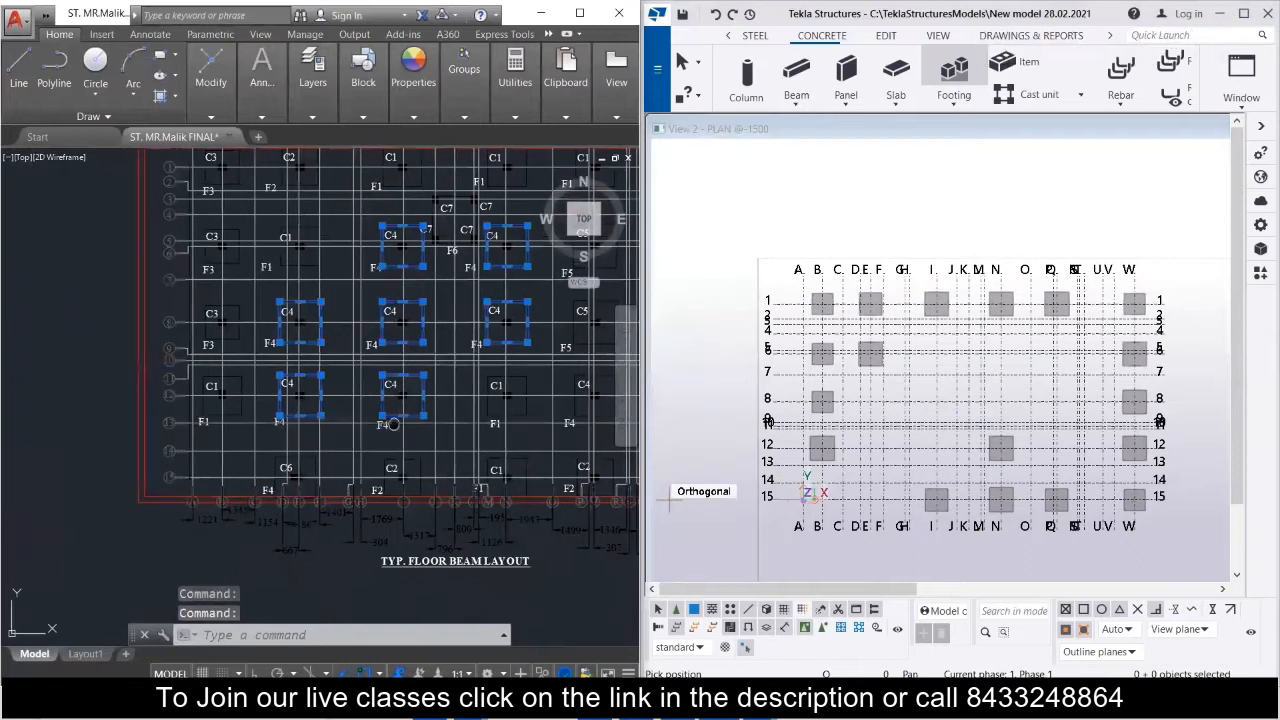
Add the remaining F4 footing outlines along grid rows 12 and 15 to the selection.
middle_drag(393, 424, 185, 432)
scroll(404, 436, up, 4)
scroll(390, 434, down, 2)
click(341, 397)
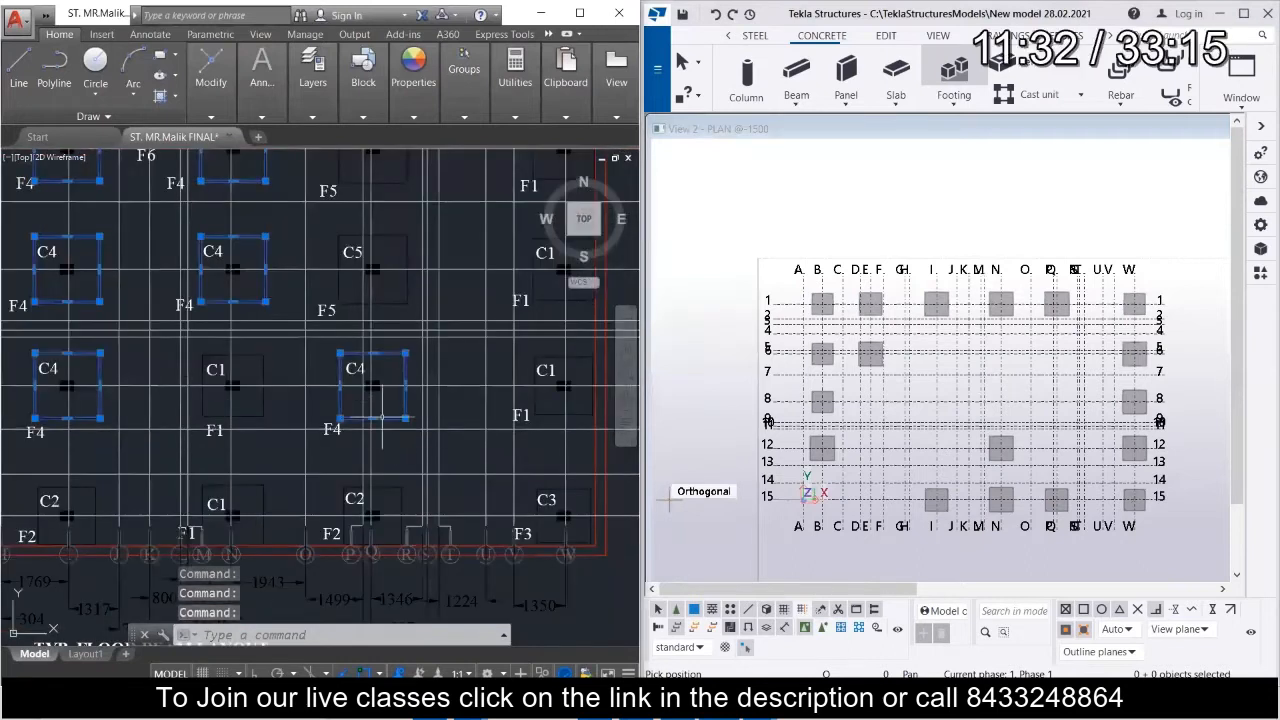
scroll(390, 406, down, 4)
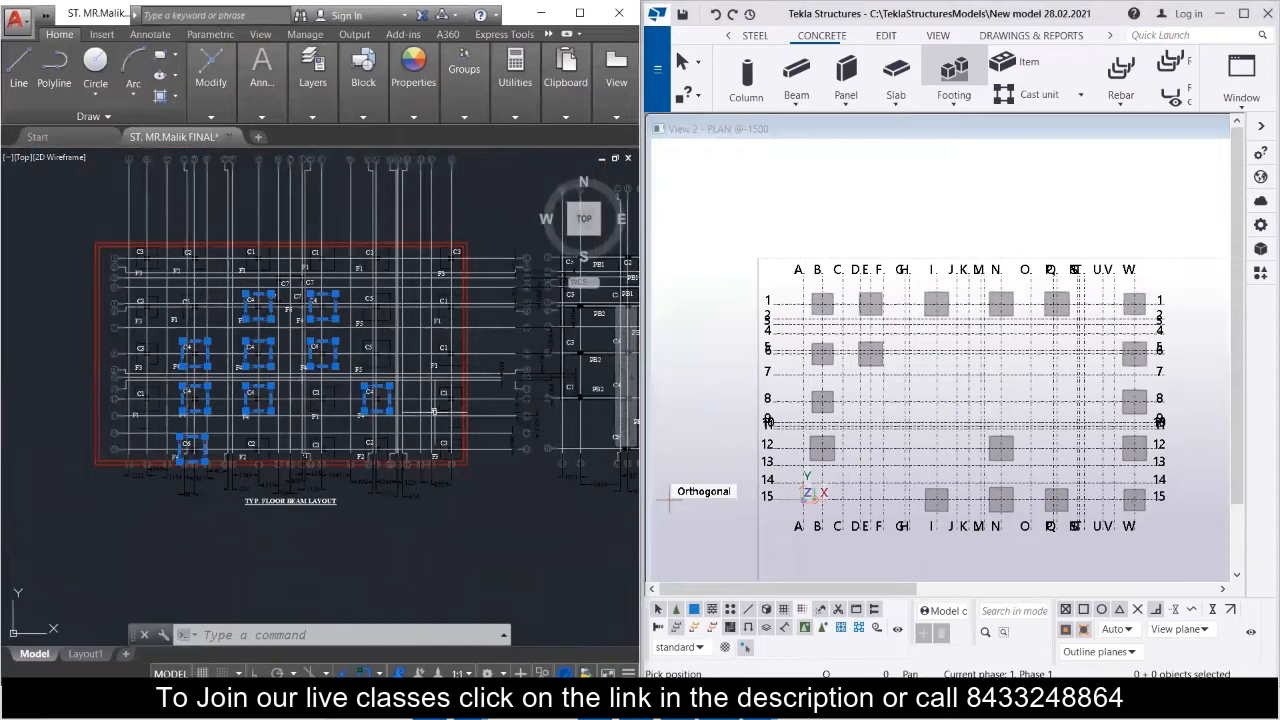
Look up F4 in the schedule of footing and set the pad footing's profile to 1700*1700.
scroll(124, 376, down, 6)
mouse_move(115, 396)
middle_down()
mouse_move(328, 359)
mouse_move(467, 317)
middle_up()
middle_drag(146, 408, 475, 408)
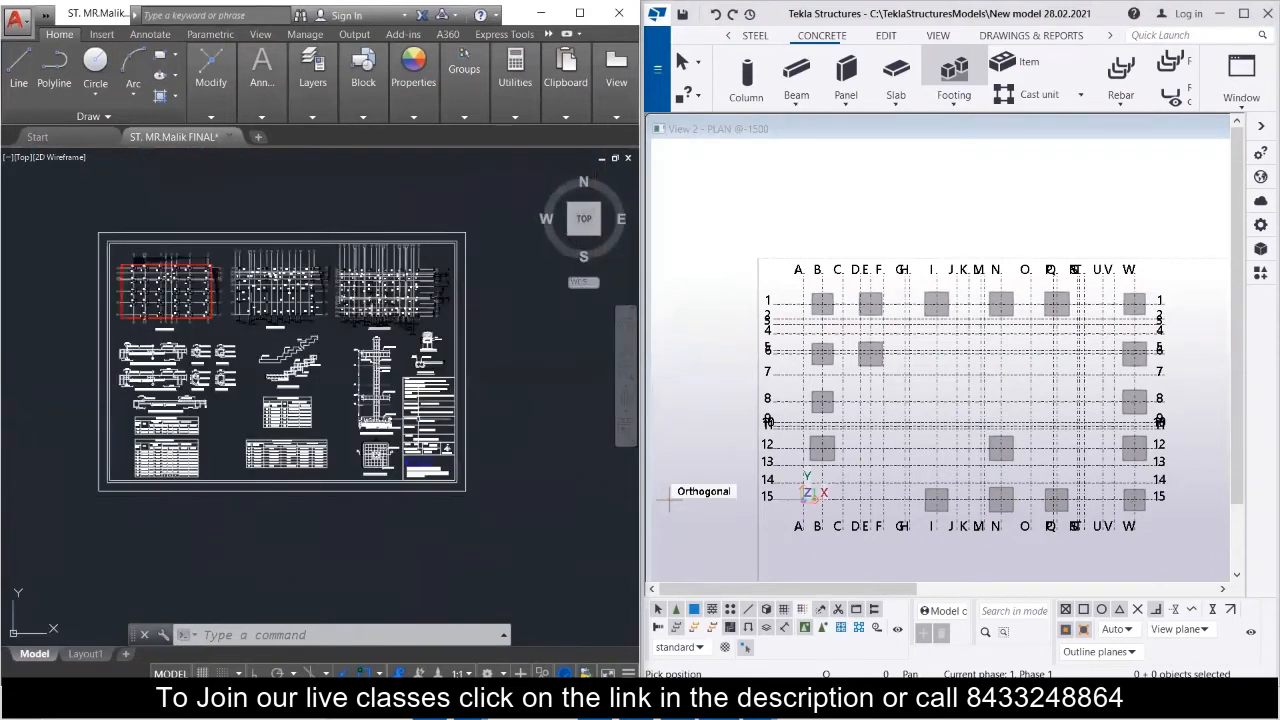
scroll(298, 414, up, 6)
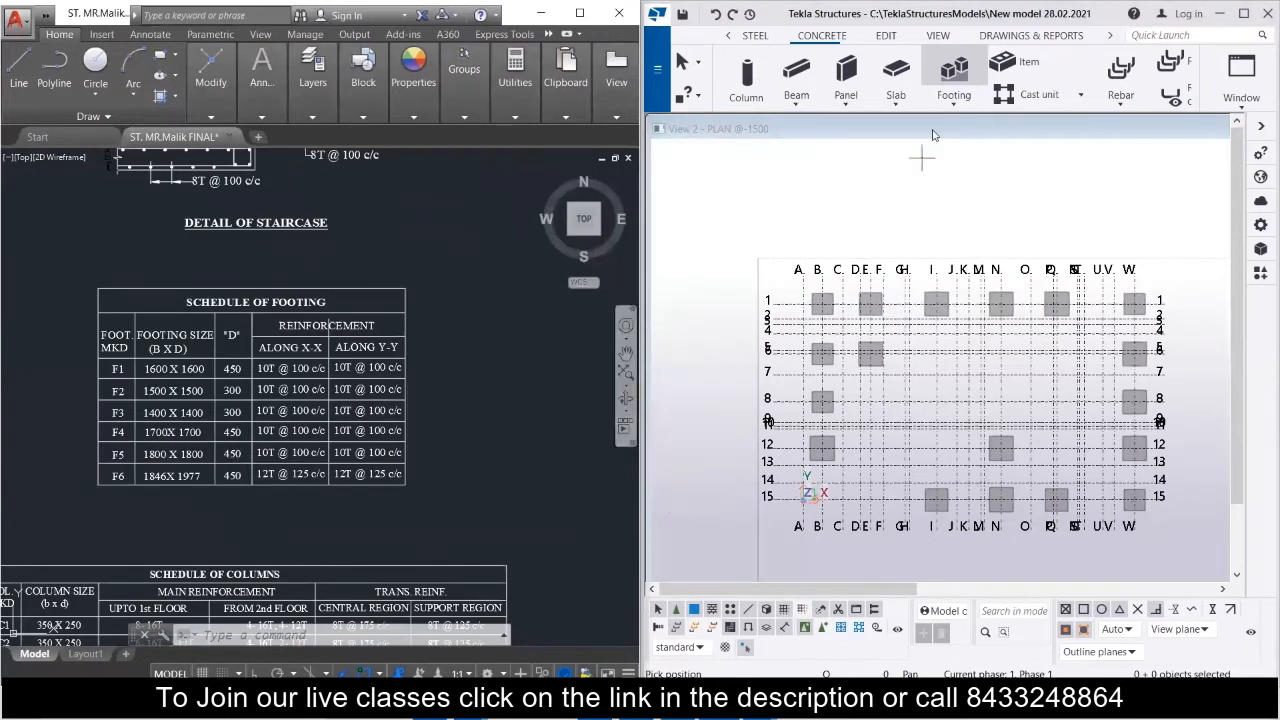
click(975, 95)
click(966, 128)
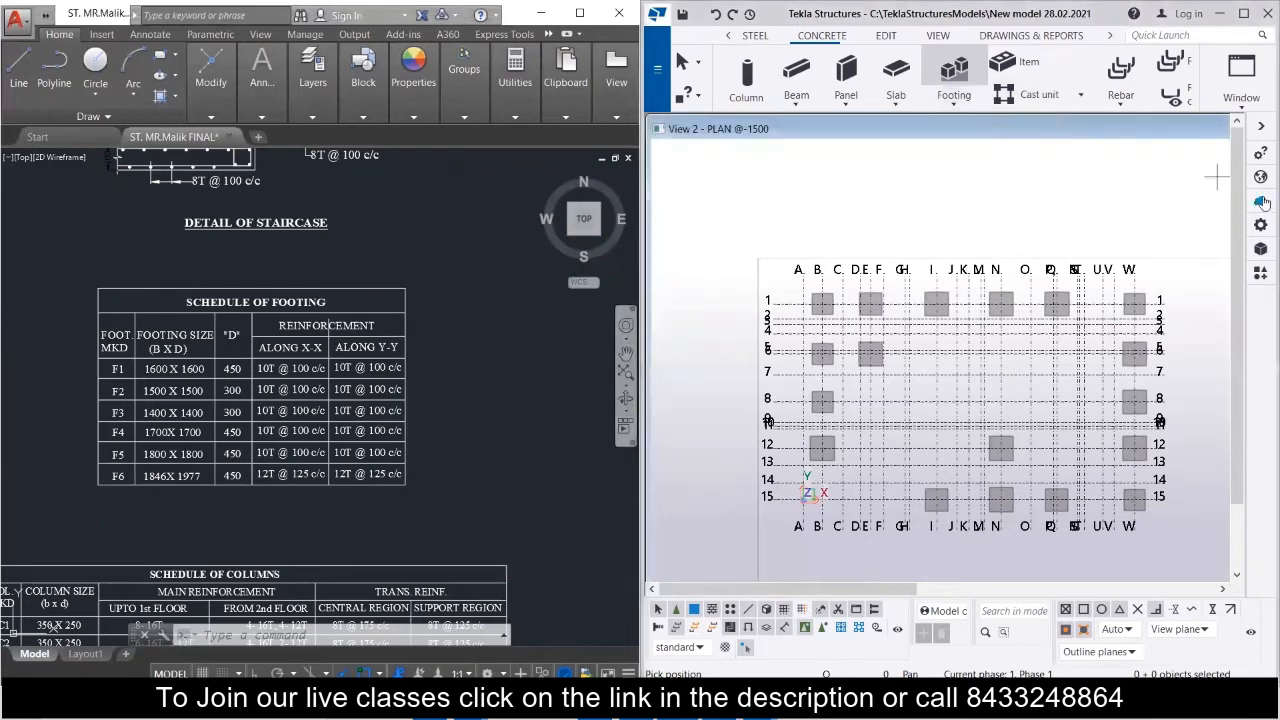
click(1261, 226)
drag(1095, 240, 995, 250)
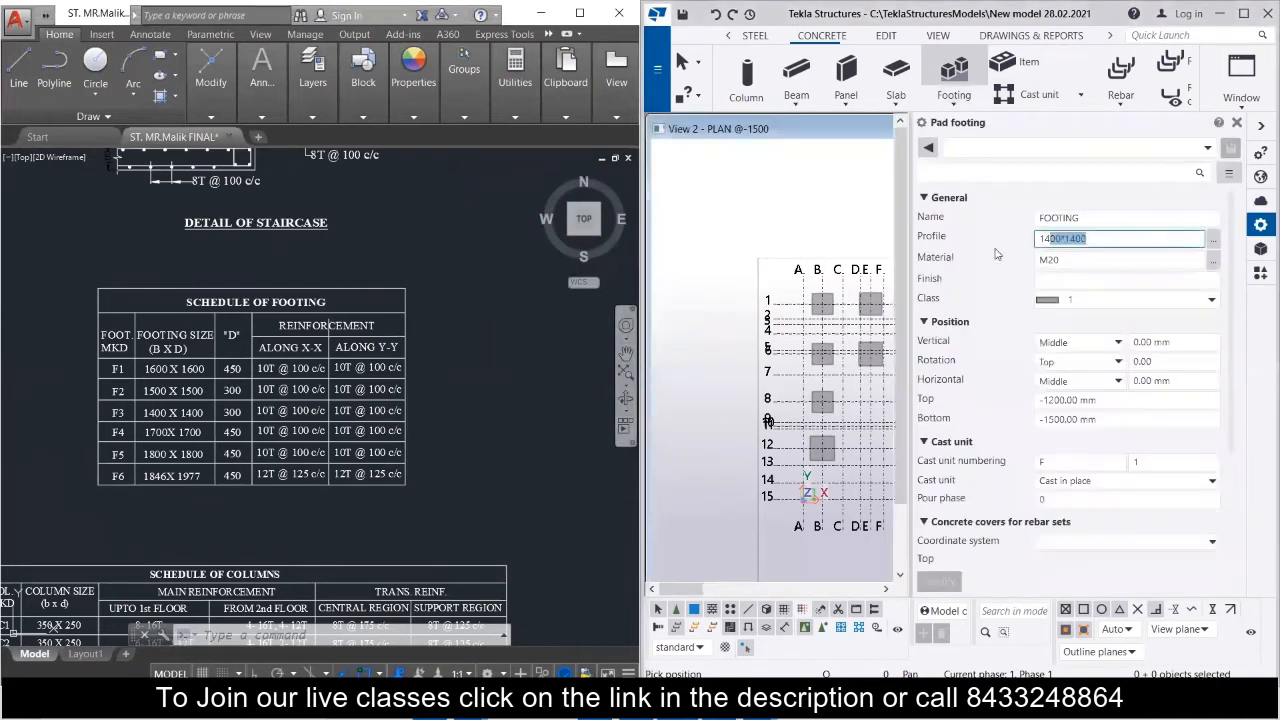
text(1700*)
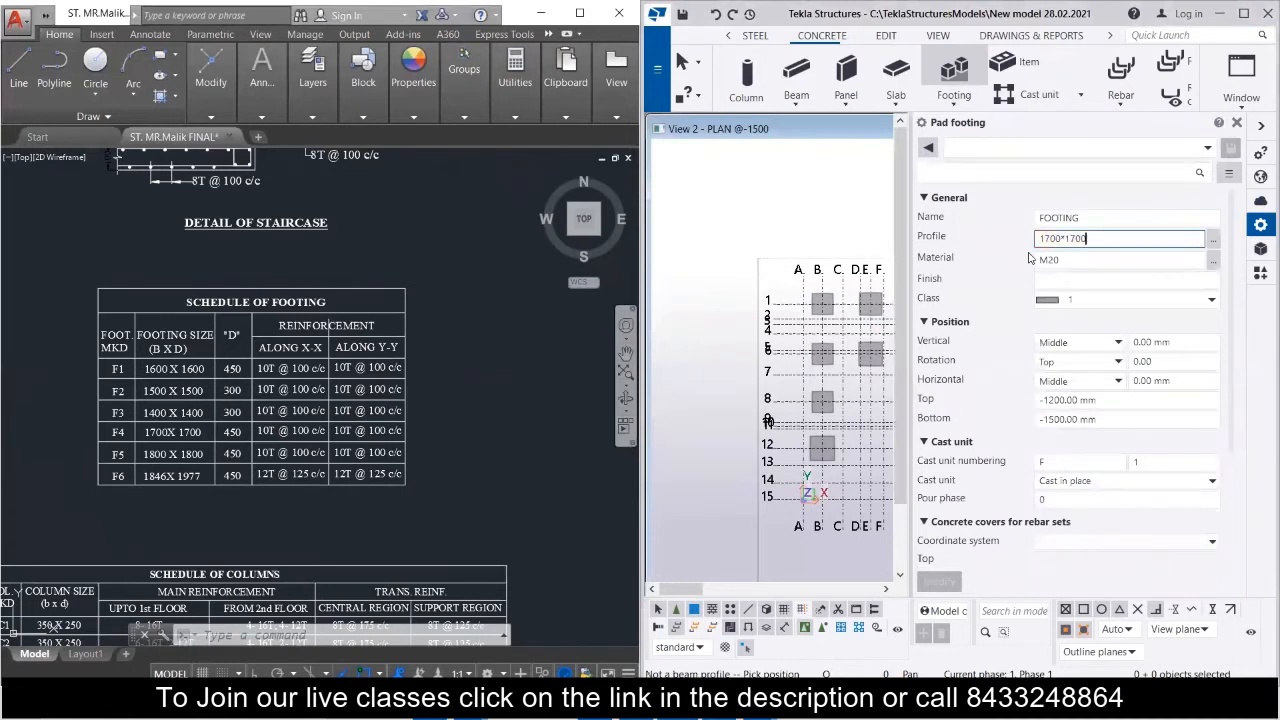
Set the pad footing's top level to -1050 mm and close its properties.
click(1062, 400)
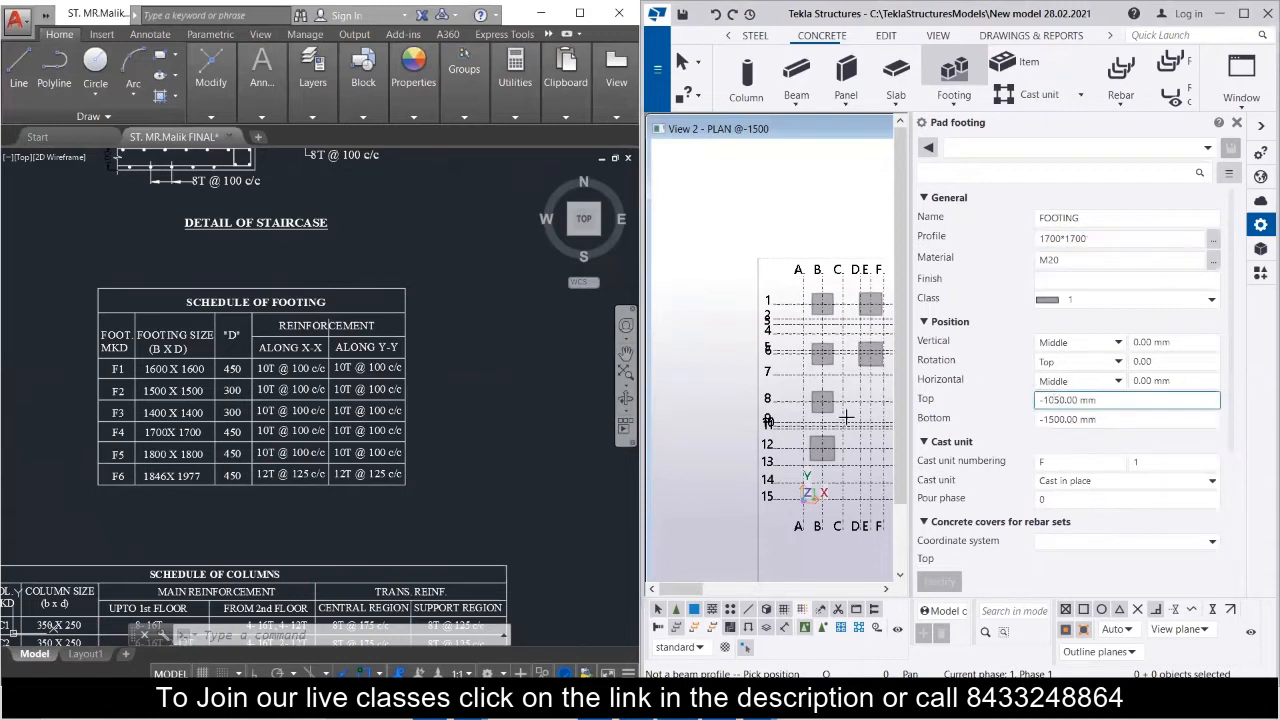
key(Tab)
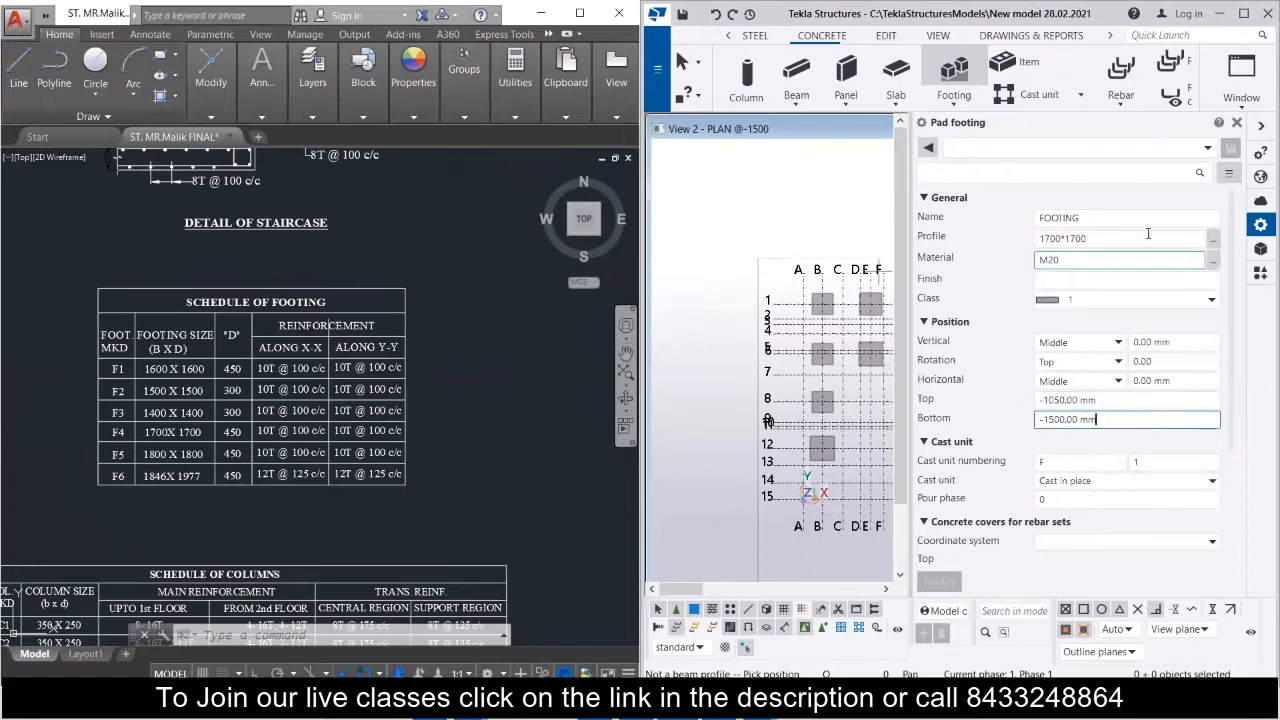
click(1237, 122)
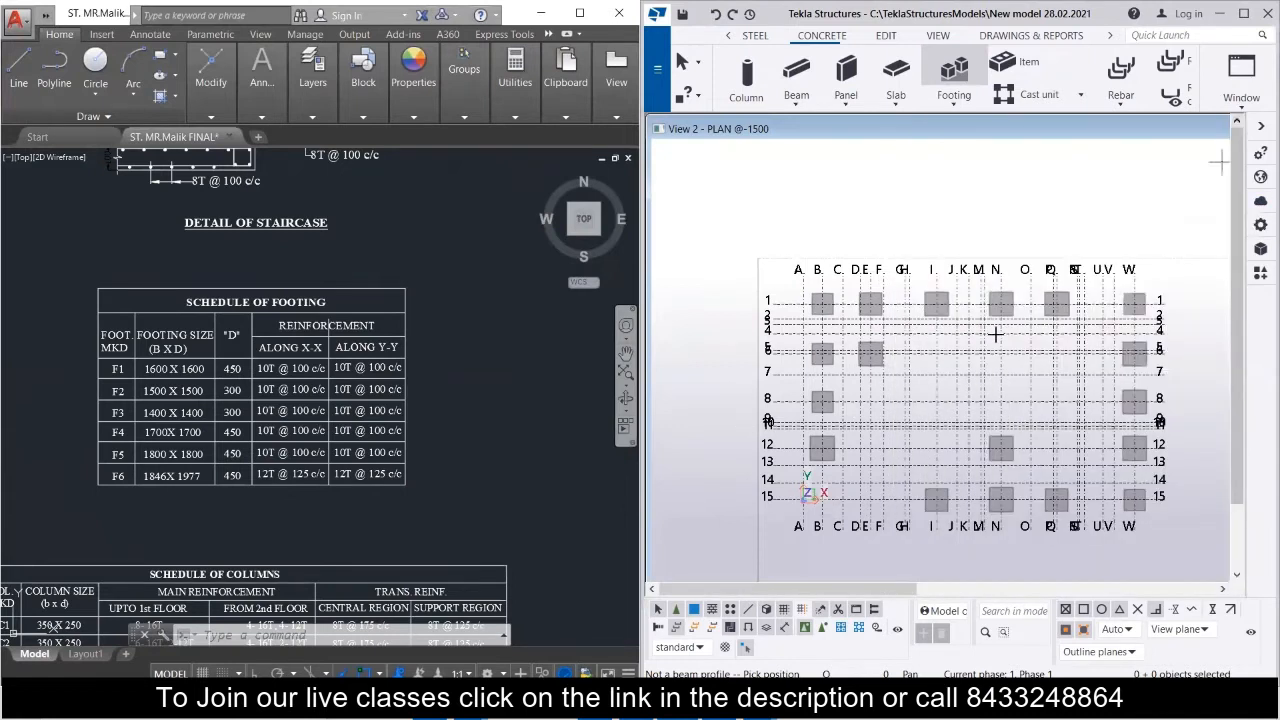
Place F4 pad footings at grid intersections E-15 and E-12, following the highlighted outlines in the AutoCAD floor layout.
scroll(327, 357, down, 5)
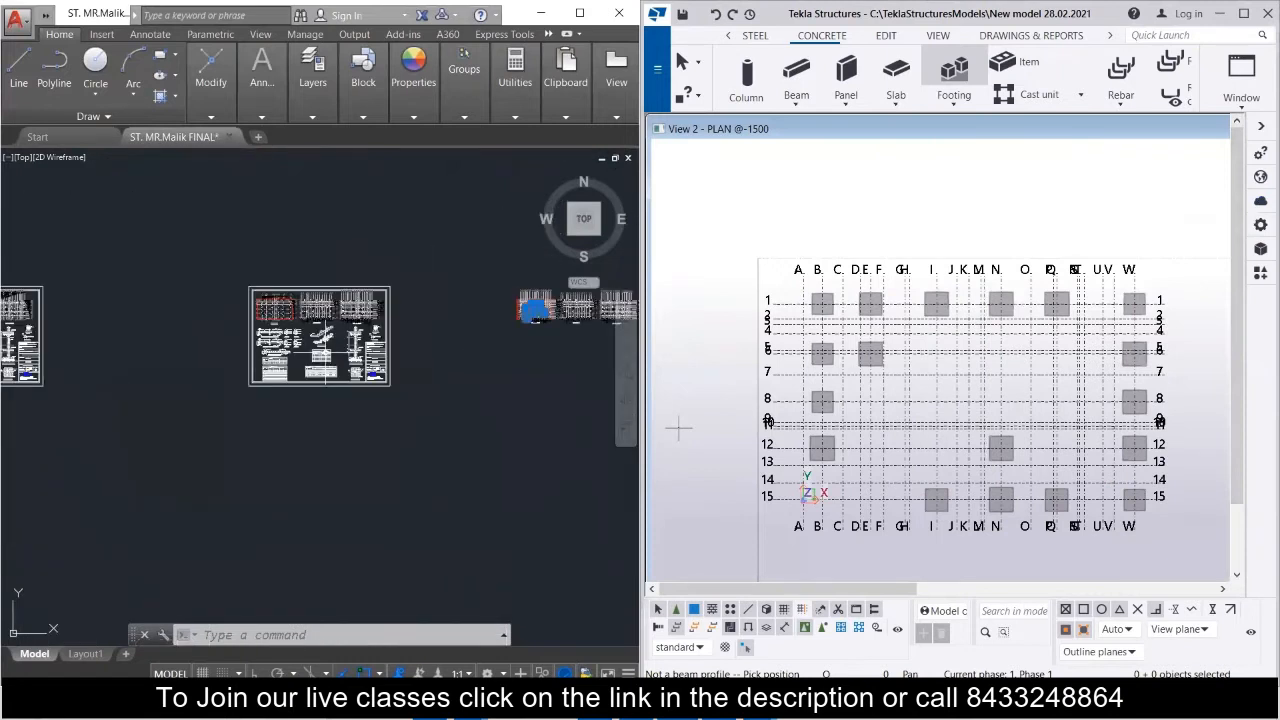
mouse_move(535, 310)
middle_down()
mouse_move(351, 362)
mouse_move(120, 560)
middle_up()
scroll(349, 371, up, 5)
scroll(120, 560, down, 2)
scroll(286, 272, up, 4)
mouse_move(286, 394)
middle_down()
mouse_move(303, 294)
mouse_move(292, 322)
mouse_move(331, 345)
middle_up()
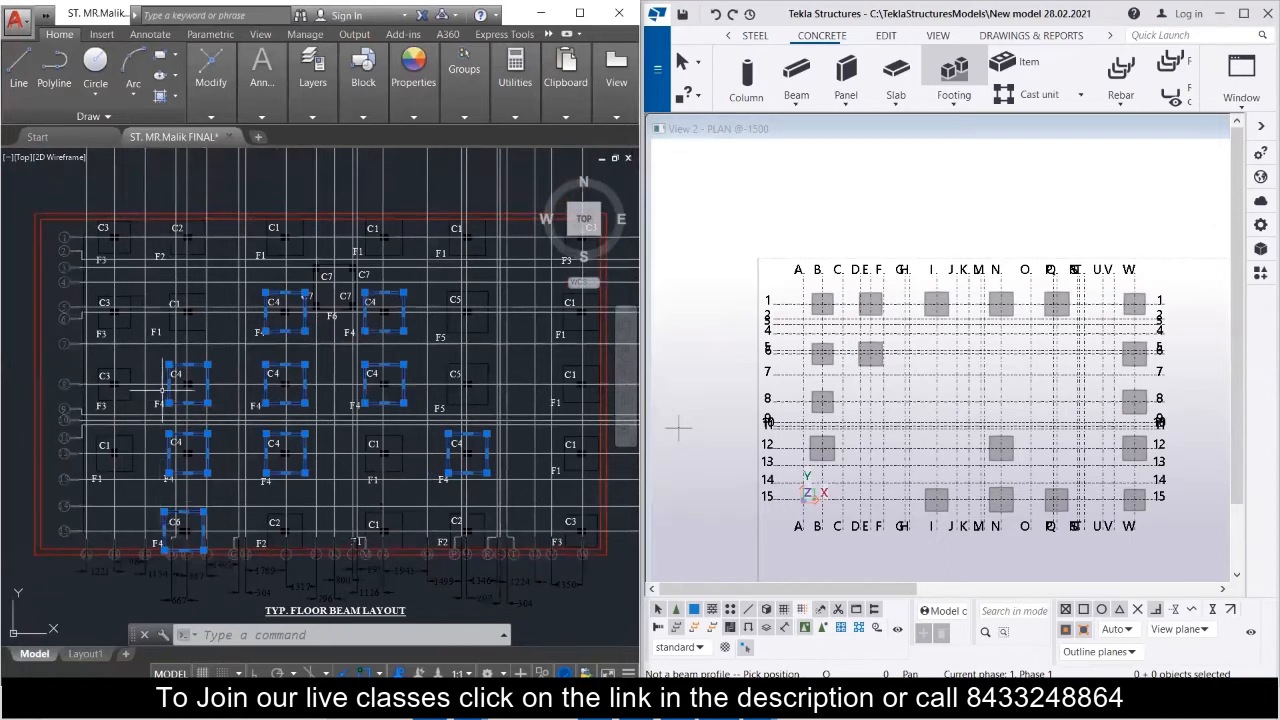
scroll(162, 420, up, 2)
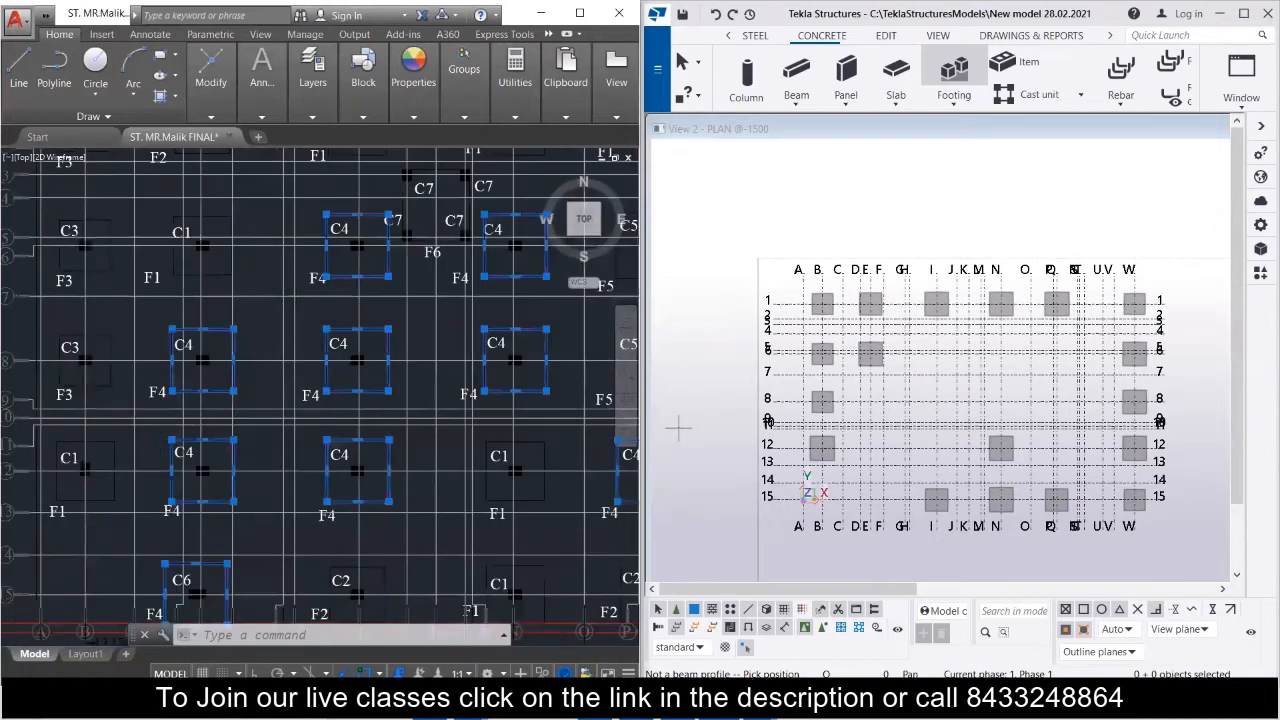
scroll(162, 425, down, 3)
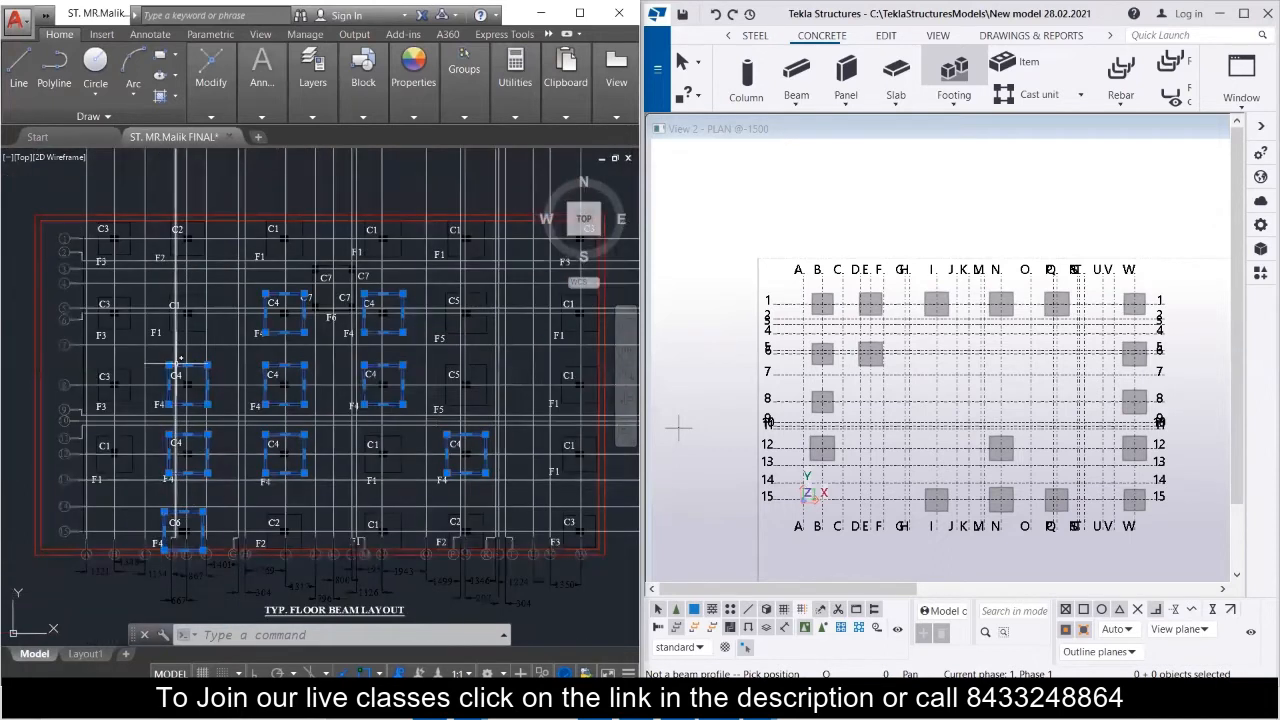
scroll(111, 591, up, 2)
scroll(111, 591, up, 2)
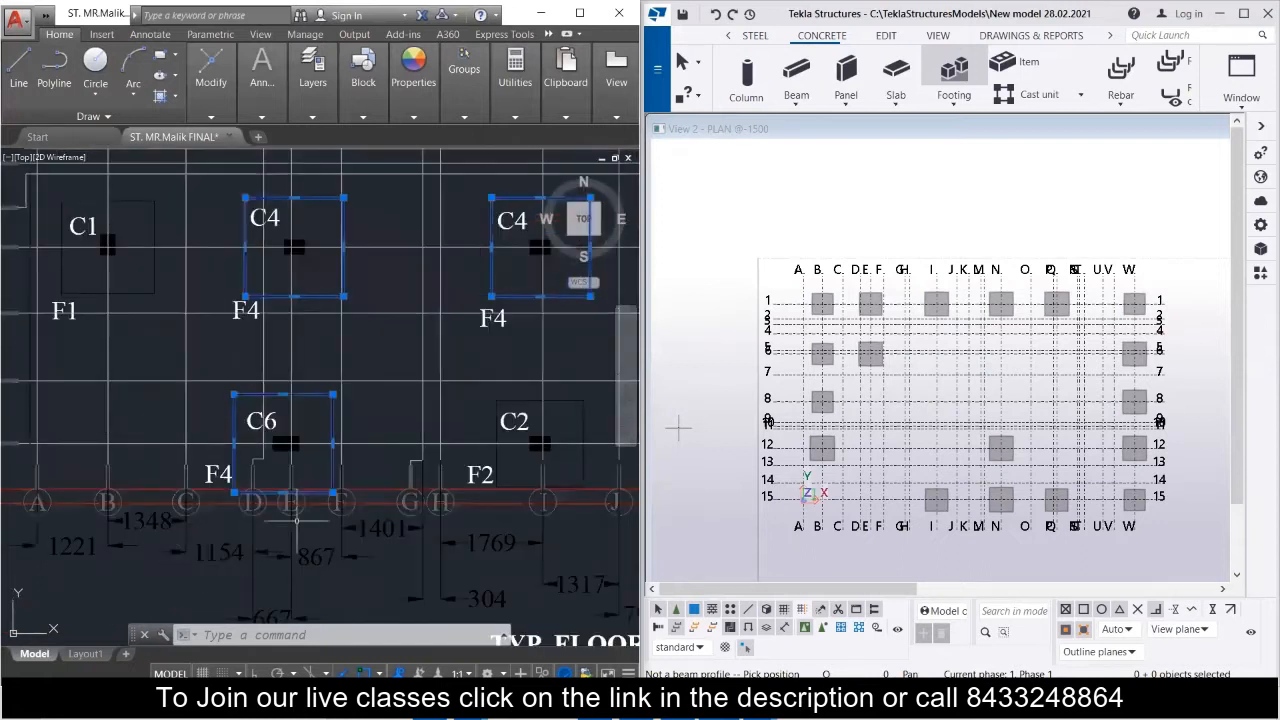
scroll(280, 454, down, 2)
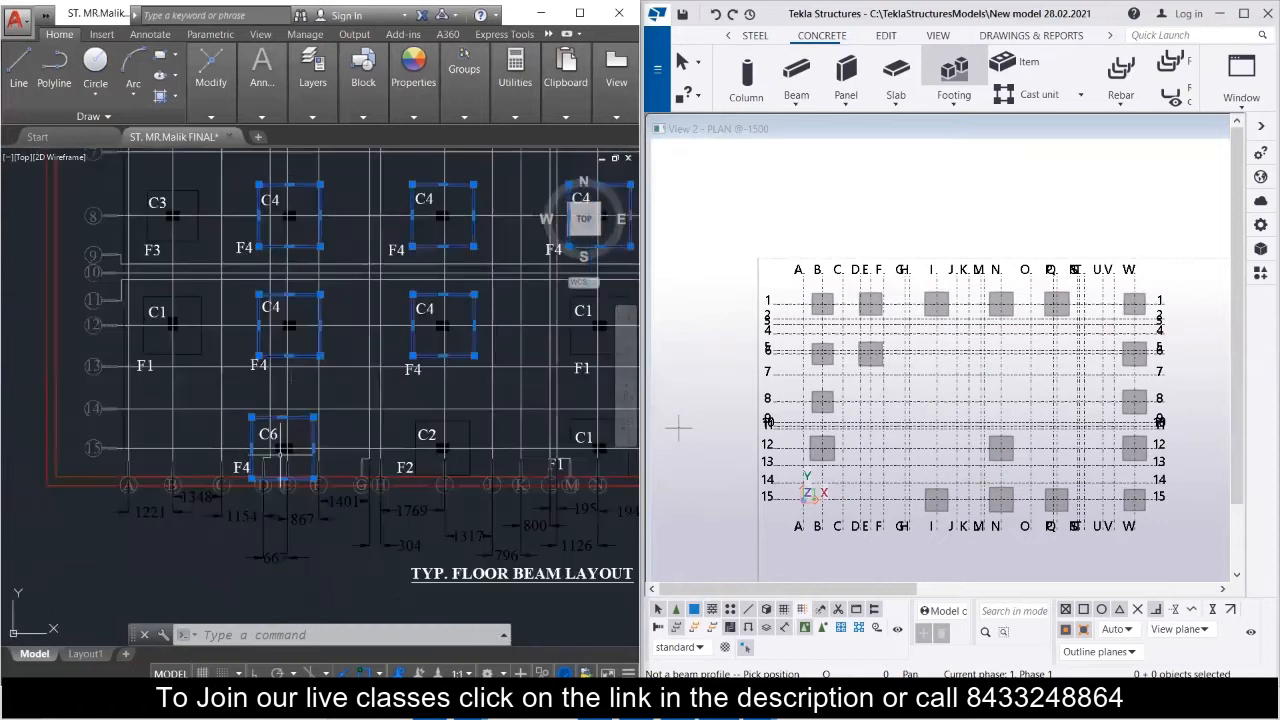
click(866, 498)
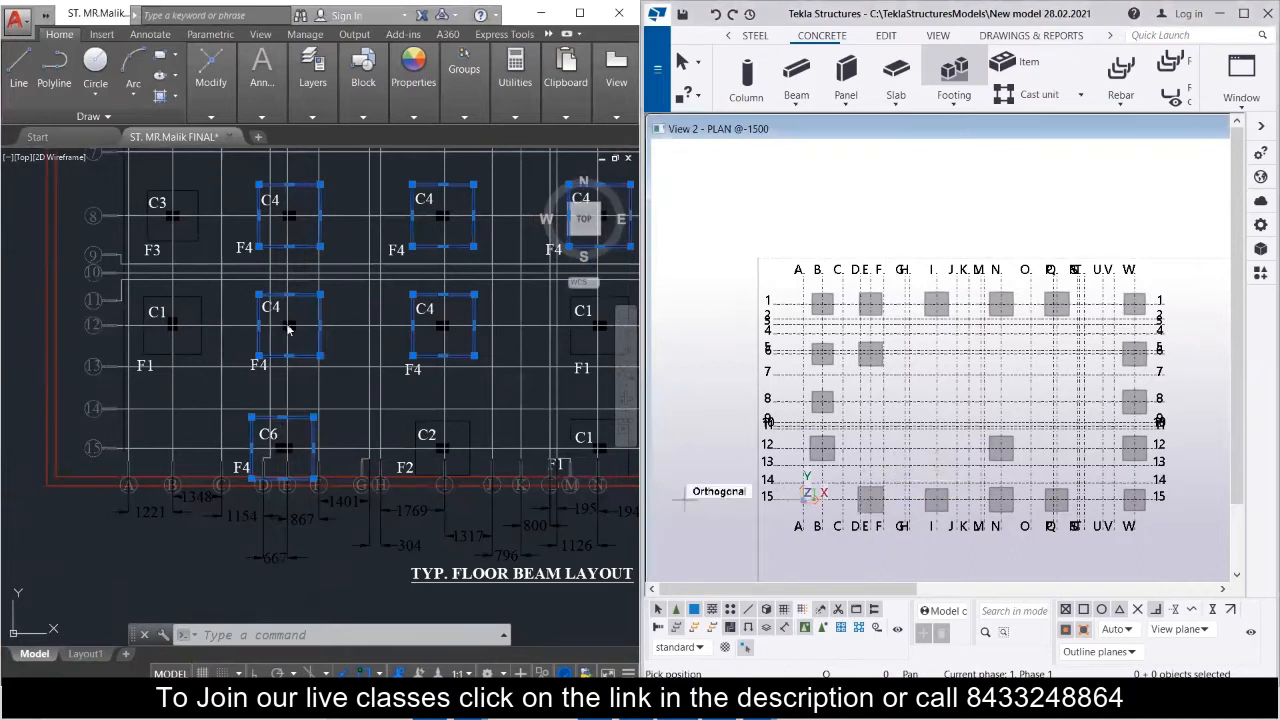
click(870, 447)
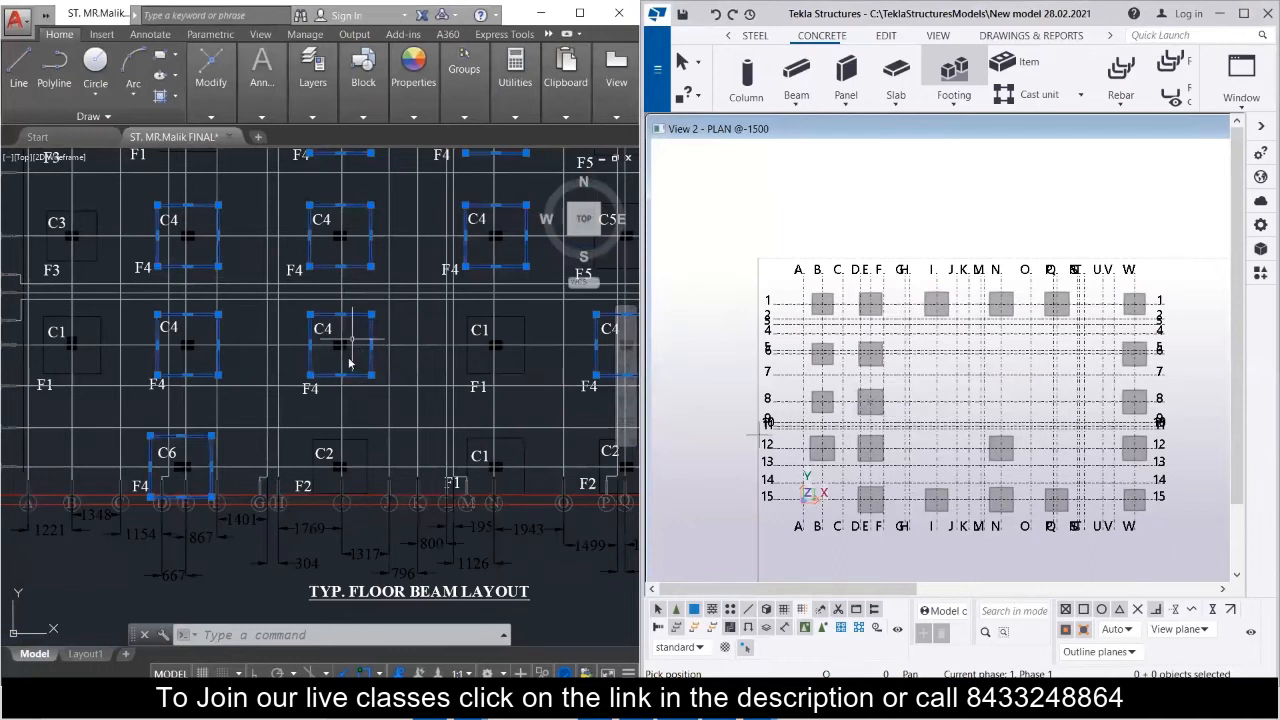
Select the three C1 columns along grid row 1 in the AutoCAD layout, at grids I, N and Q.
scroll(349, 363, down, 2)
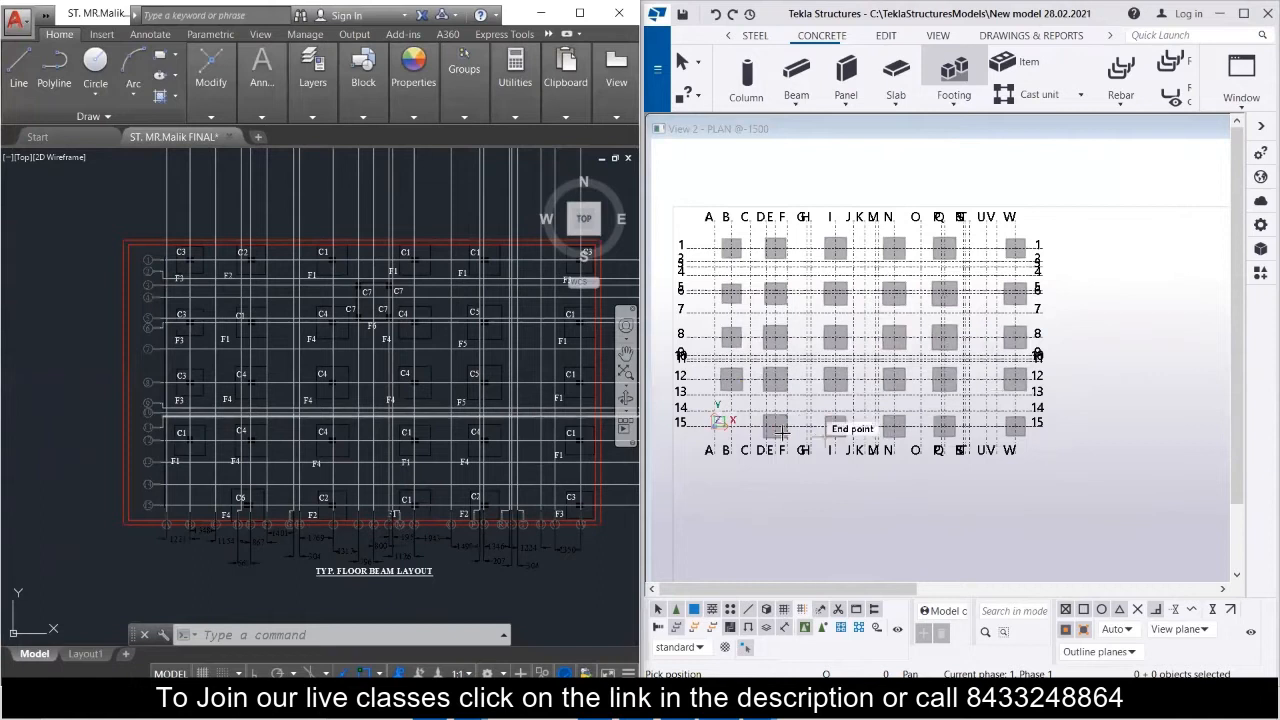
scroll(1016, 449, down, 1)
middle_drag(846, 449, 913, 470)
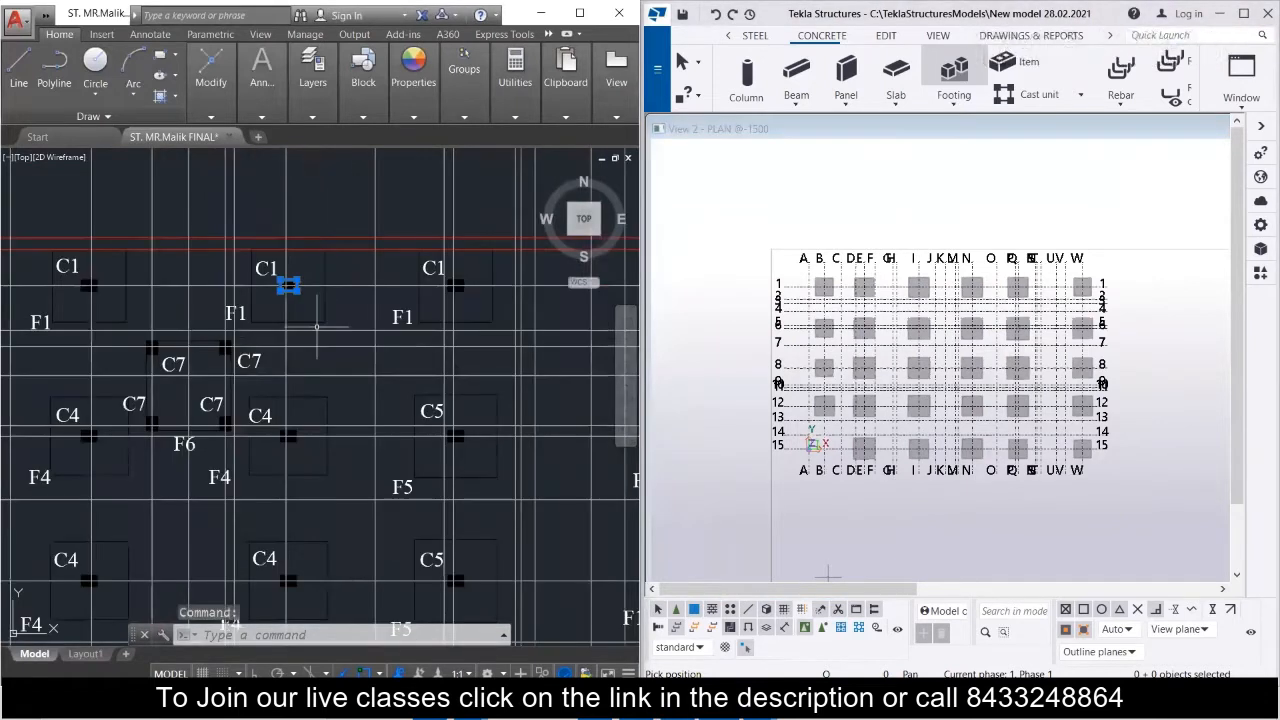
scroll(316, 326, down, 3)
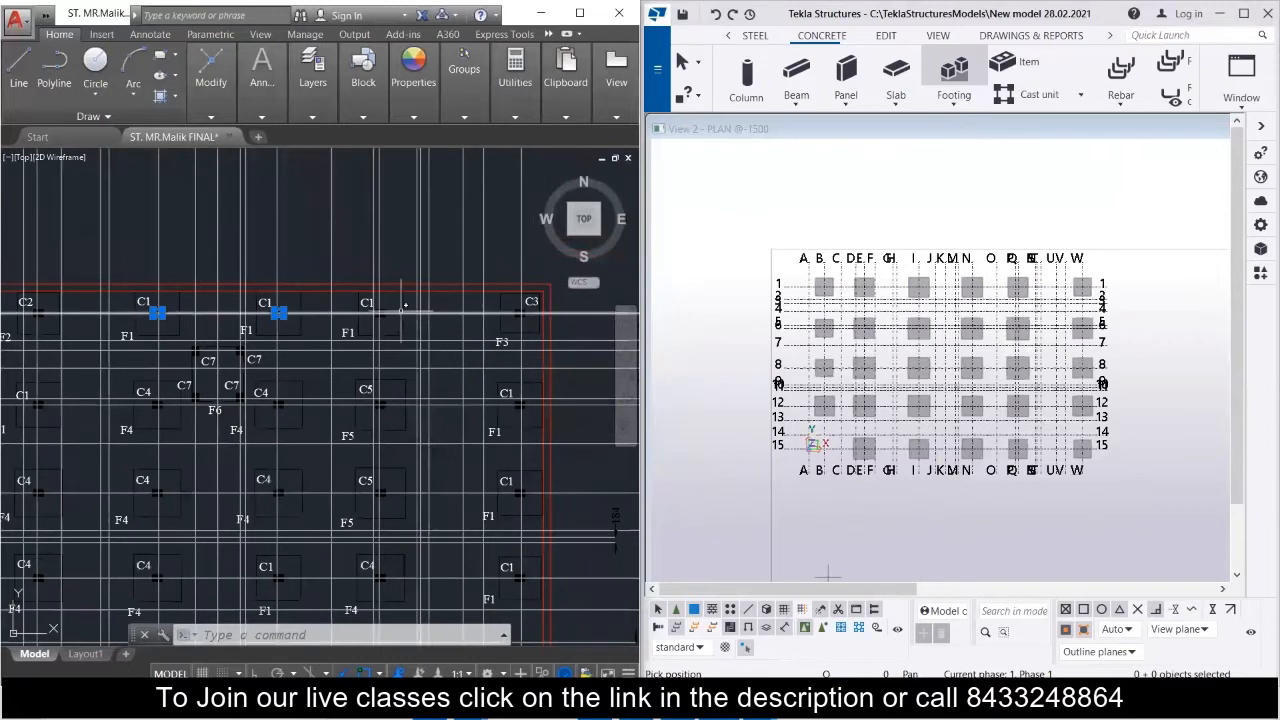
scroll(213, 315, up, 3)
scroll(358, 310, down, 4)
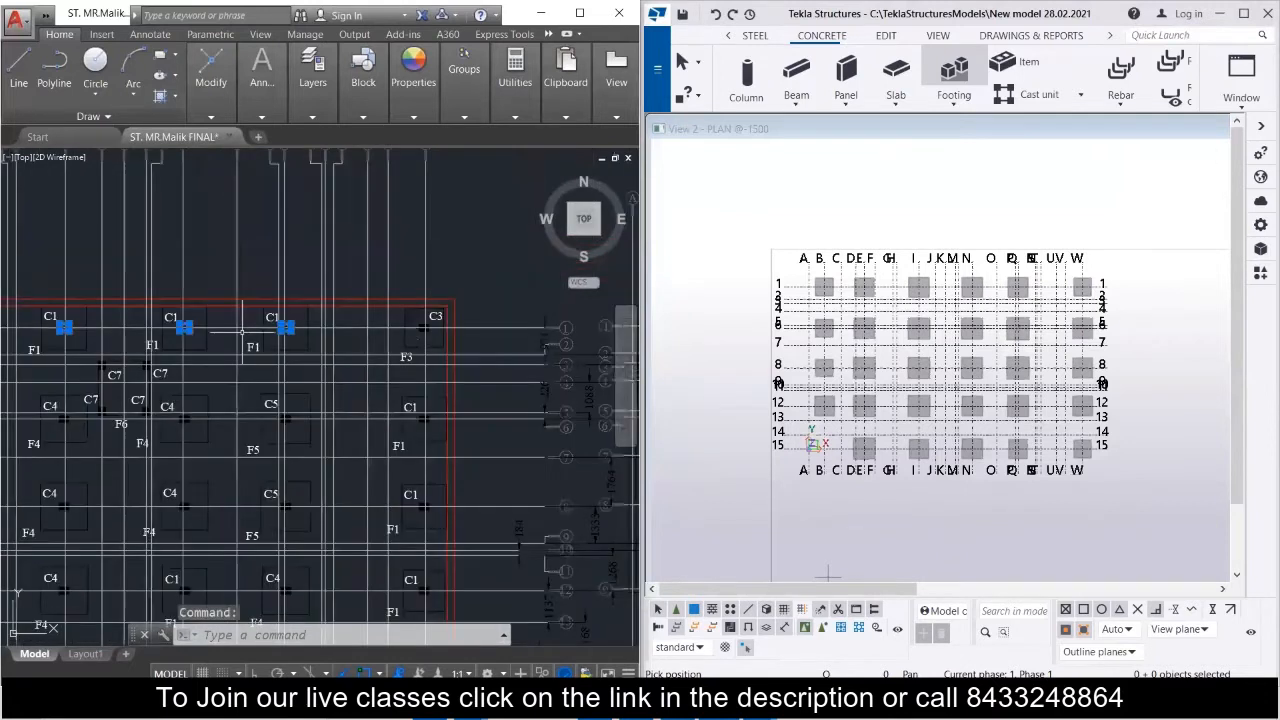
Add the two C1 columns along grid row 6, at grids E and W, to the AutoCAD selection.
middle_drag(130, 404, 305, 362)
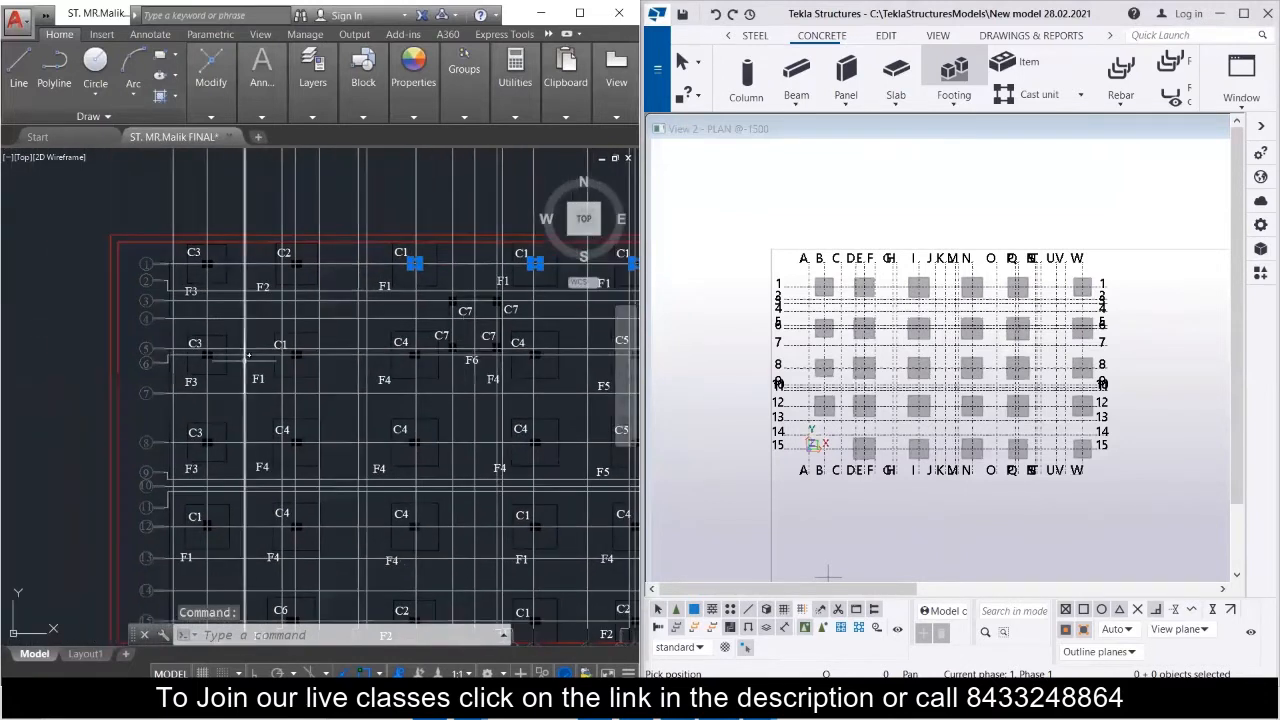
scroll(300, 353, up, 5)
click(300, 353)
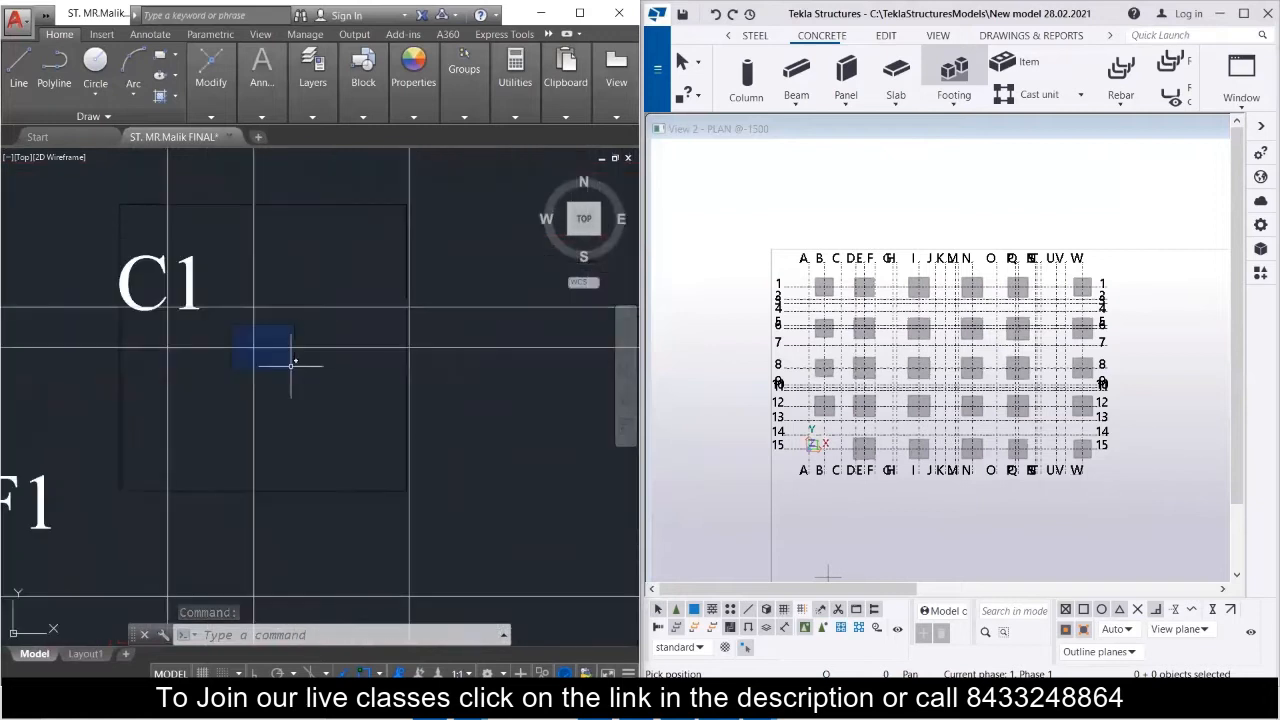
scroll(290, 360, down, 5)
middle_drag(272, 365, 70, 372)
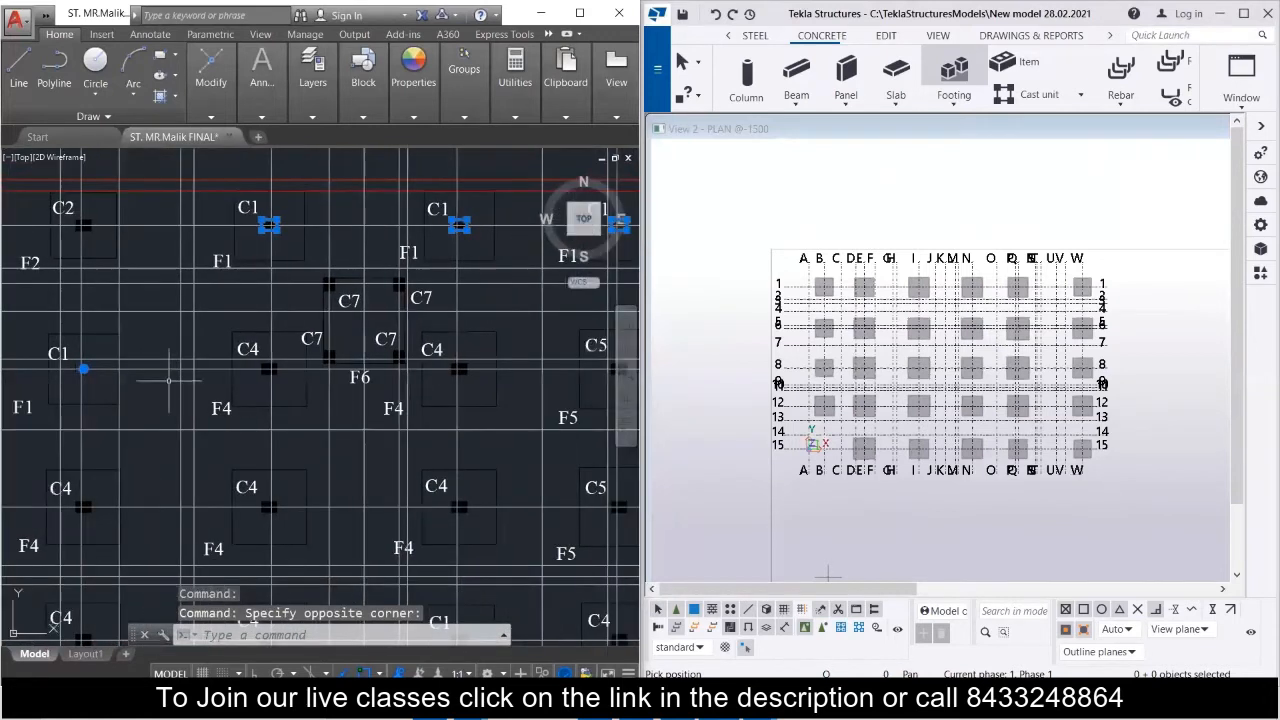
middle_drag(275, 378, 110, 388)
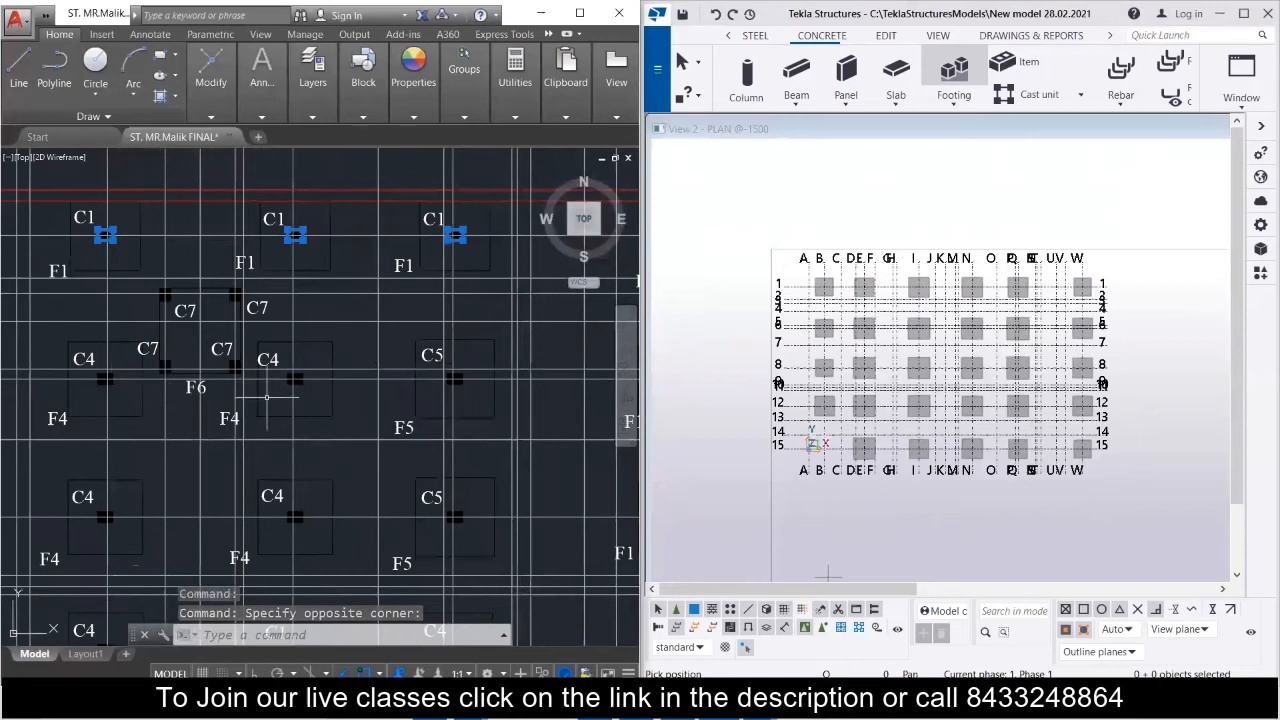
middle_drag(321, 382, 65, 377)
scroll(392, 381, up, 4)
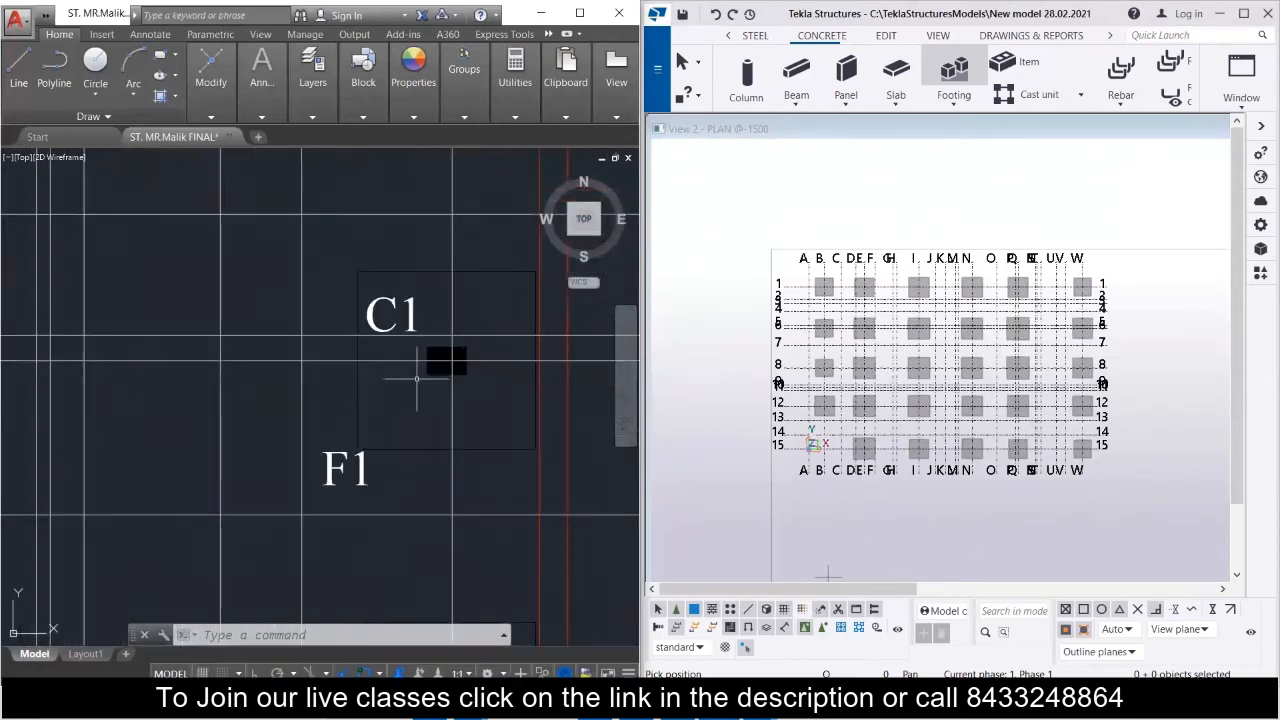
click(449, 361)
scroll(449, 361, down, 5)
scroll(243, 408, down, 3)
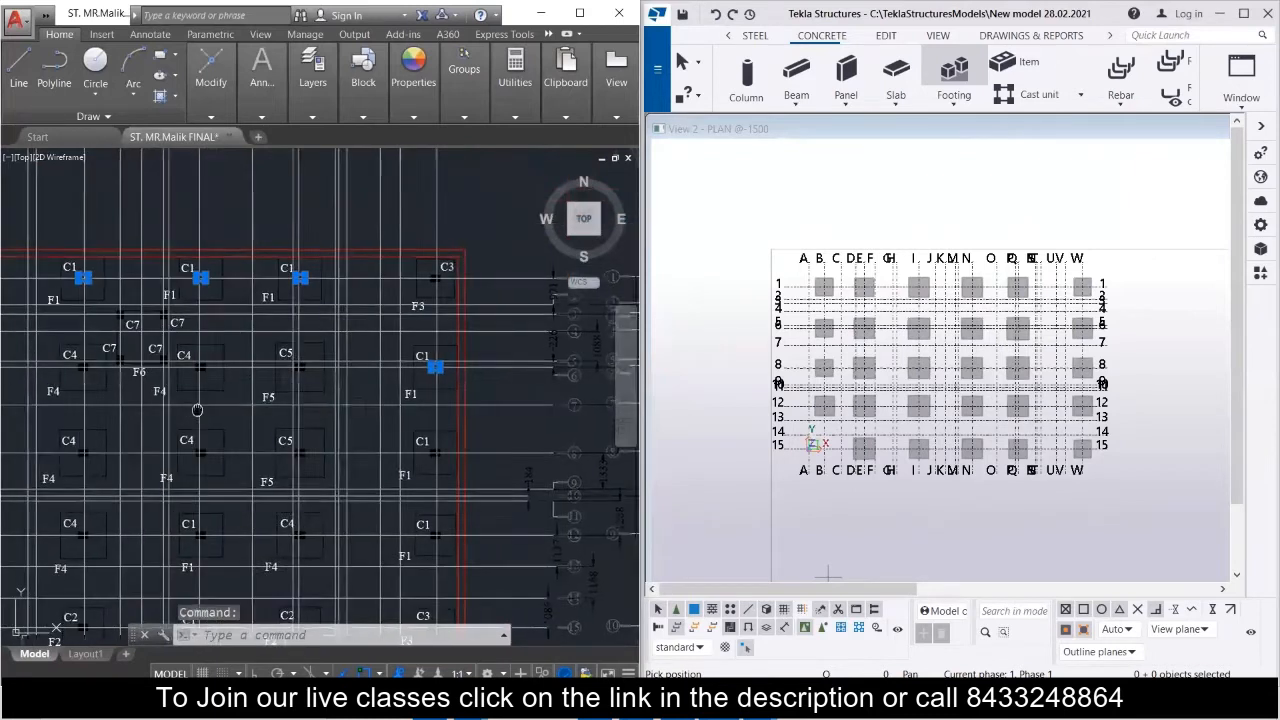
Add the C1 columns at grids B-12 and N-12 to the selection and try to remove the C4 column at E-12.
scroll(190, 376, up, 6)
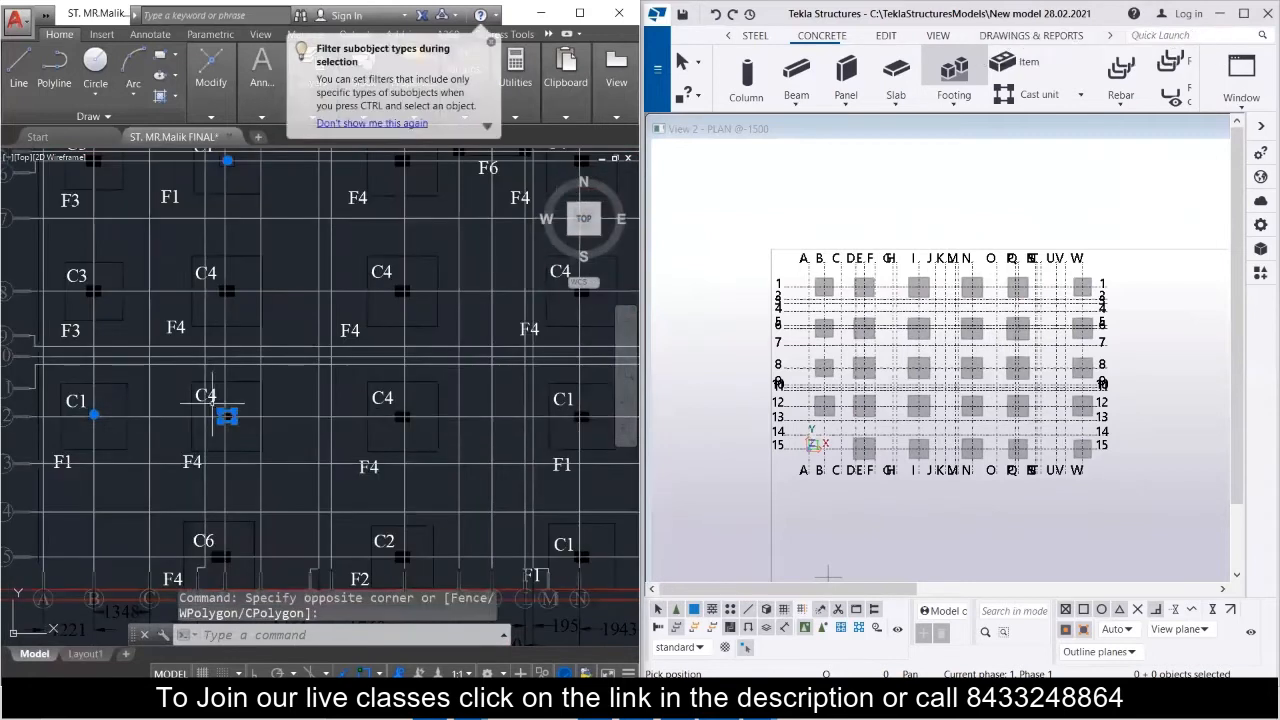
click(212, 403)
click(244, 414)
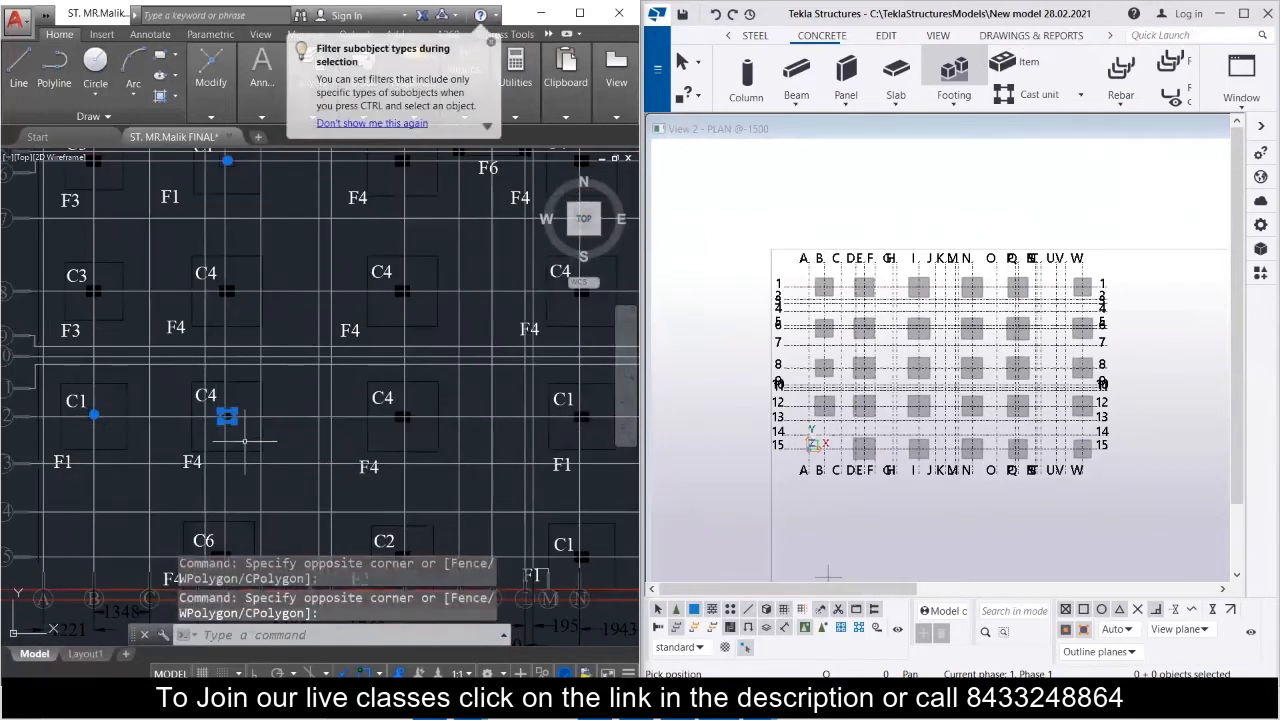
scroll(244, 441, down, 2)
scroll(246, 445, down, 2)
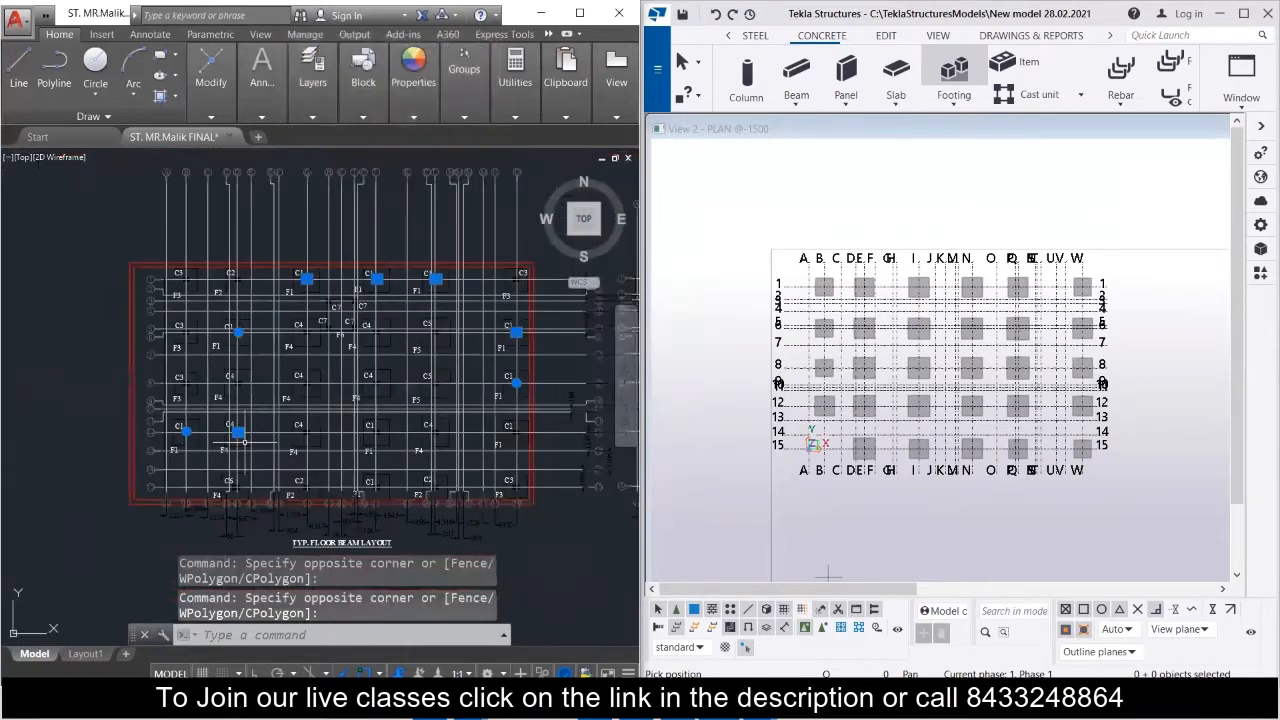
click(268, 448)
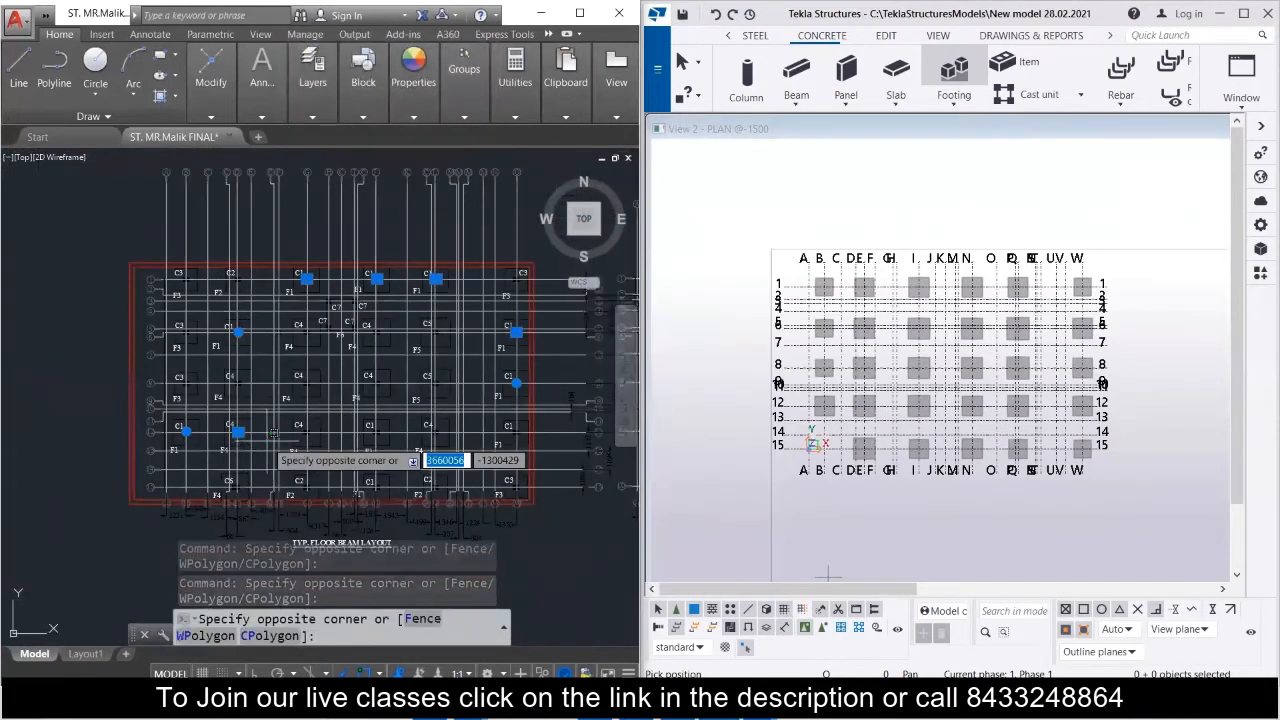
key(Escape)
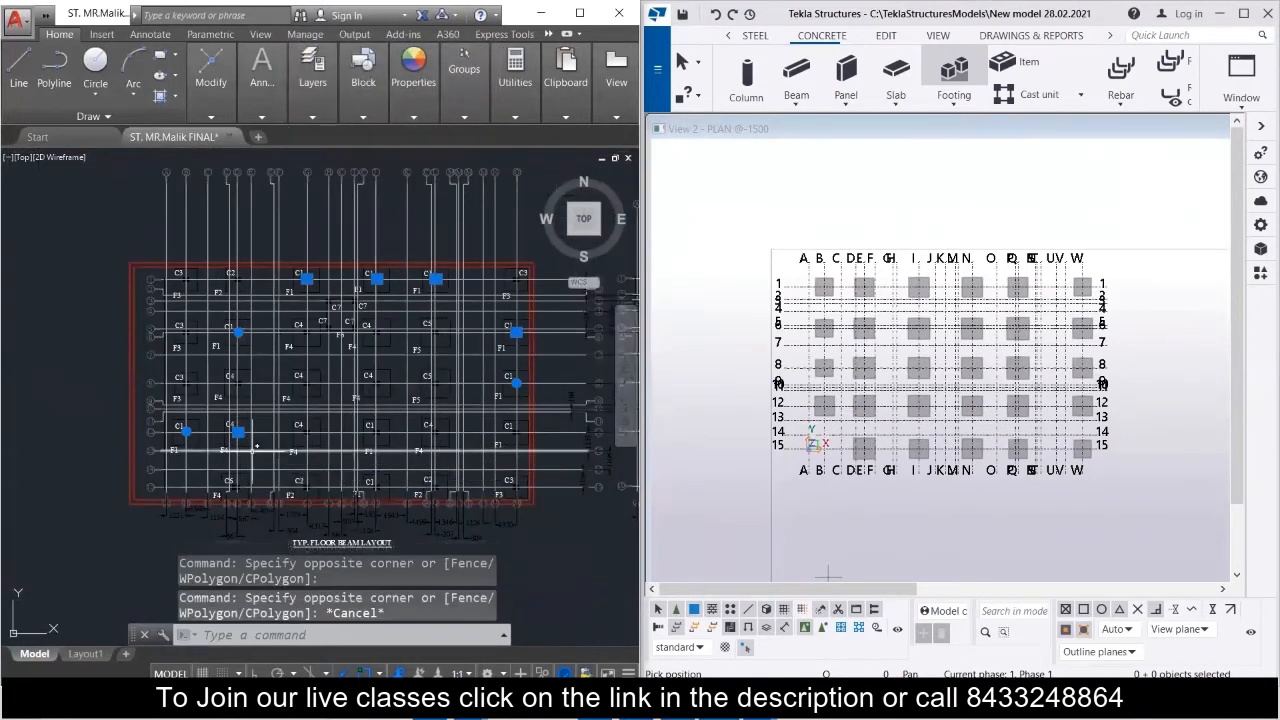
scroll(238, 432, up, 4)
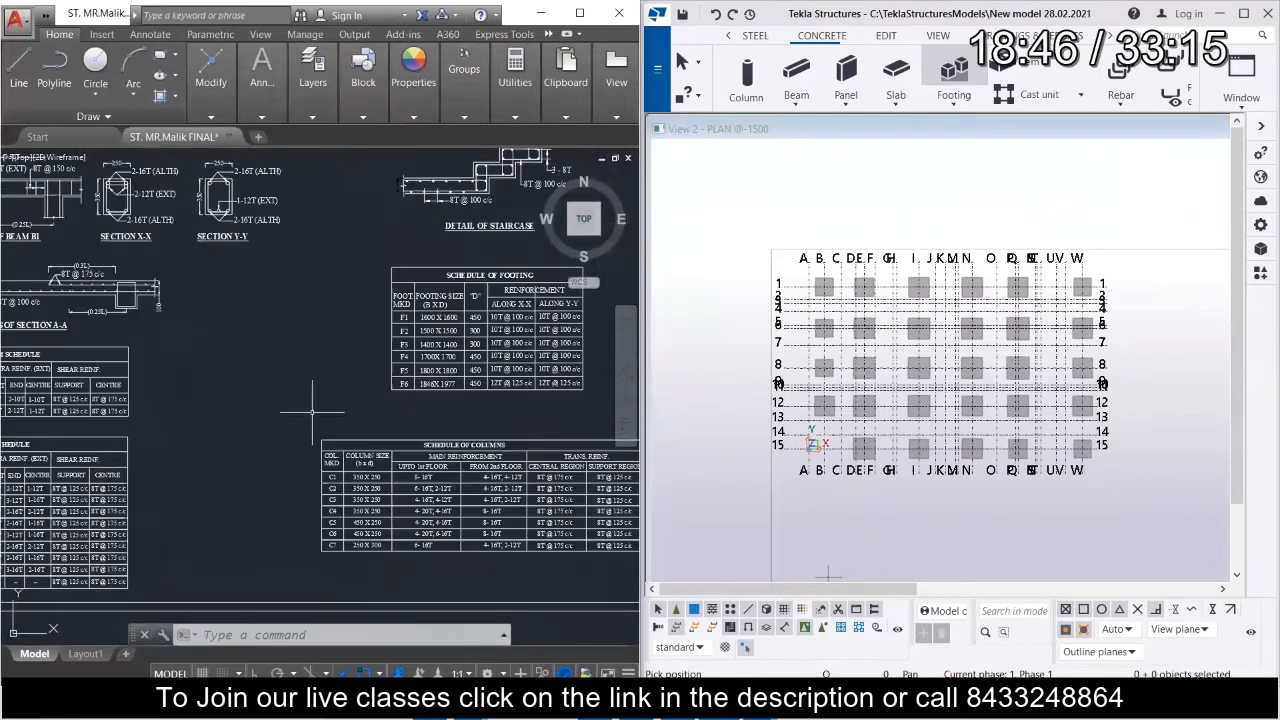
middle_drag(312, 411, 142, 405)
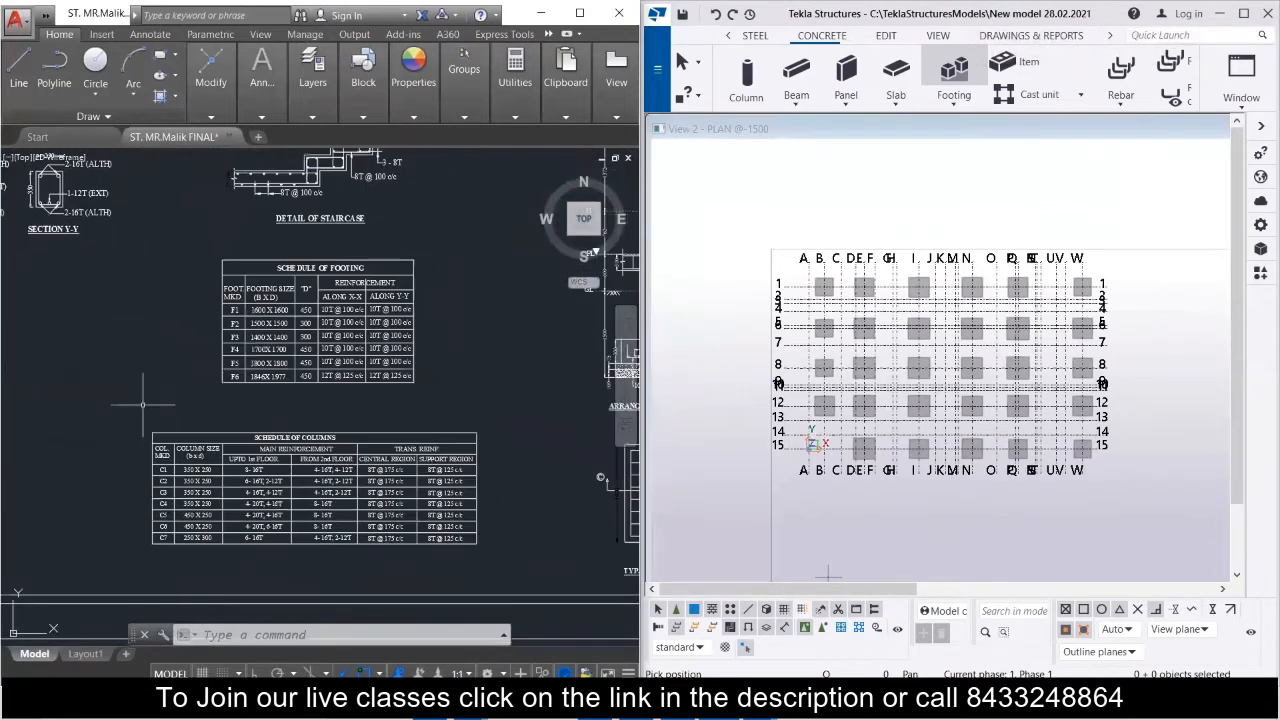
Look up the sizes of columns C1 to C7 in the schedule of columns.
scroll(148, 534, up, 5)
scroll(148, 534, up, 2)
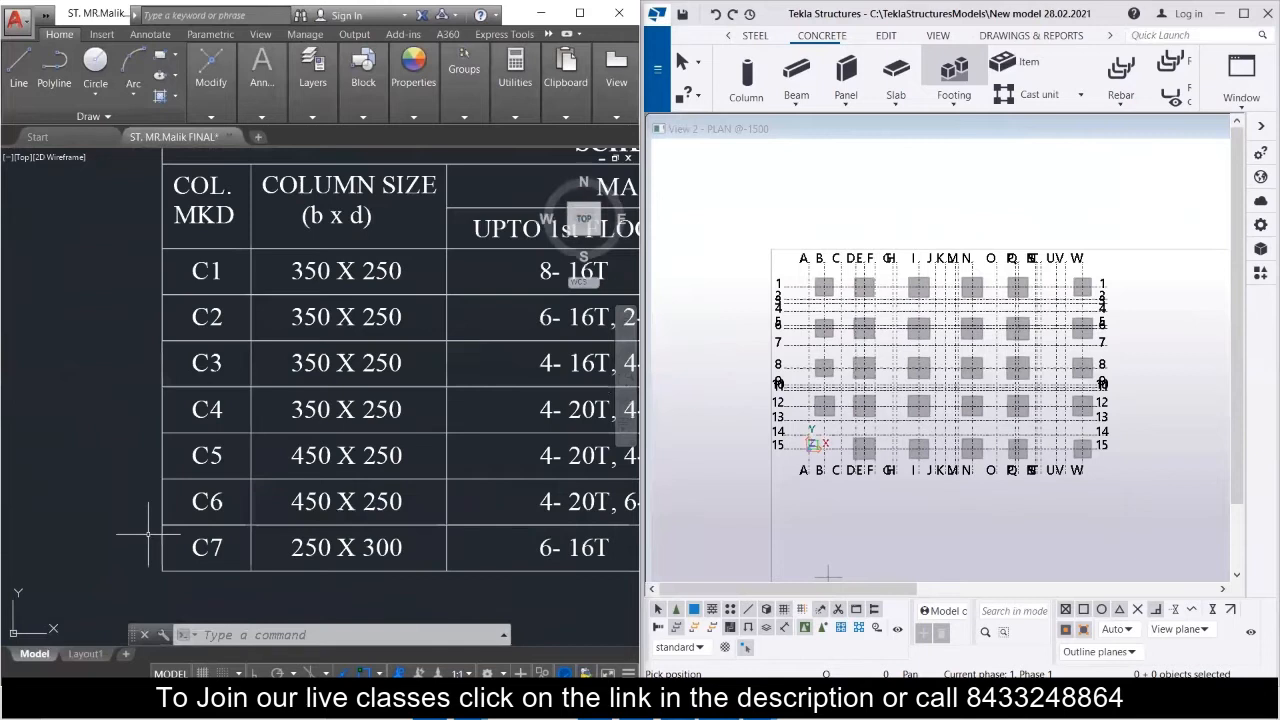
scroll(180, 498, down, 2)
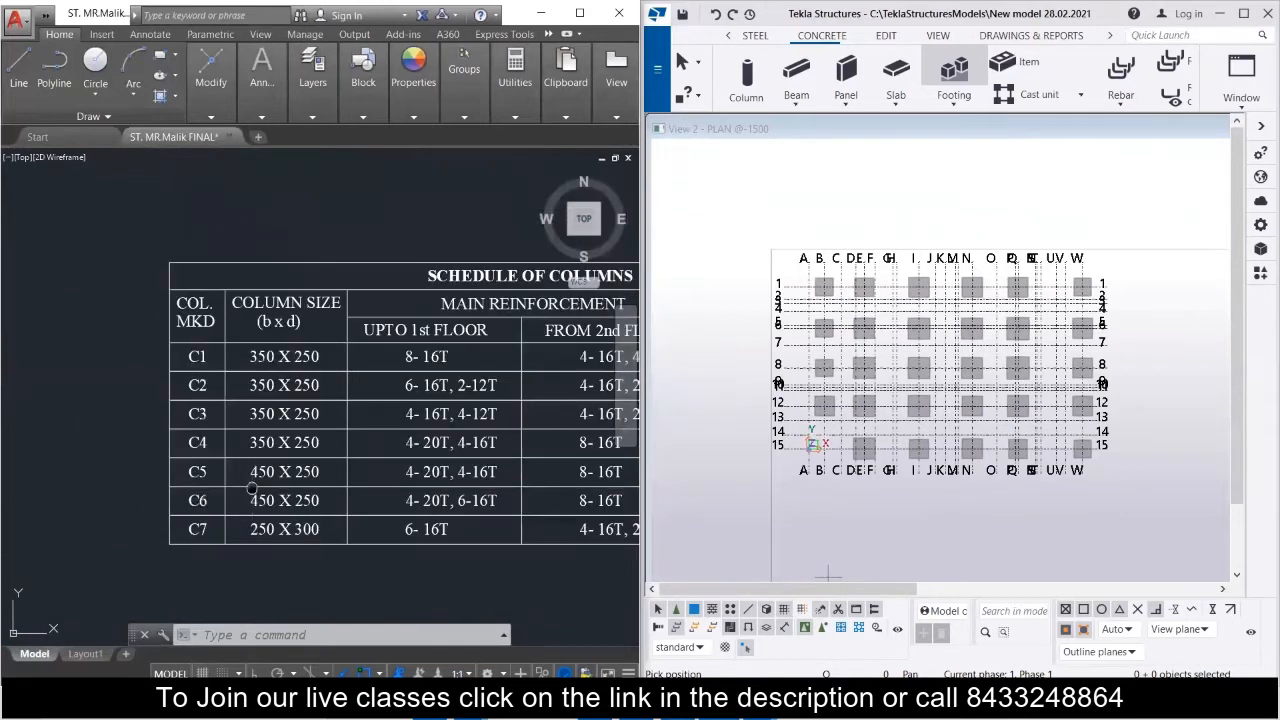
middle_drag(252, 489, 136, 481)
scroll(127, 470, down, 2)
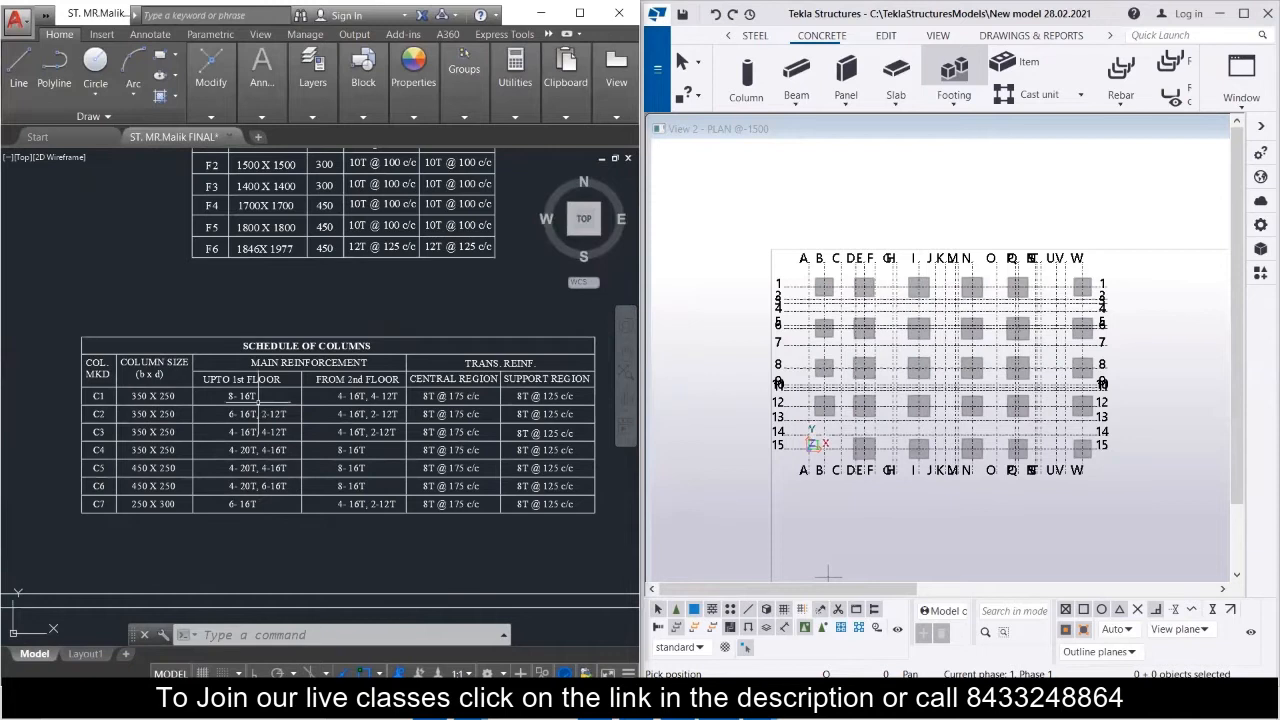
Start the concrete Column command in Tekla Structures and open the concrete column's properties.
click(750, 108)
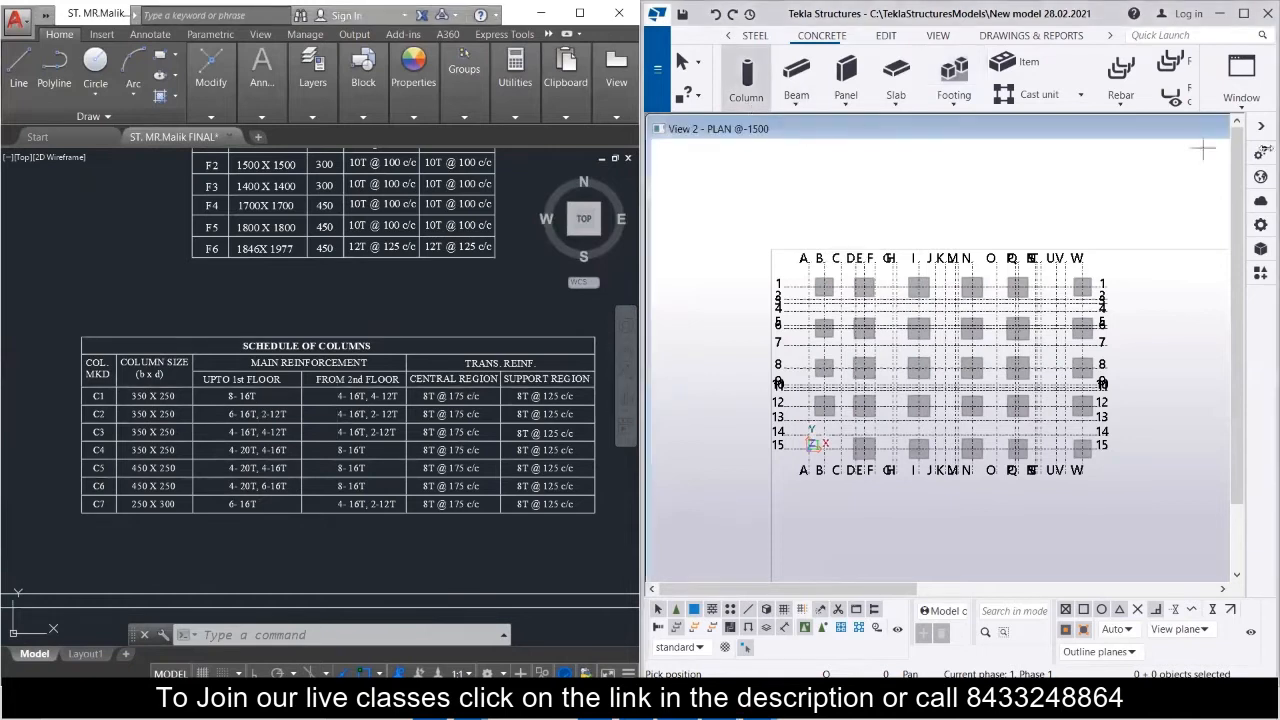
click(1261, 224)
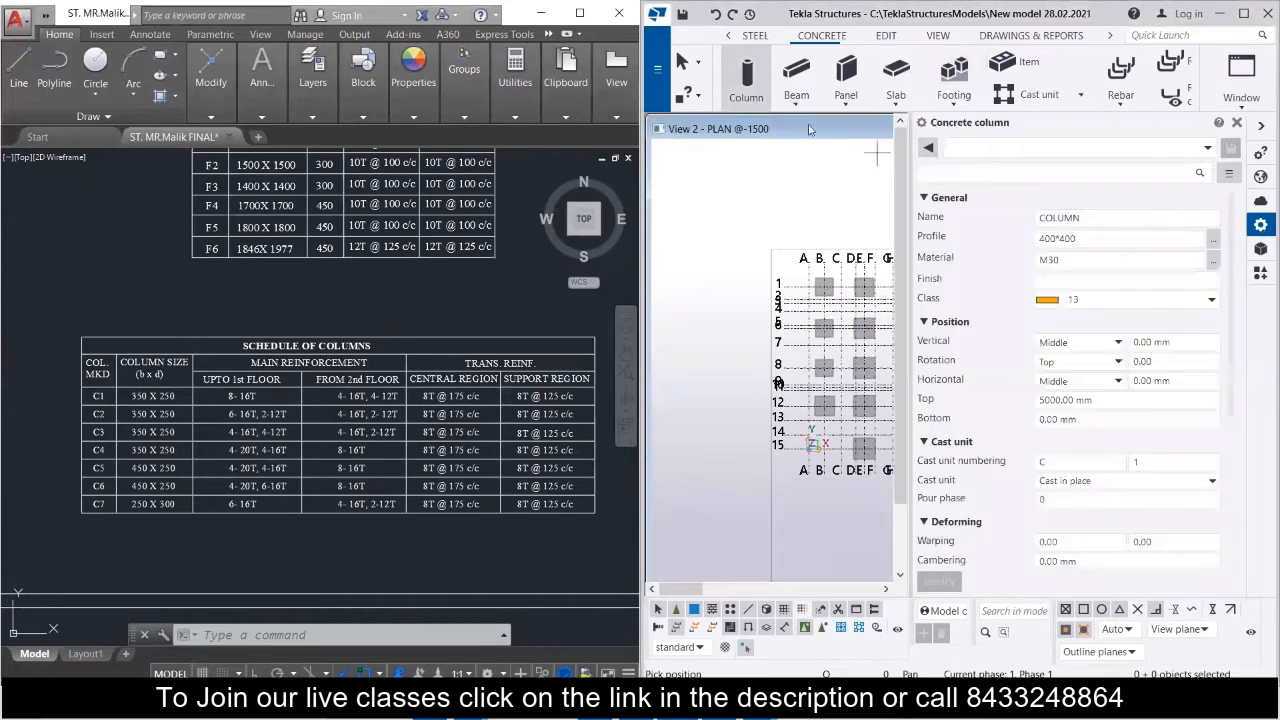
click(738, 88)
Check the position and orientation of the selected C1 column at grid I-1 in the AutoCAD floor layout.
scroll(86, 410, down, 5)
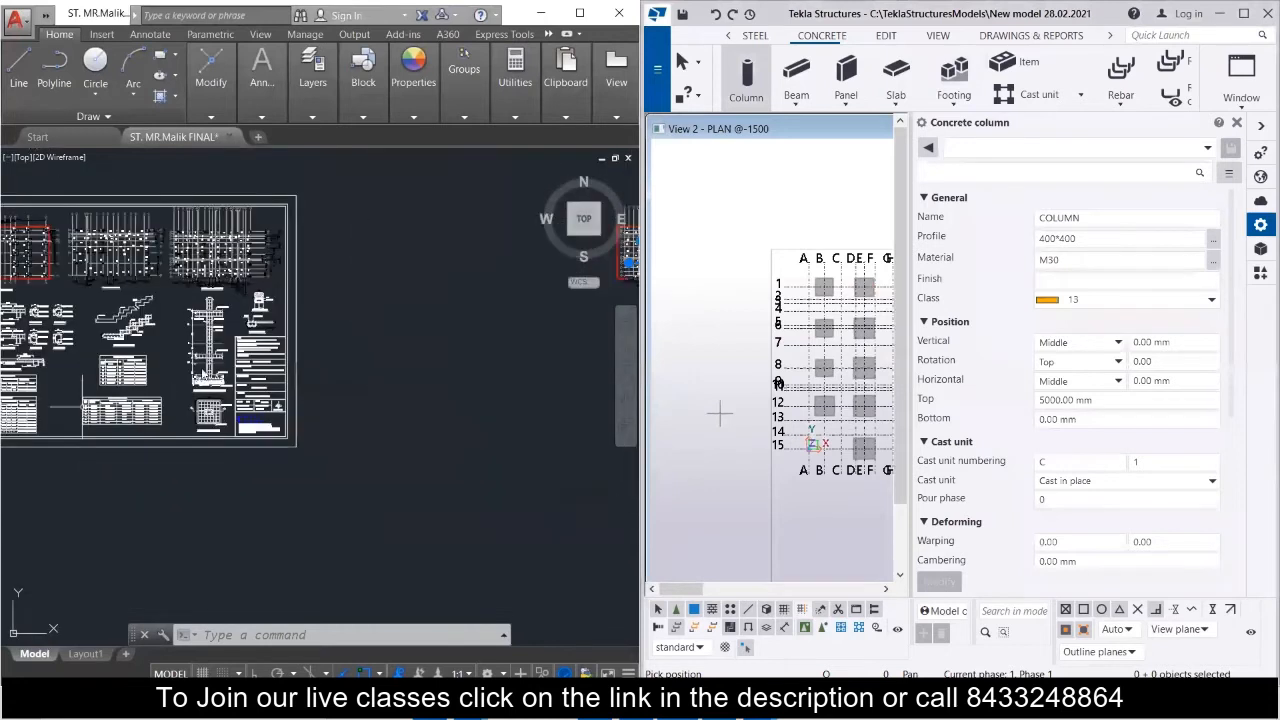
scroll(204, 370, down, 4)
scroll(407, 322, up, 9)
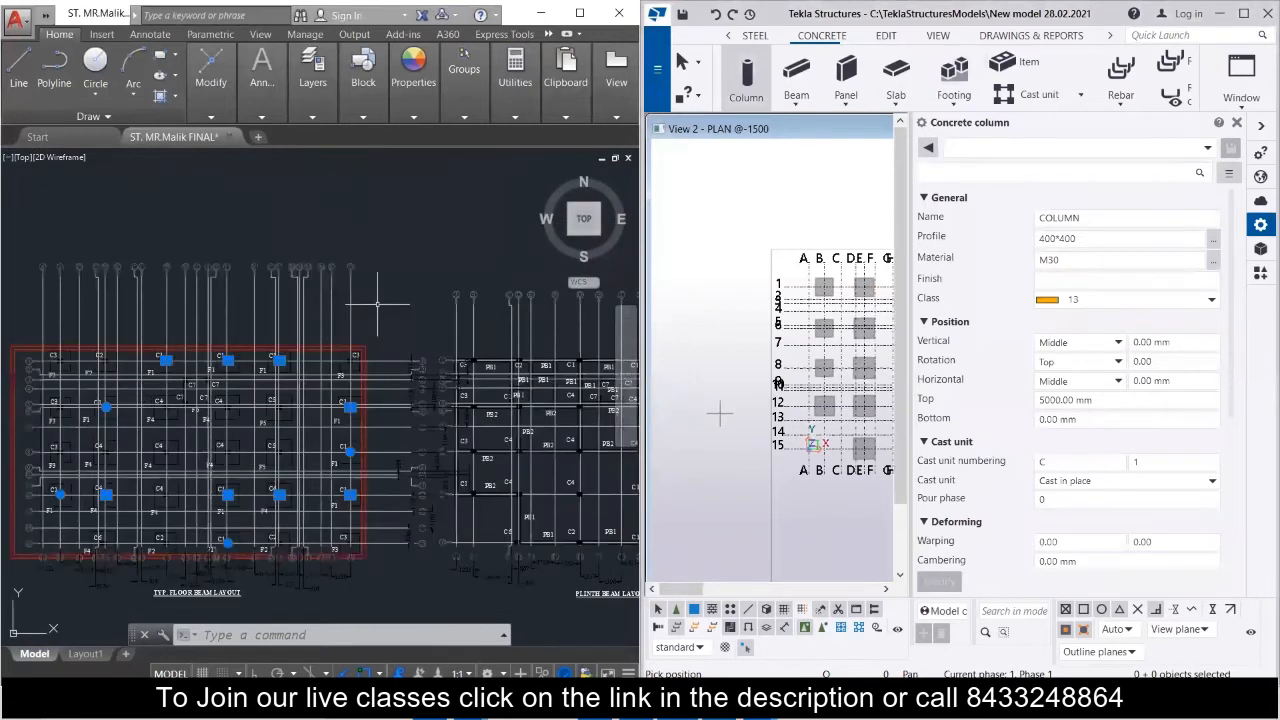
scroll(340, 335, up, 5)
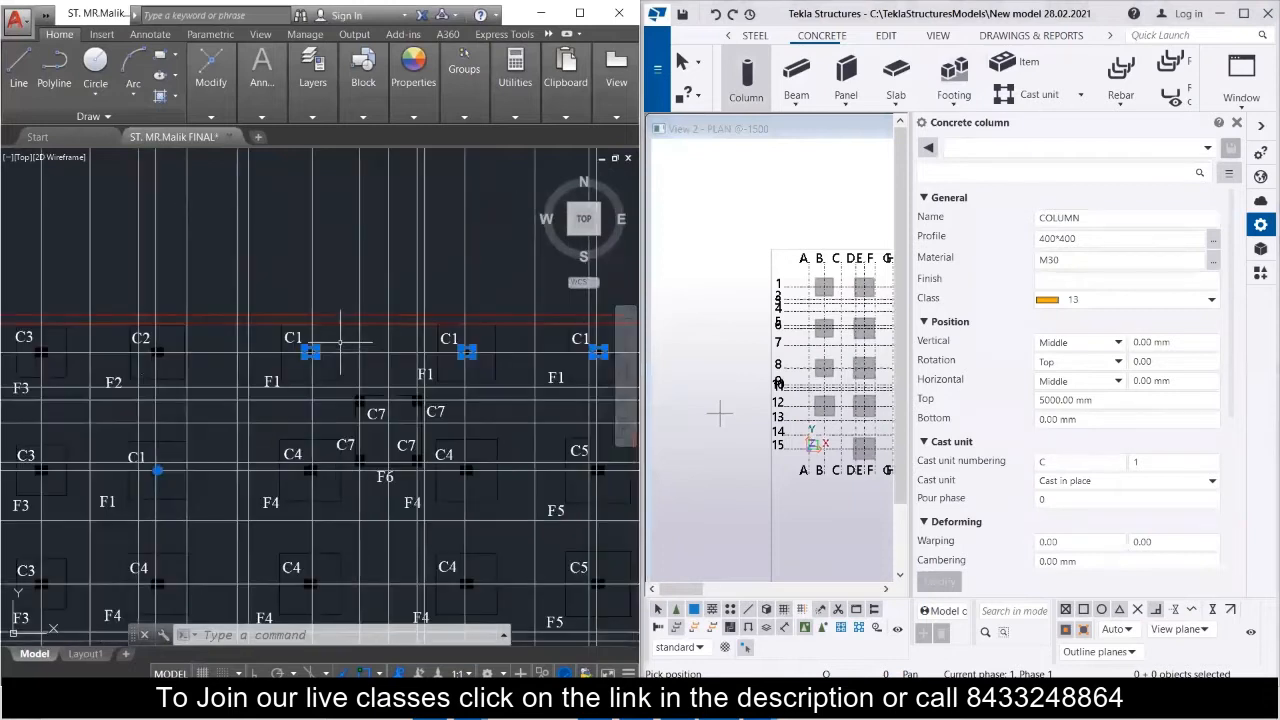
scroll(328, 350, up, 4)
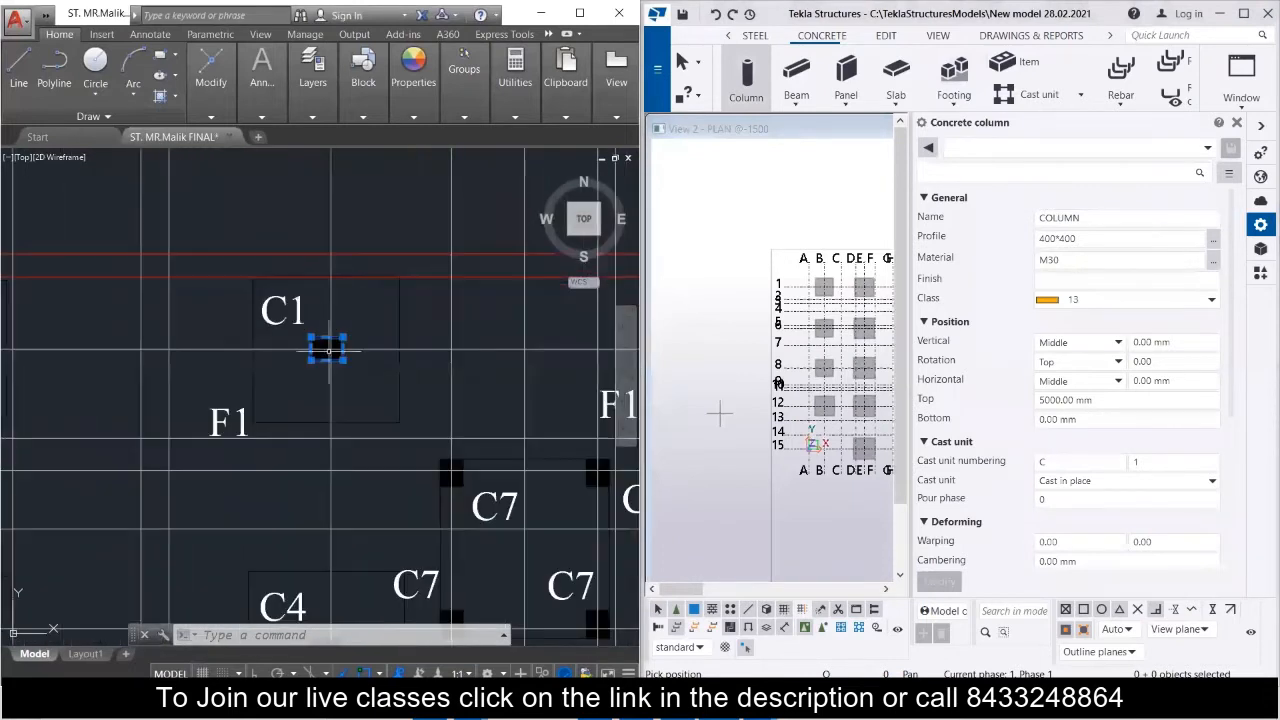
scroll(296, 382, down, 2)
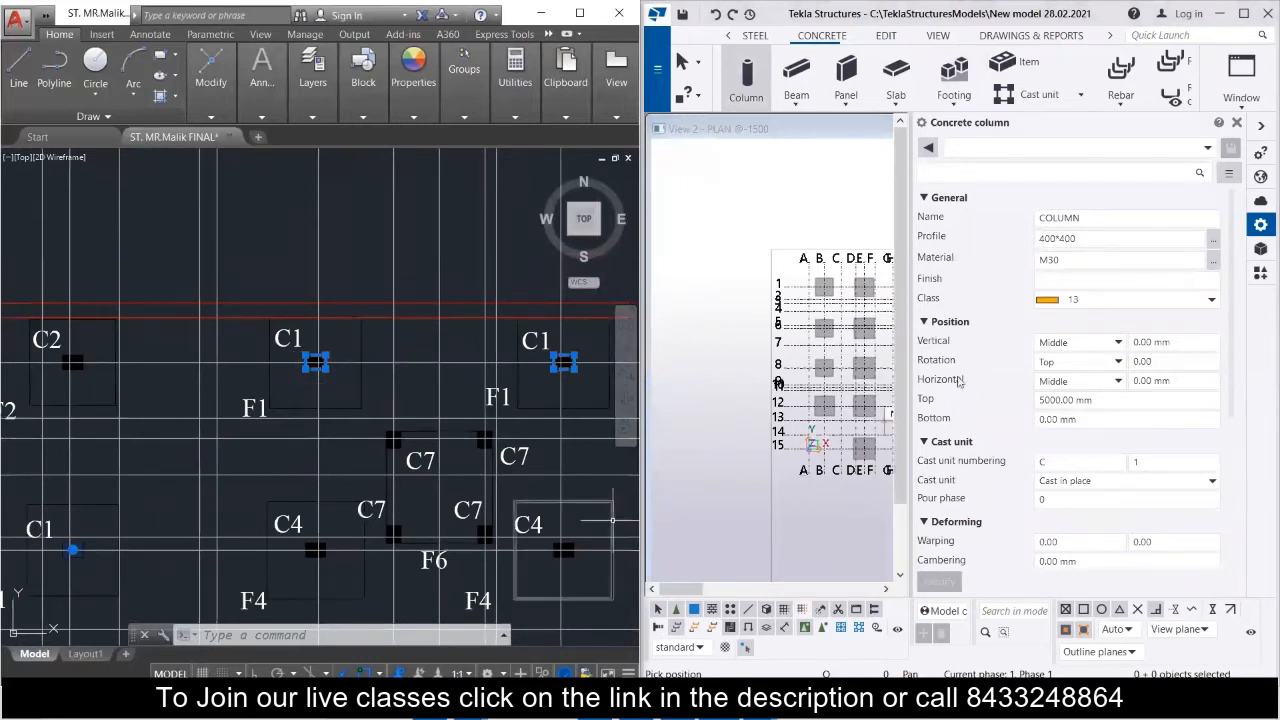
Set the rotation of the concrete column to Front in its position properties.
scroll(1017, 389, down, 3)
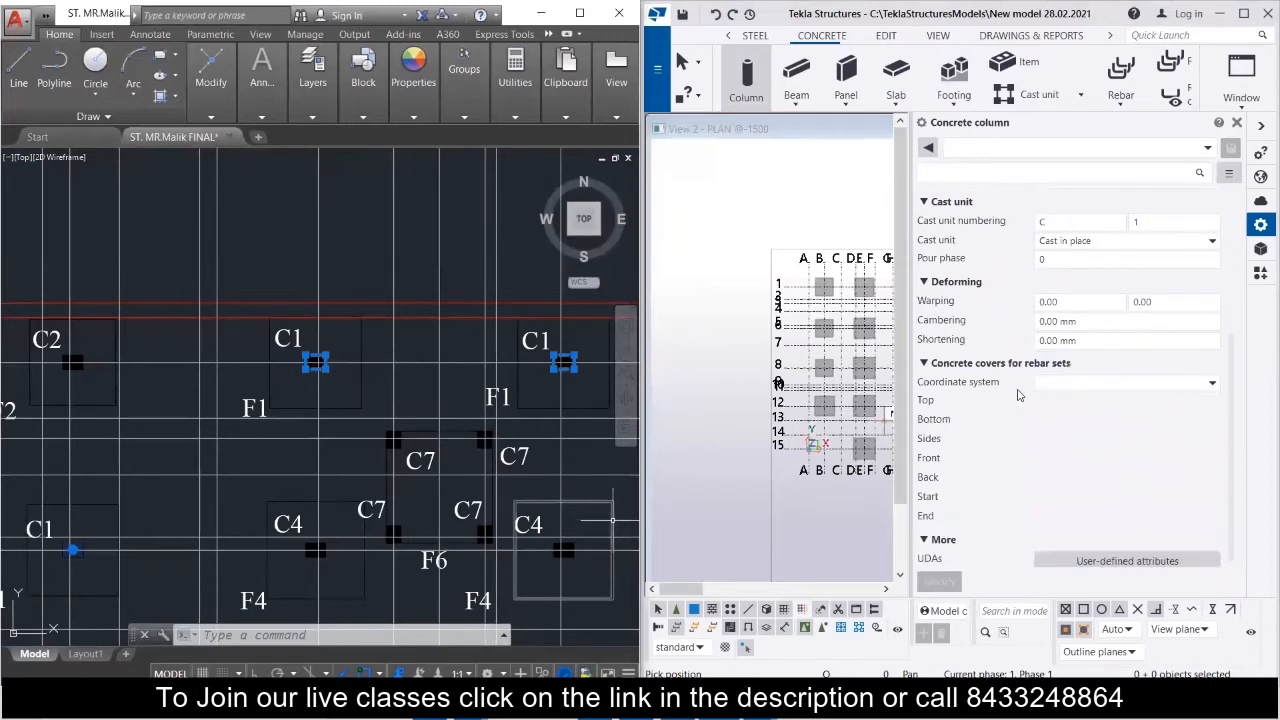
scroll(1020, 397, down, 1)
scroll(1020, 398, up, 1)
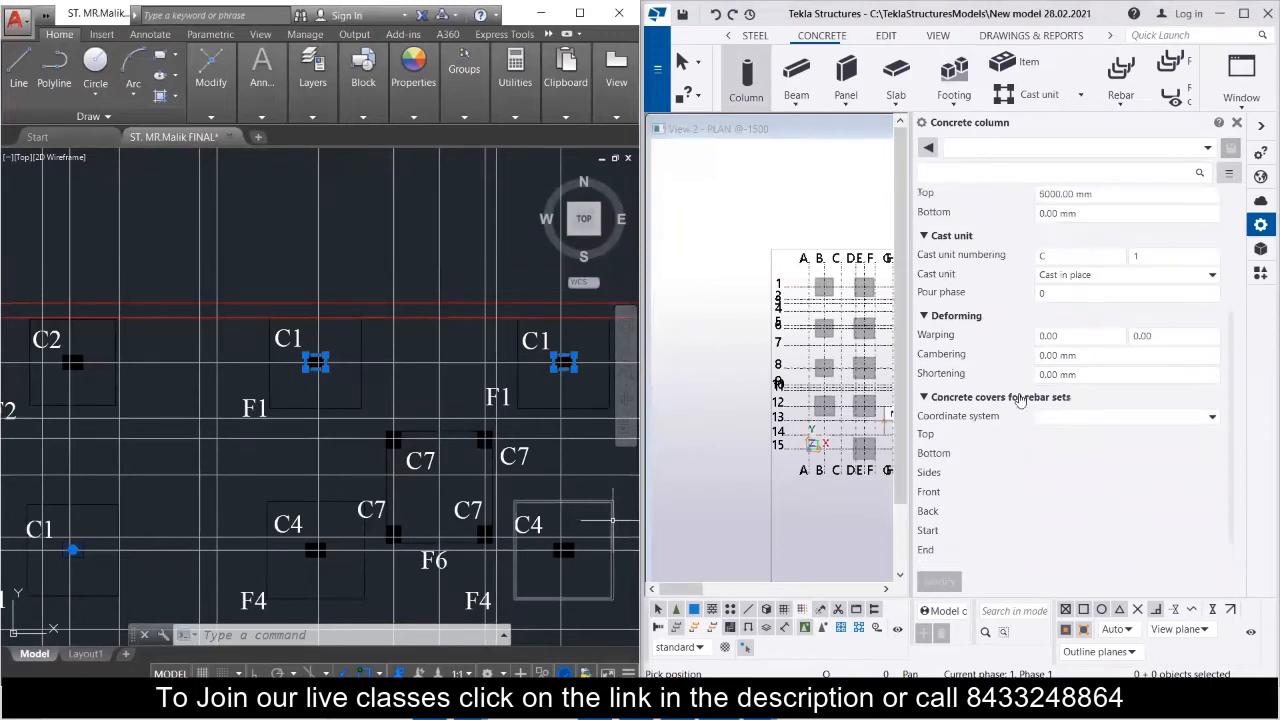
scroll(1020, 398, up, 1)
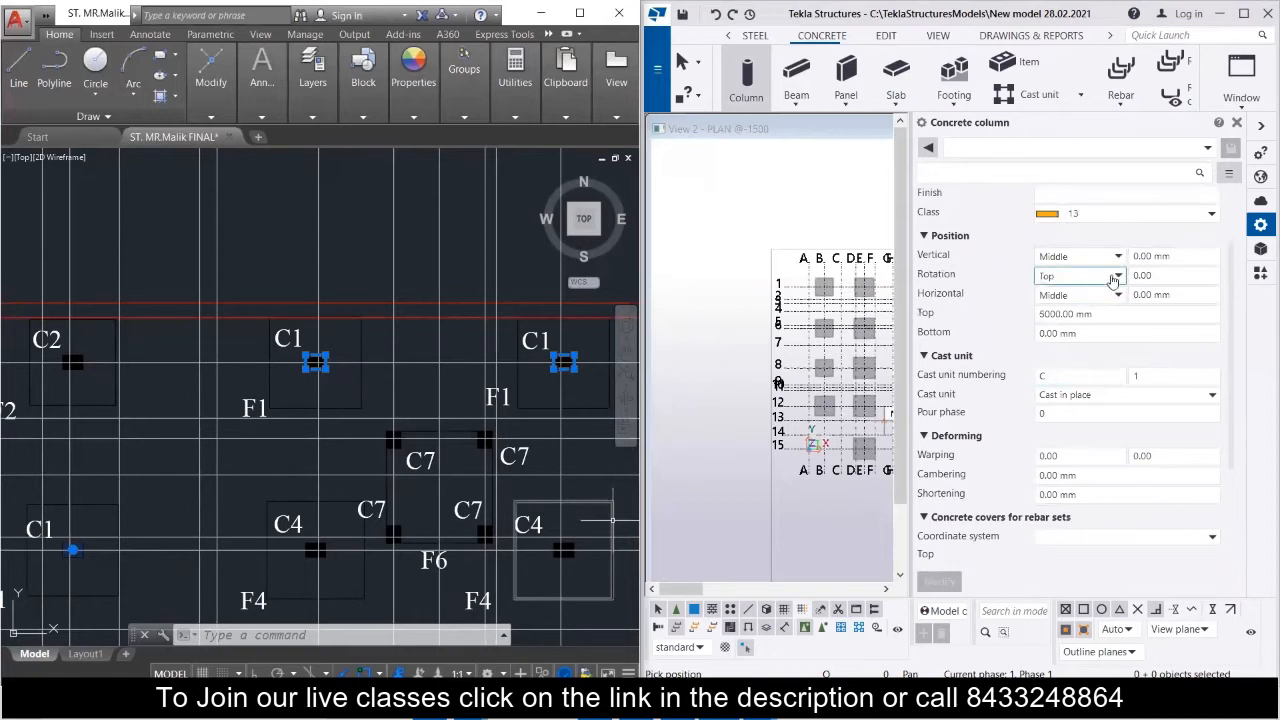
click(1117, 277)
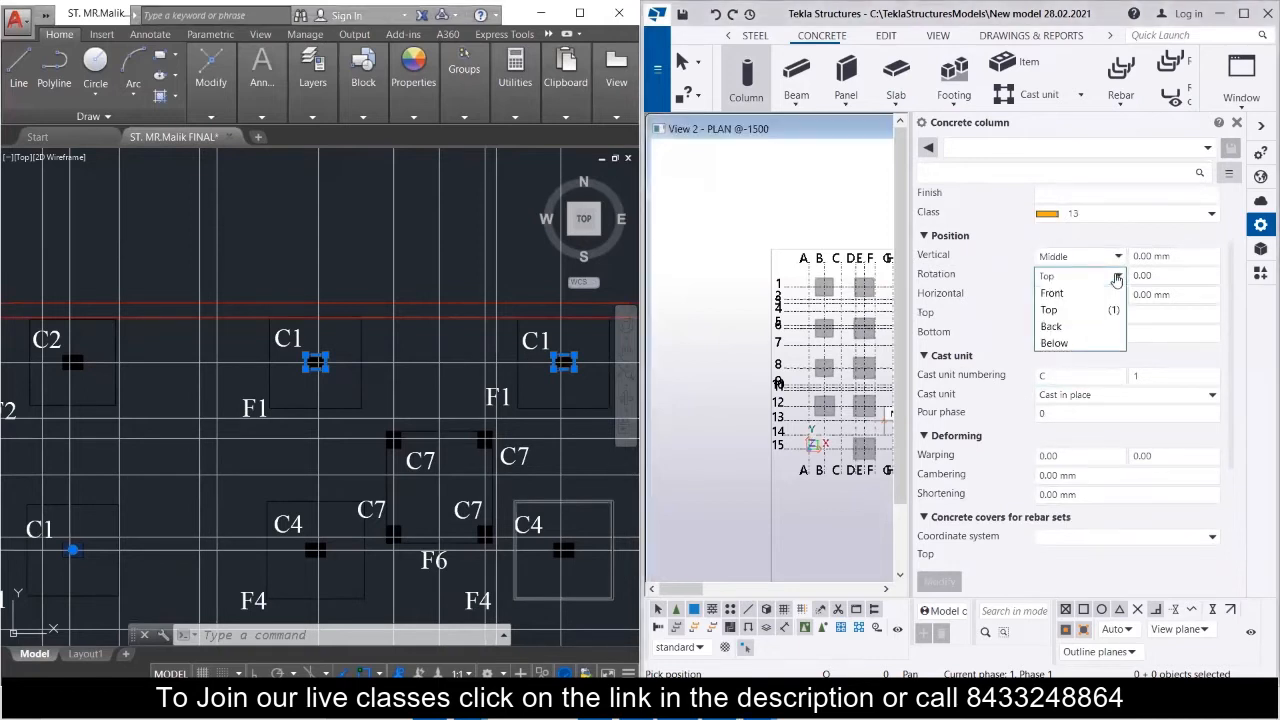
click(1117, 277)
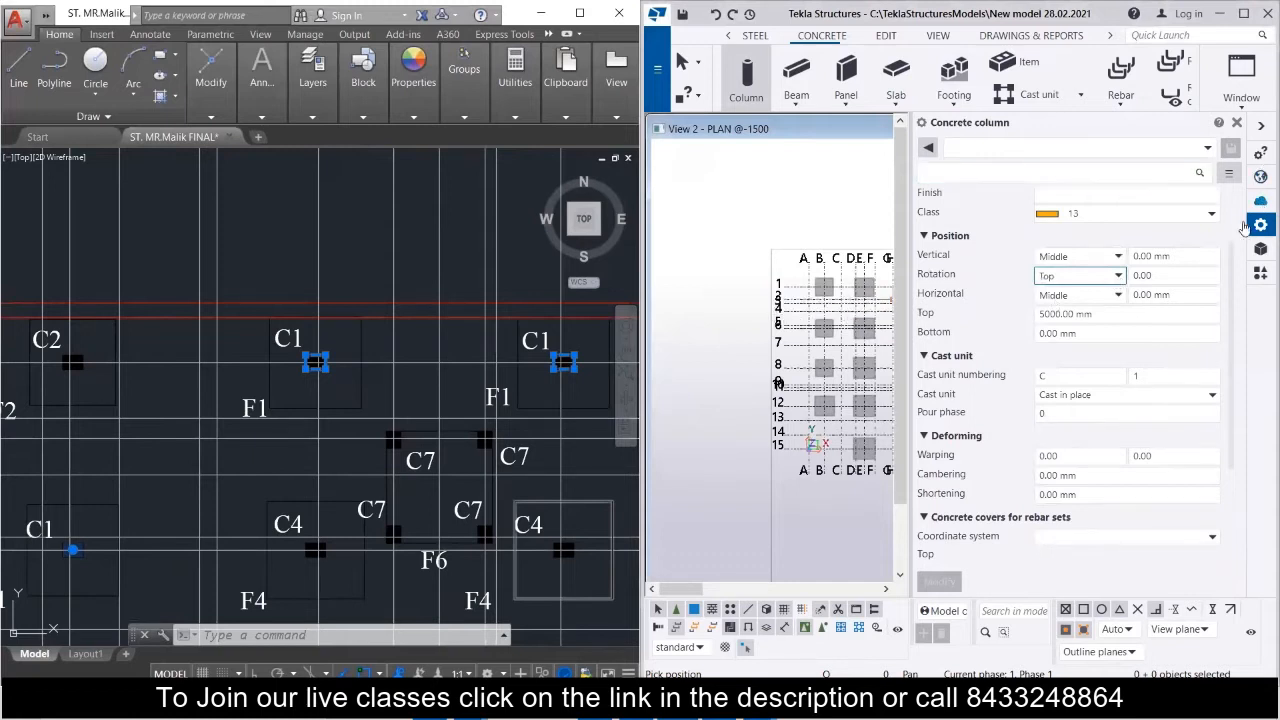
Set the concrete column's profile to 350*250.
scroll(1070, 358, up, 3)
drag(1113, 232, 972, 239)
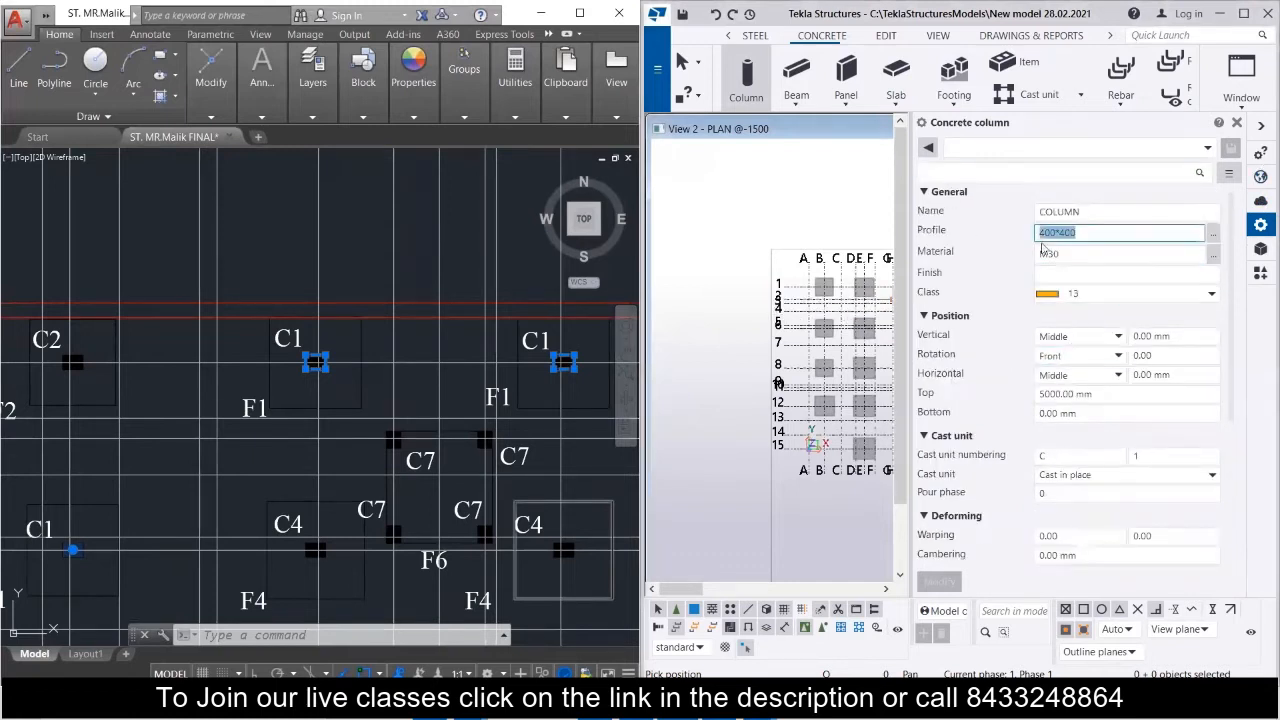
text(350)
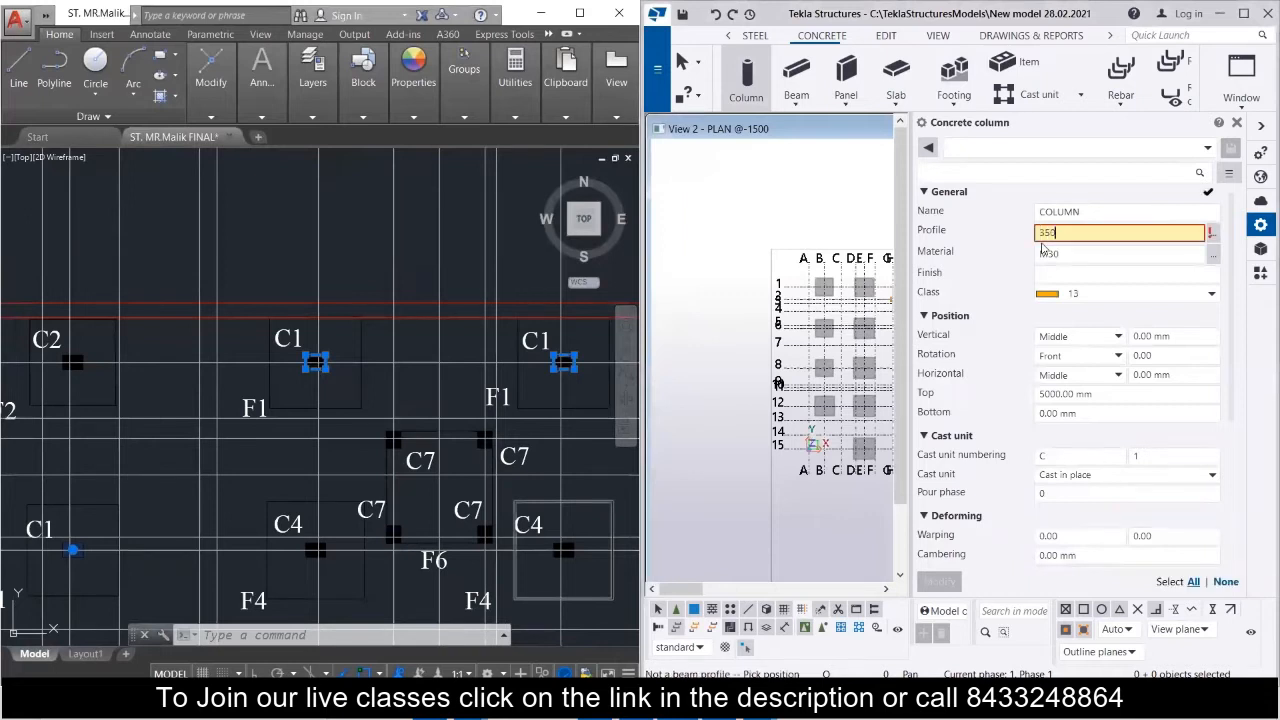
text(*)
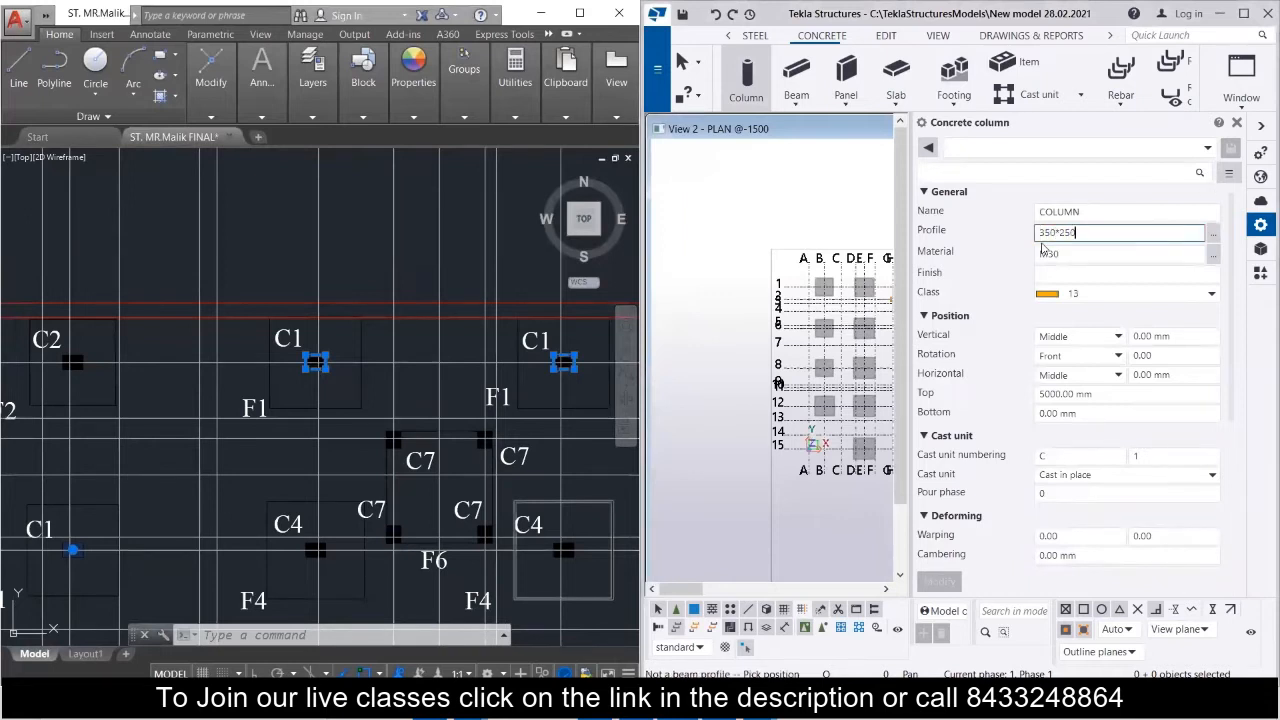
Choose the concrete grade M20 as the column's material.
click(1043, 252)
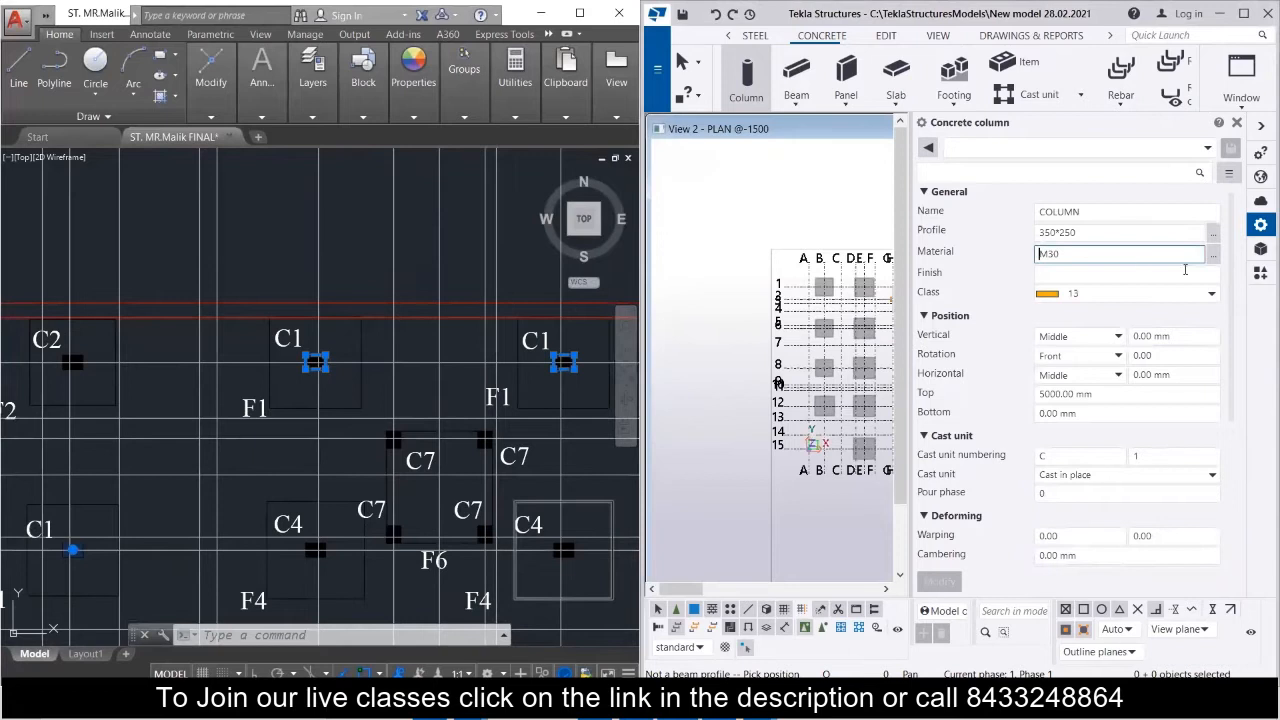
click(1213, 256)
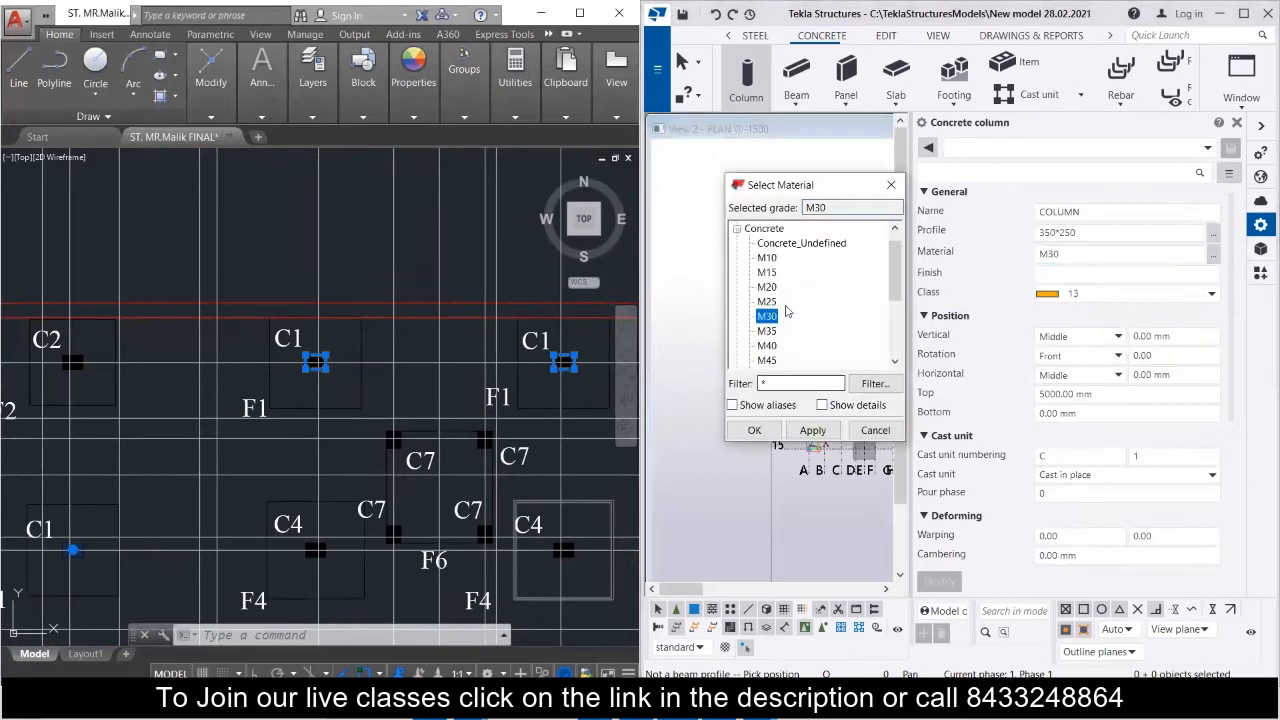
click(767, 287)
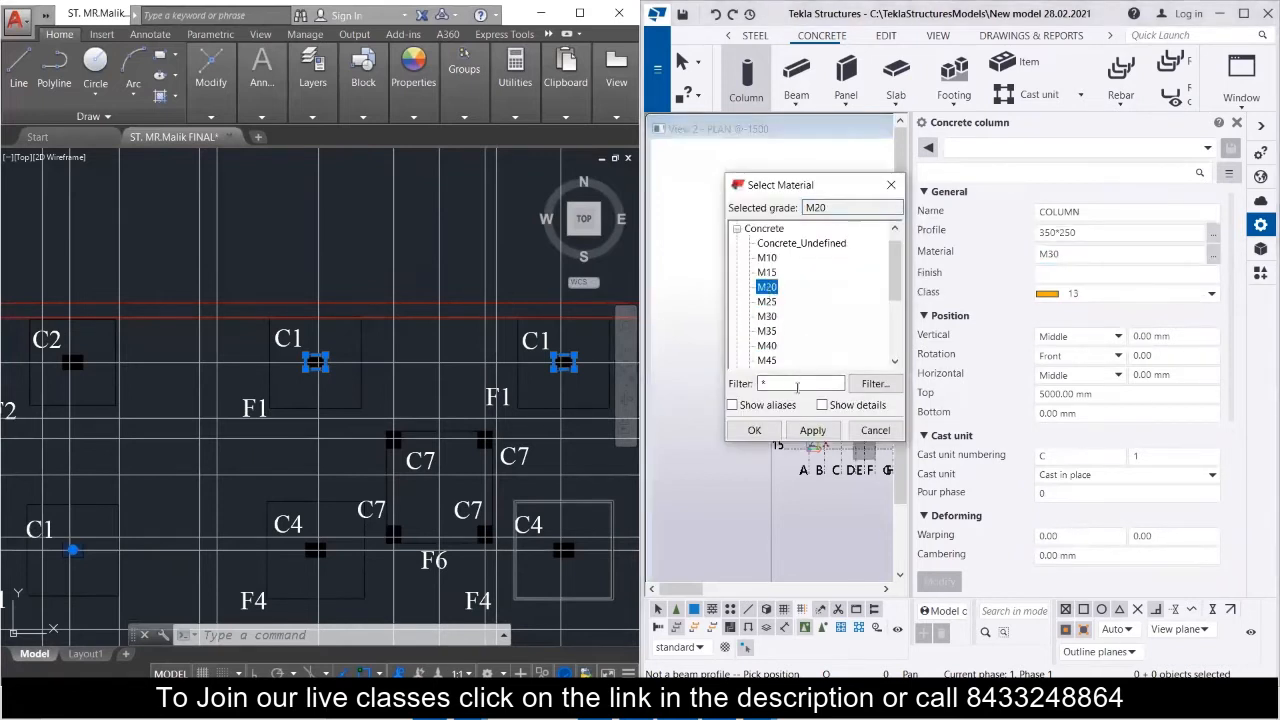
click(754, 430)
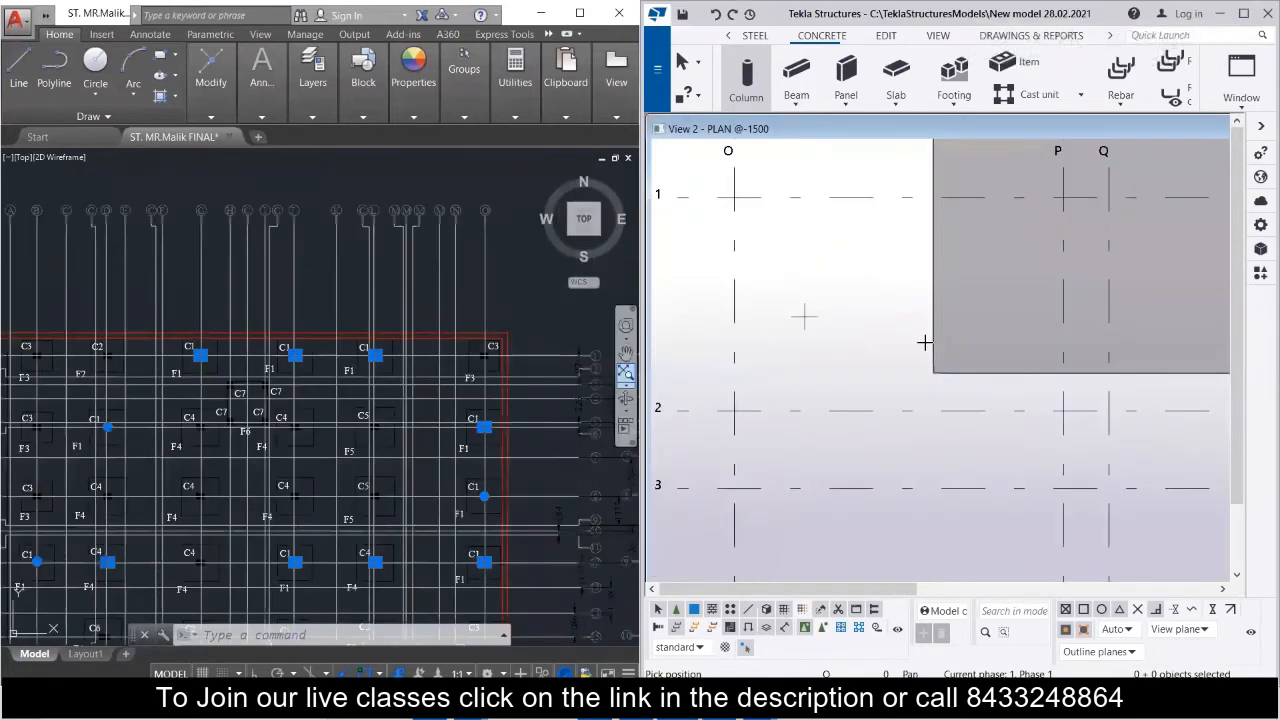
Place C1 columns at grid Q-1 and, following the AutoCAD floor layout, at E-6, W-6 and the remaining C1 positions.
click(1106, 197)
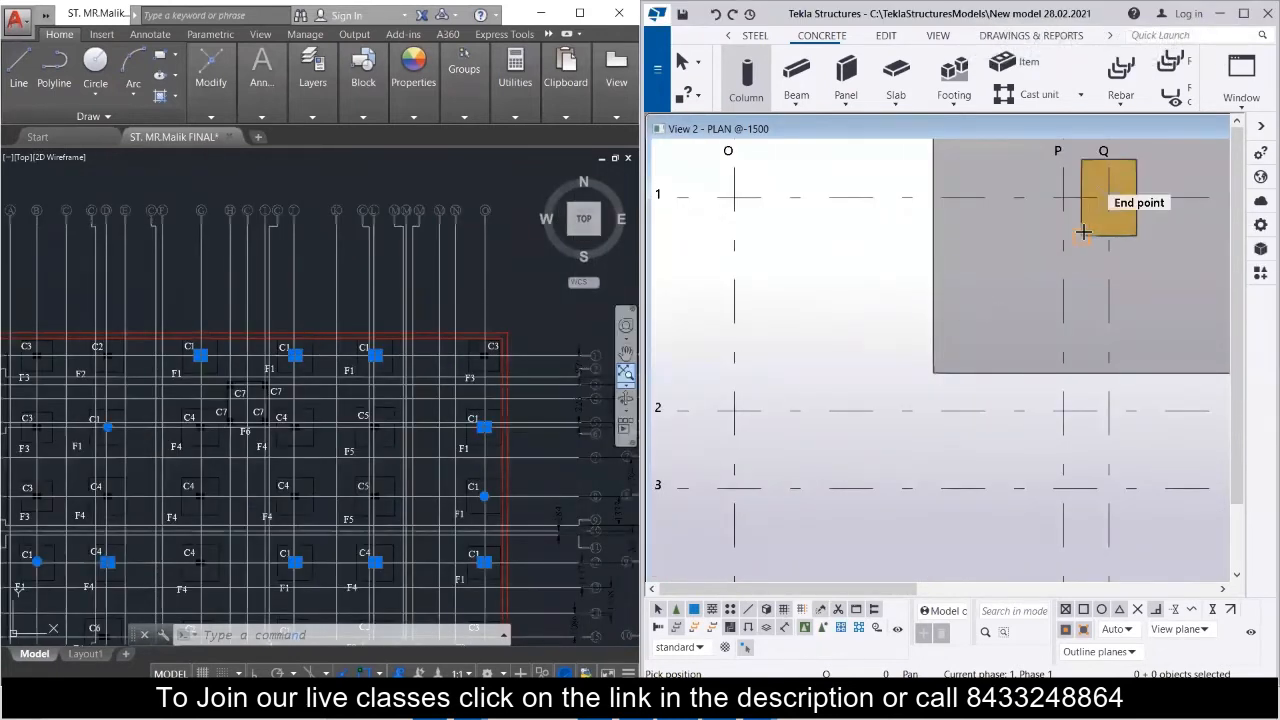
scroll(1058, 297, down, 2)
scroll(1058, 297, down, 6)
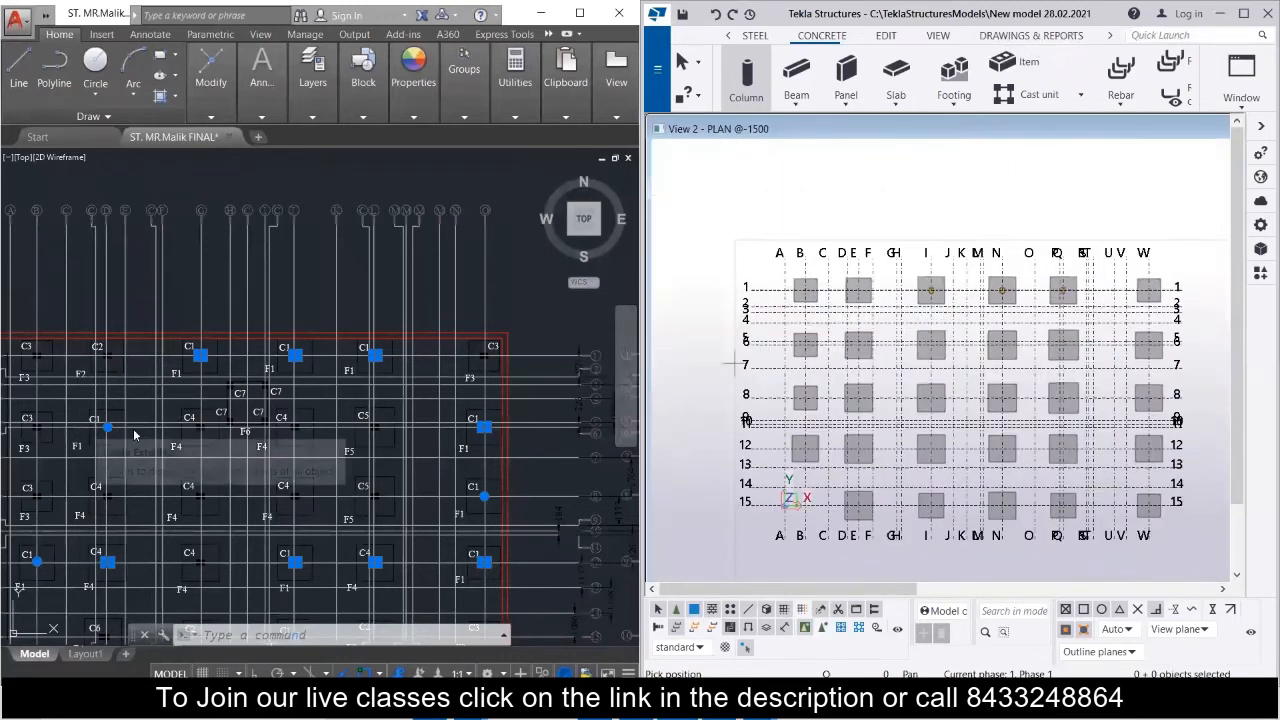
scroll(76, 450, up, 5)
scroll(76, 450, down, 3)
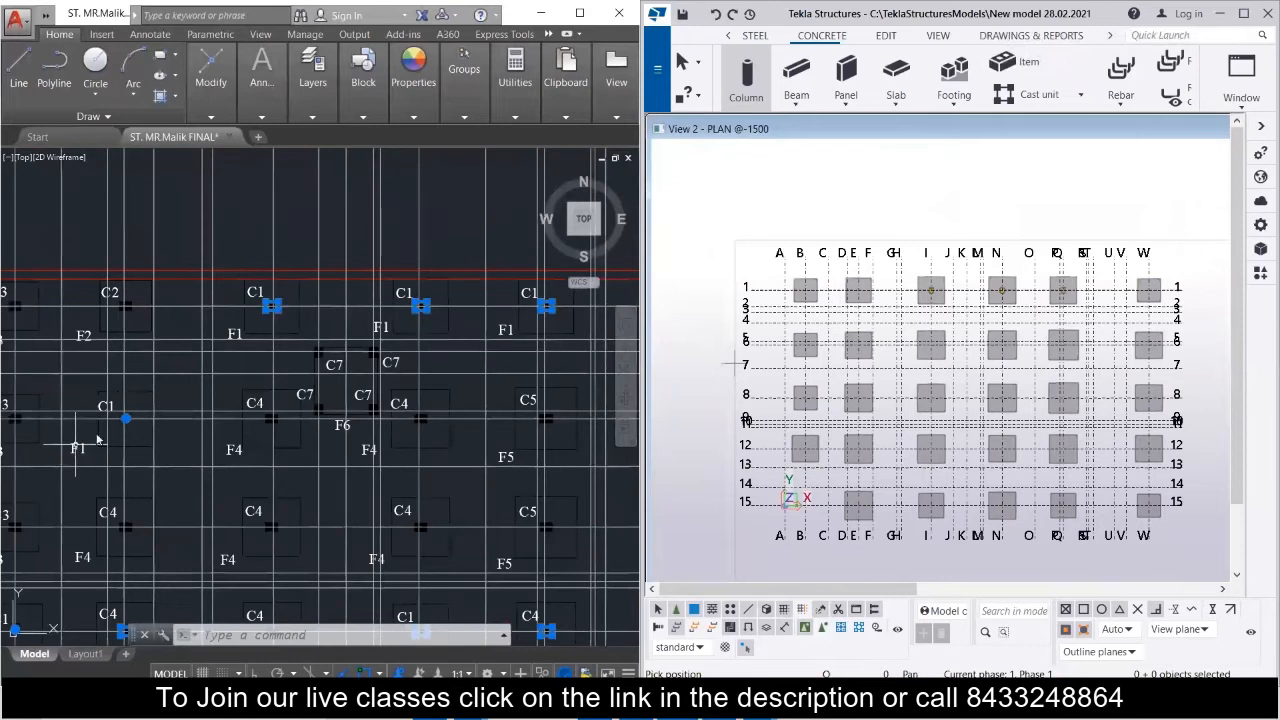
scroll(100, 440, down, 3)
scroll(240, 400, up, 5)
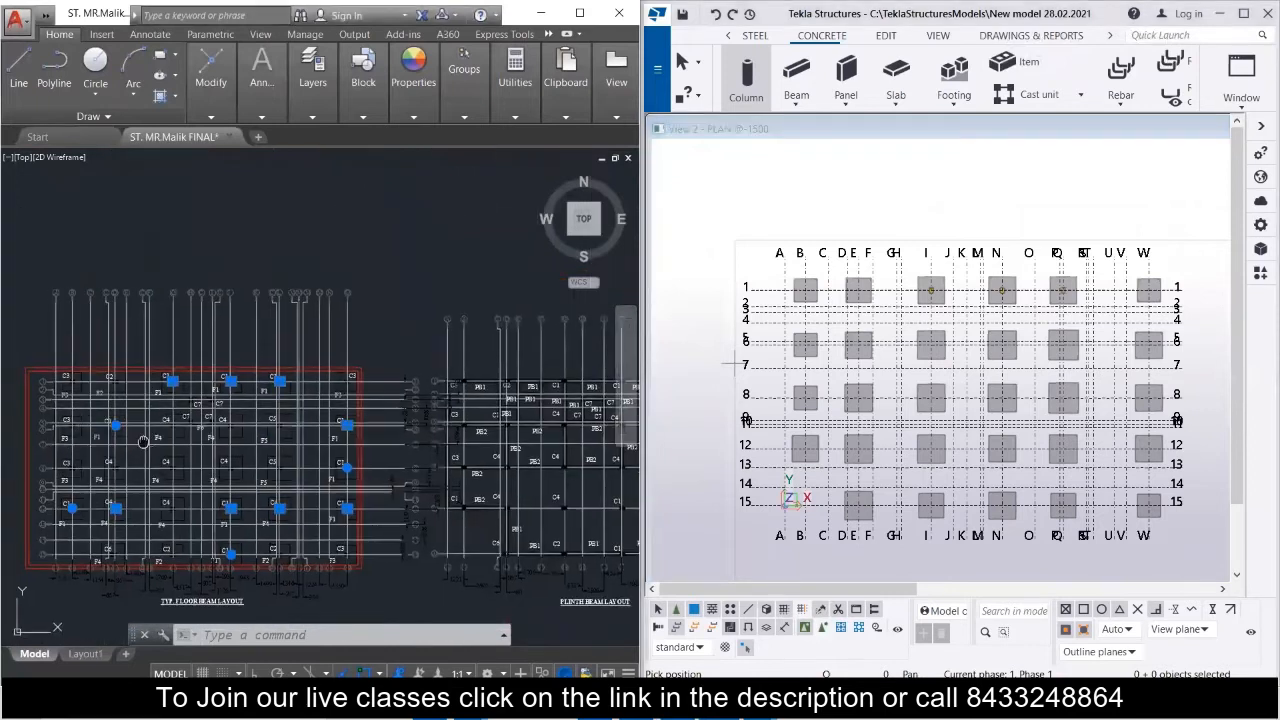
scroll(240, 400, down, 5)
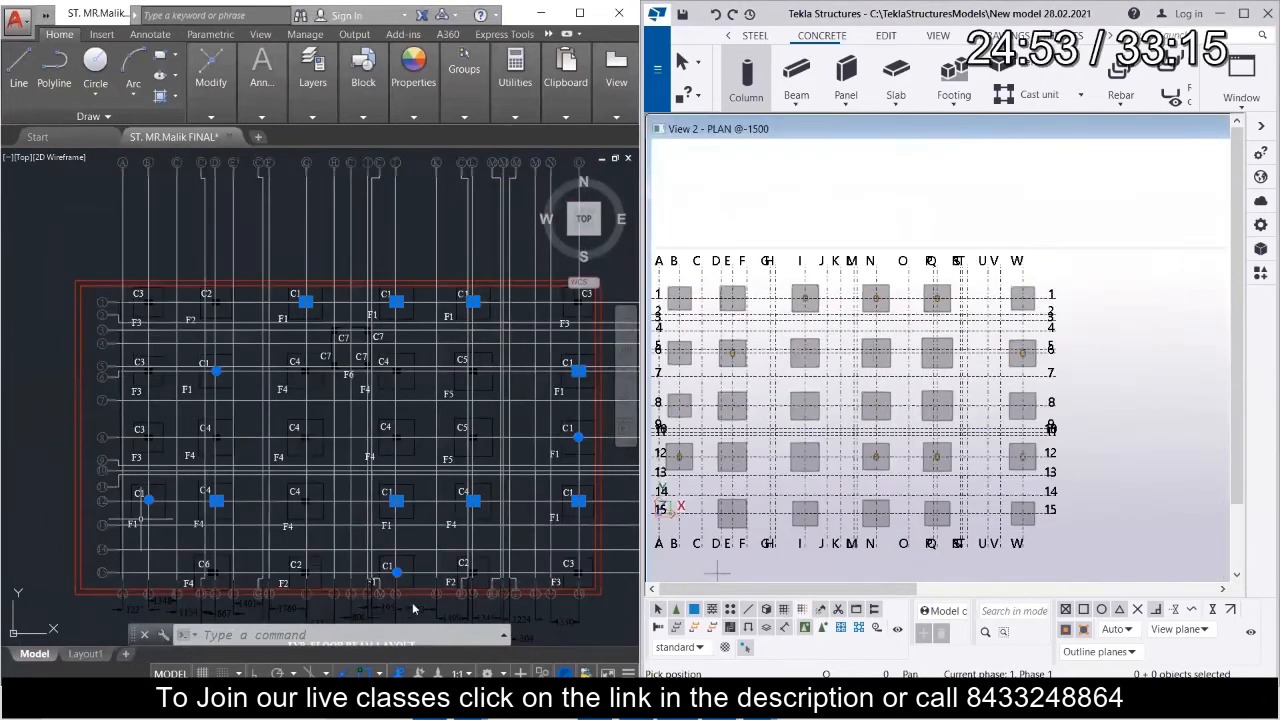
scroll(865, 415, down, 2)
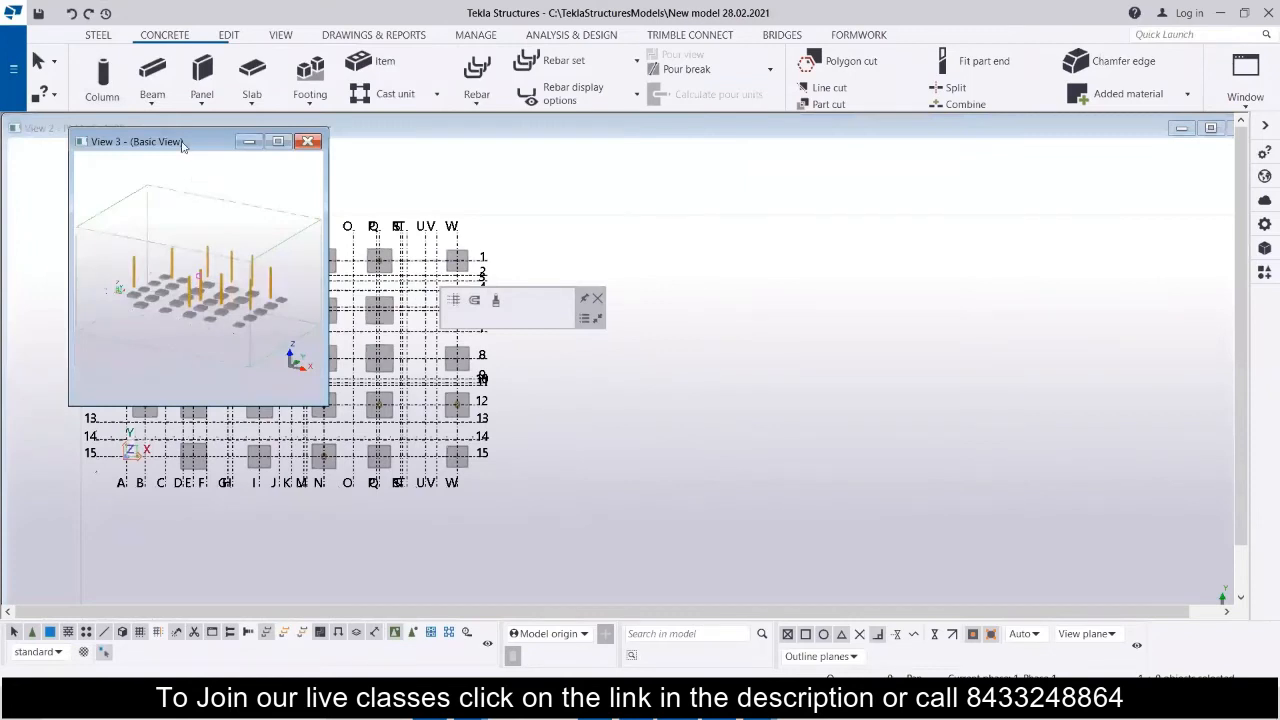
Tile the open views vertically and close View 1 - 3d, keeping the basic view and the plan.
drag(182, 146, 894, 178)
click(1245, 80)
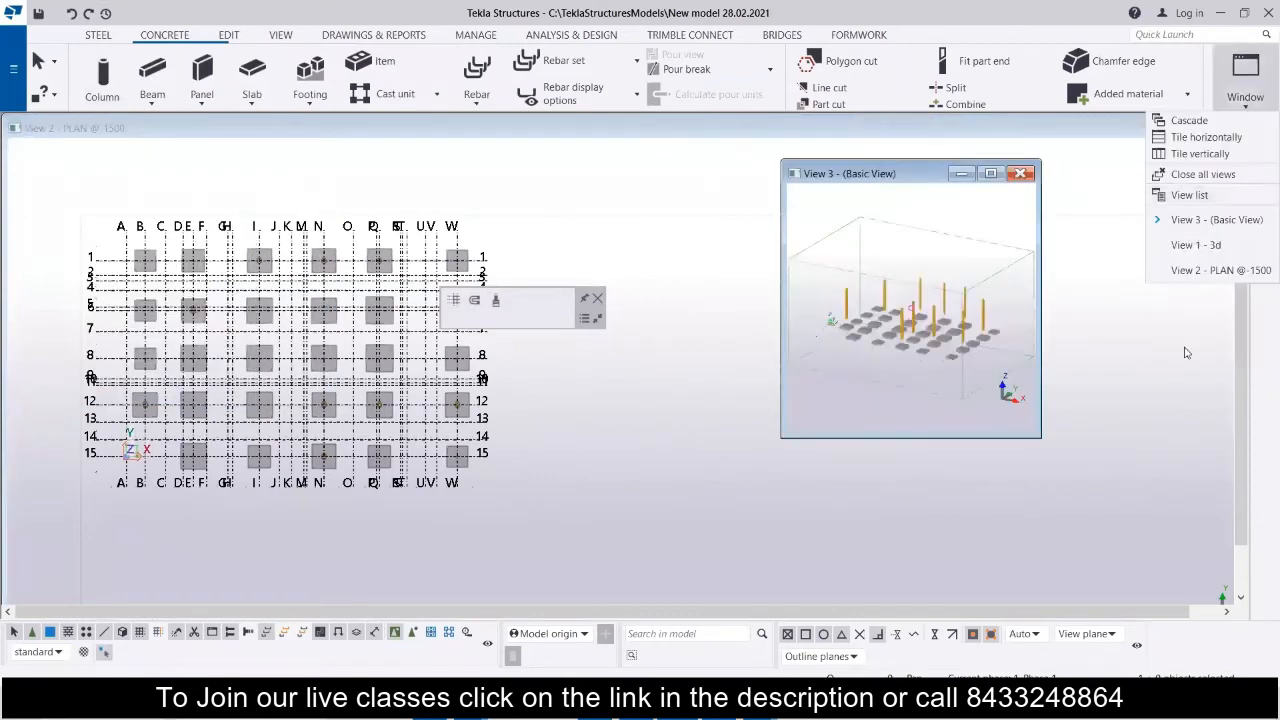
click(1200, 153)
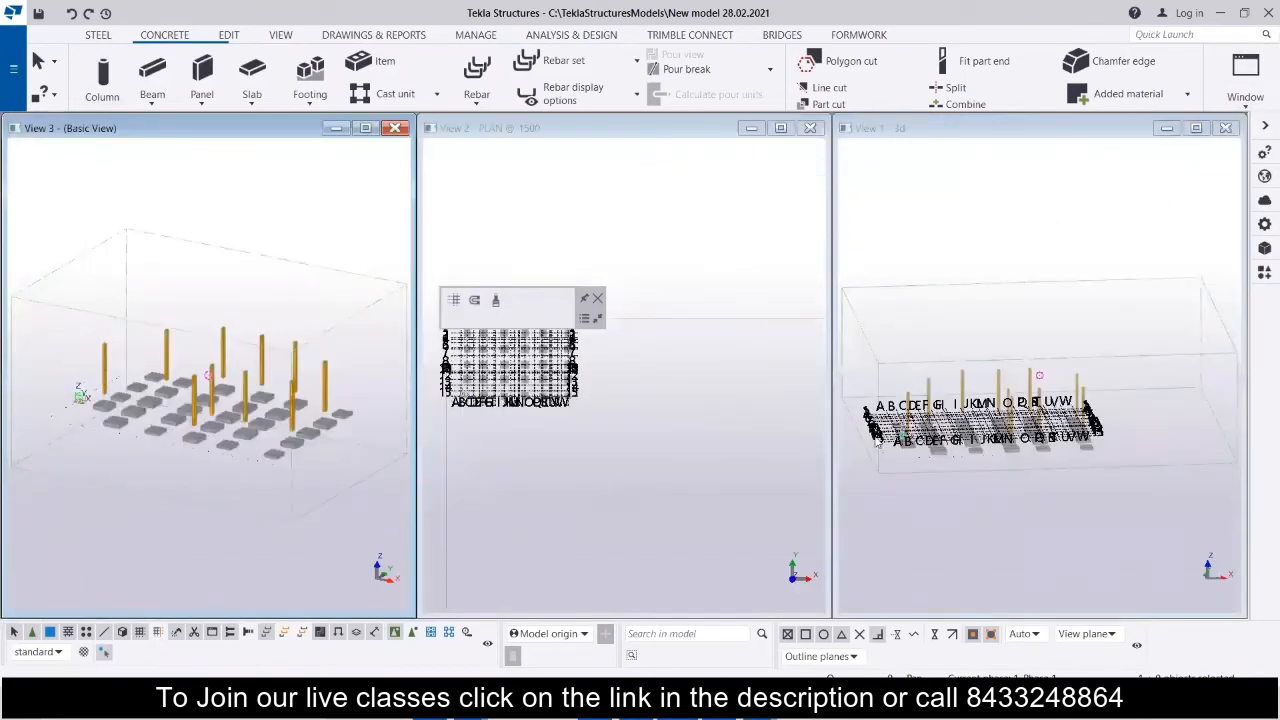
click(1032, 195)
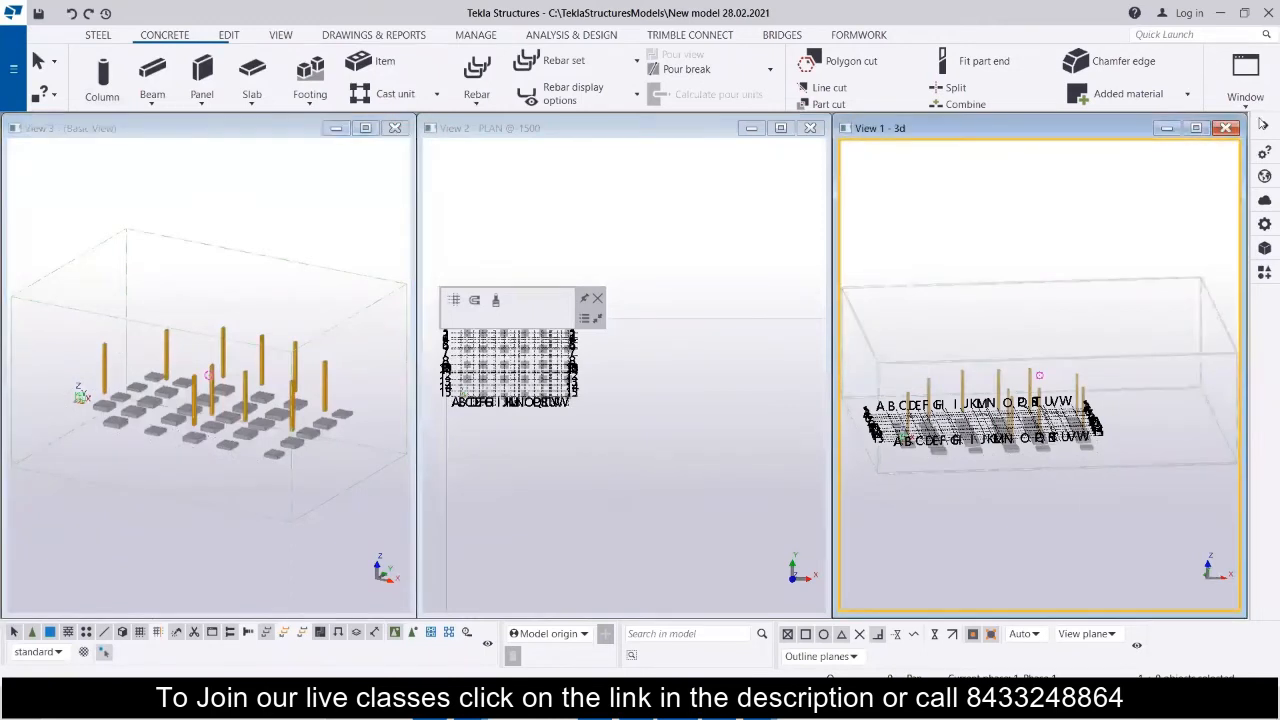
click(1227, 129)
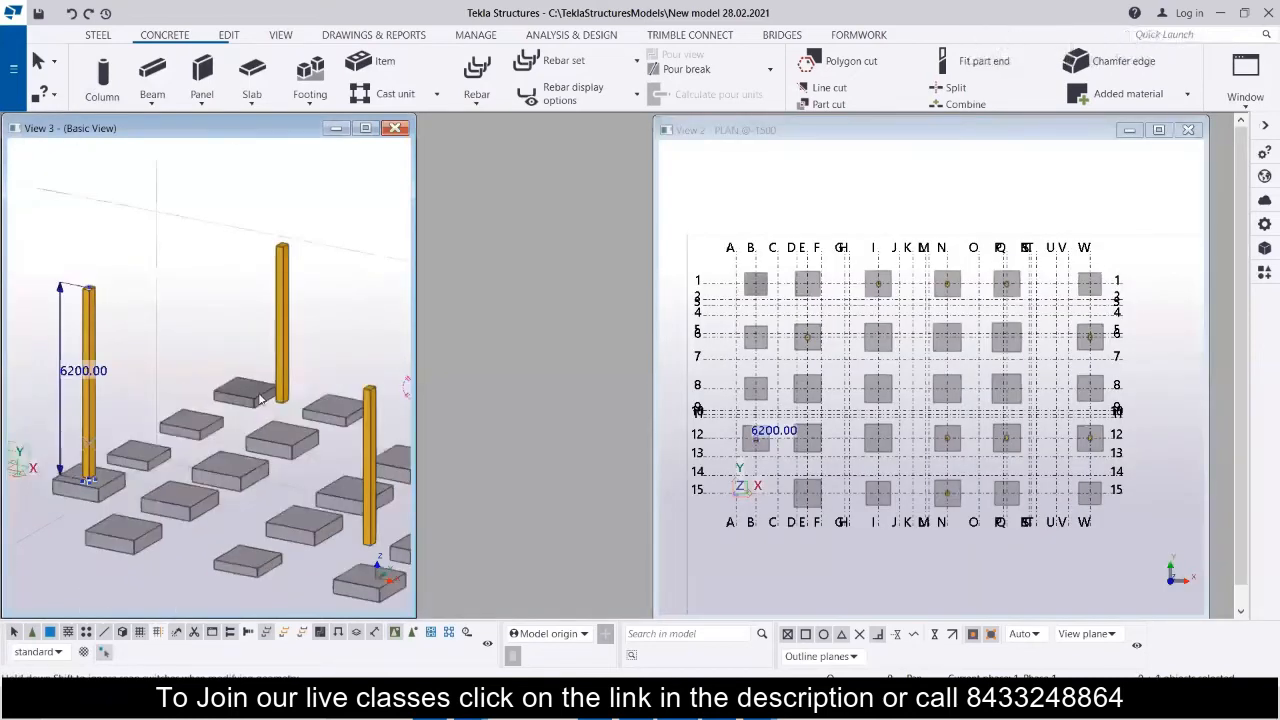
Try to stretch the base of the column at grid B-12 down to its footing in the basic view.
scroll(290, 417, up, 6)
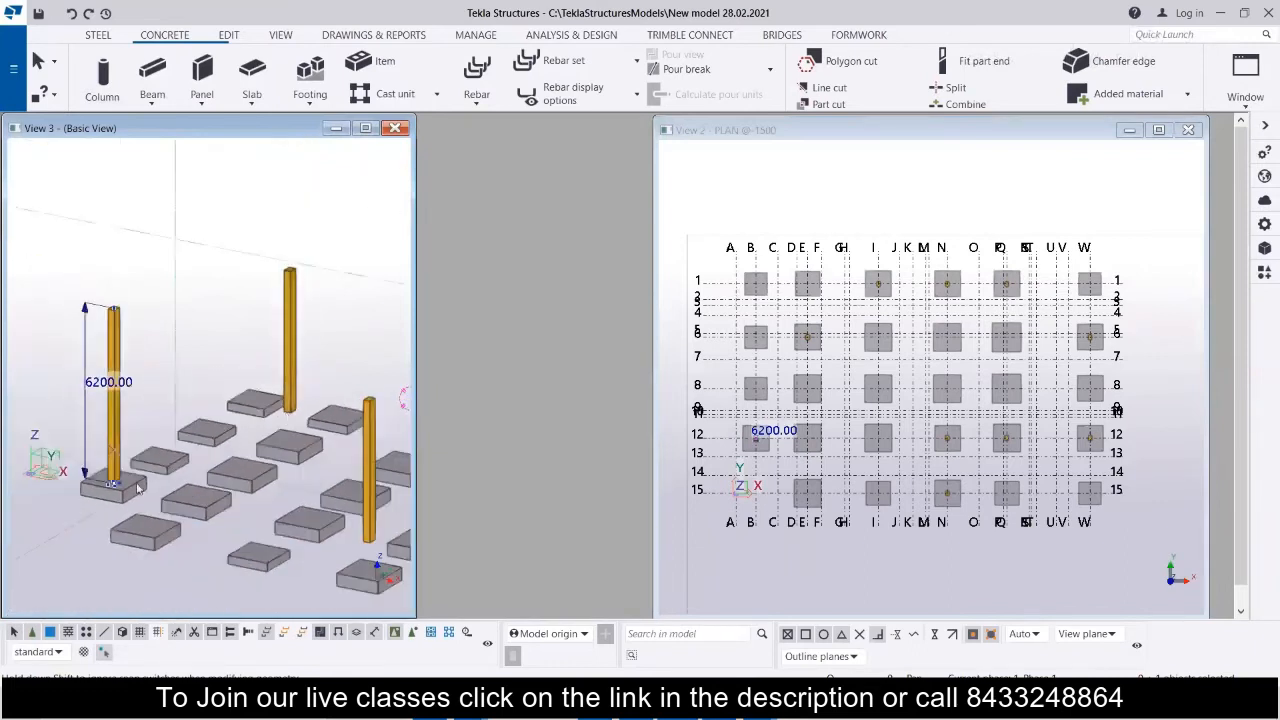
scroll(108, 490, up, 5)
scroll(108, 489, up, 5)
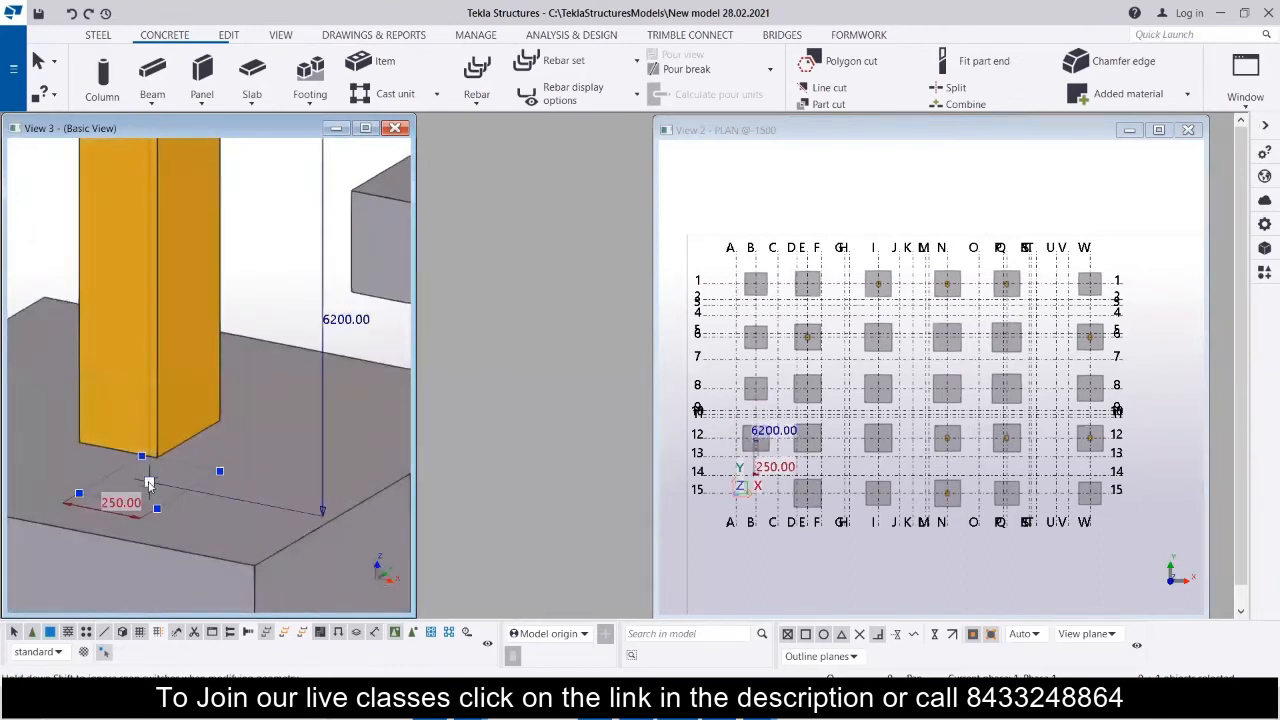
drag(149, 484, 151, 535)
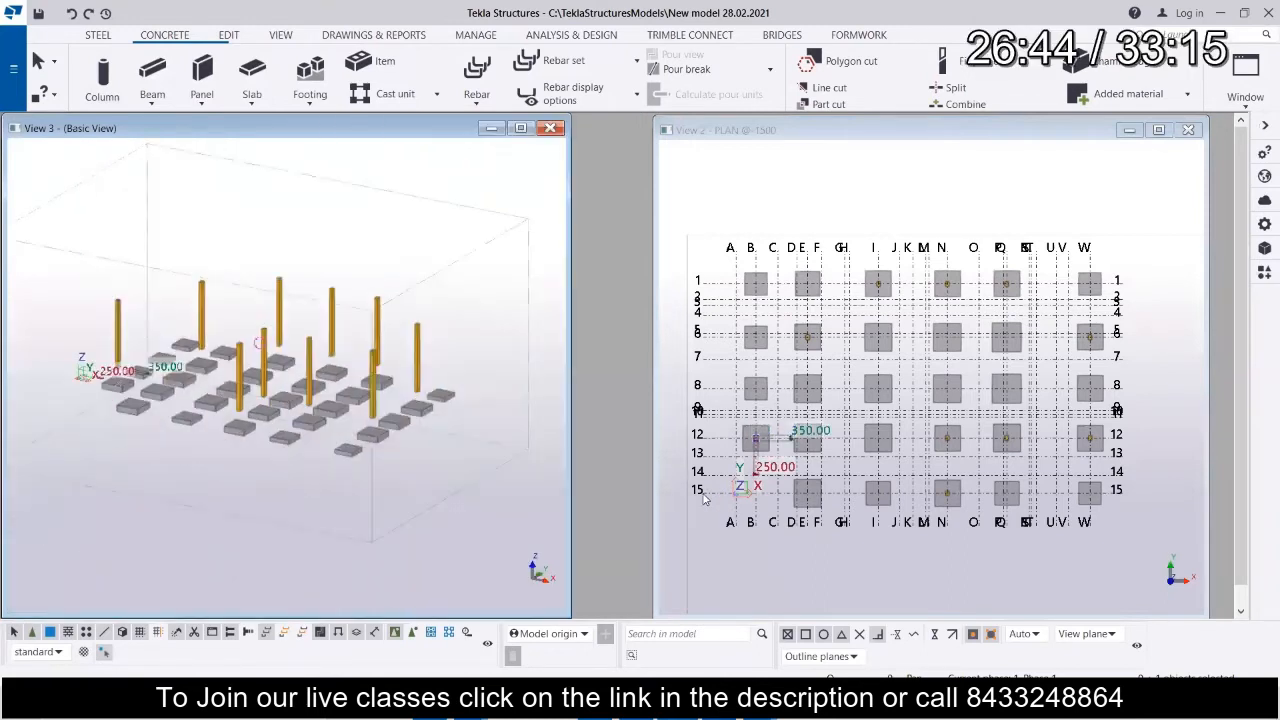
Look up the grid's Z levels, then set the top level of all placed C1 columns to 6707 mm.
click(716, 497)
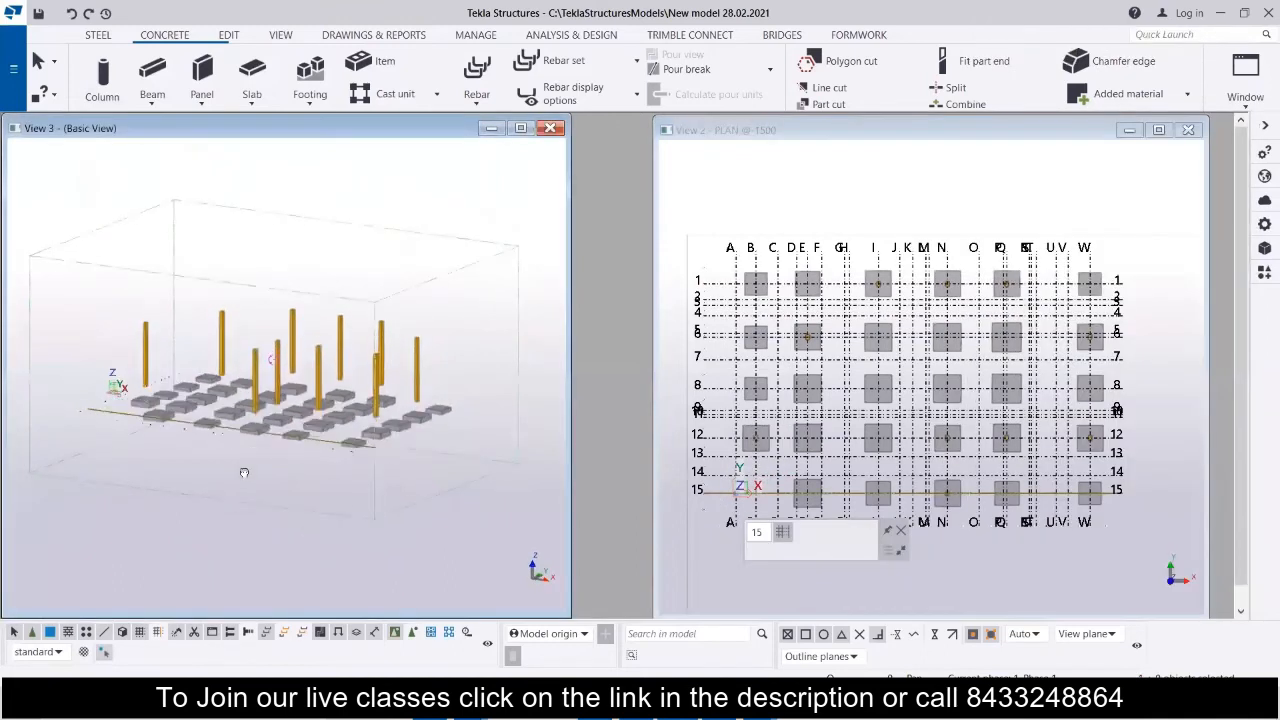
ctrl+middle_drag(243, 471, 257, 450)
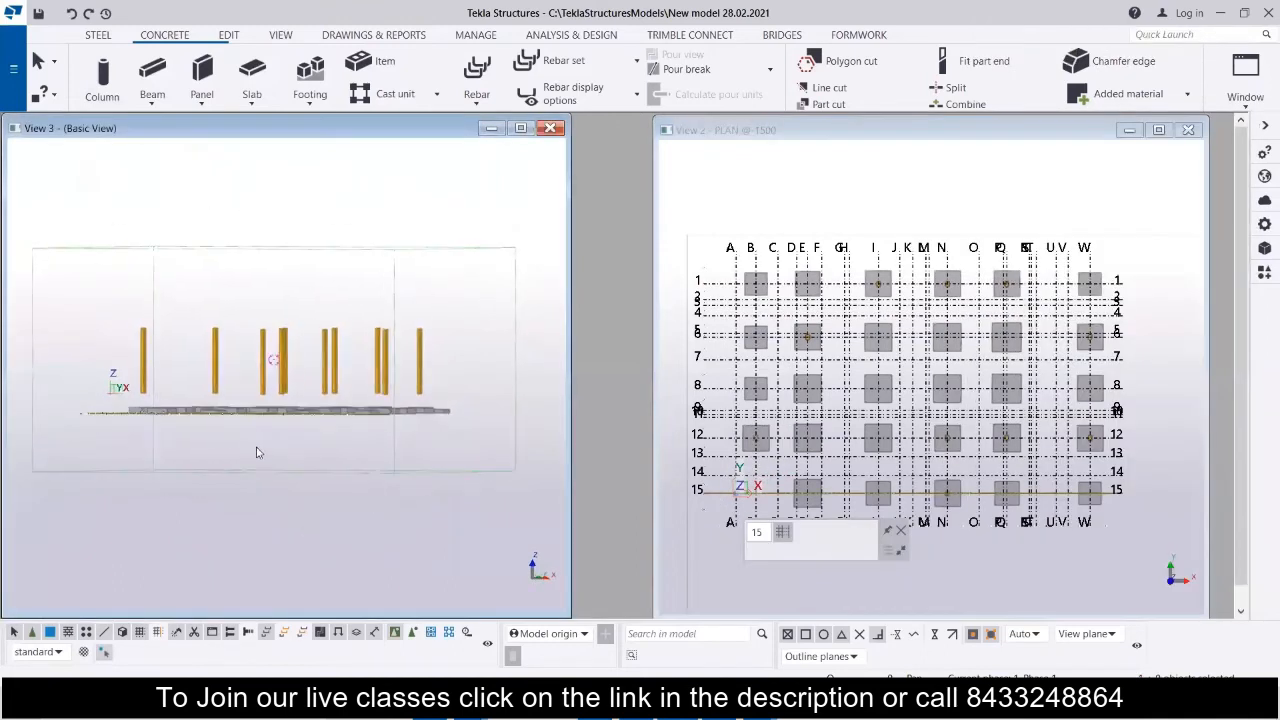
drag(115, 311, 462, 380)
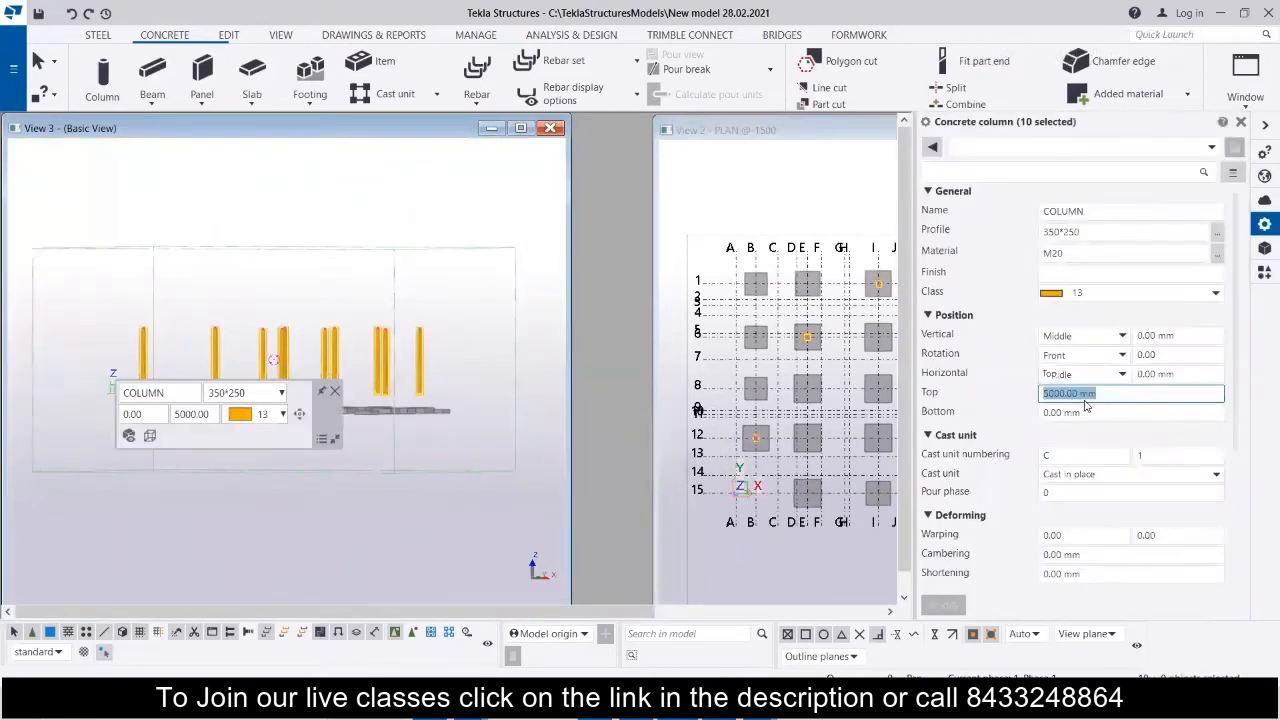
text(6707)
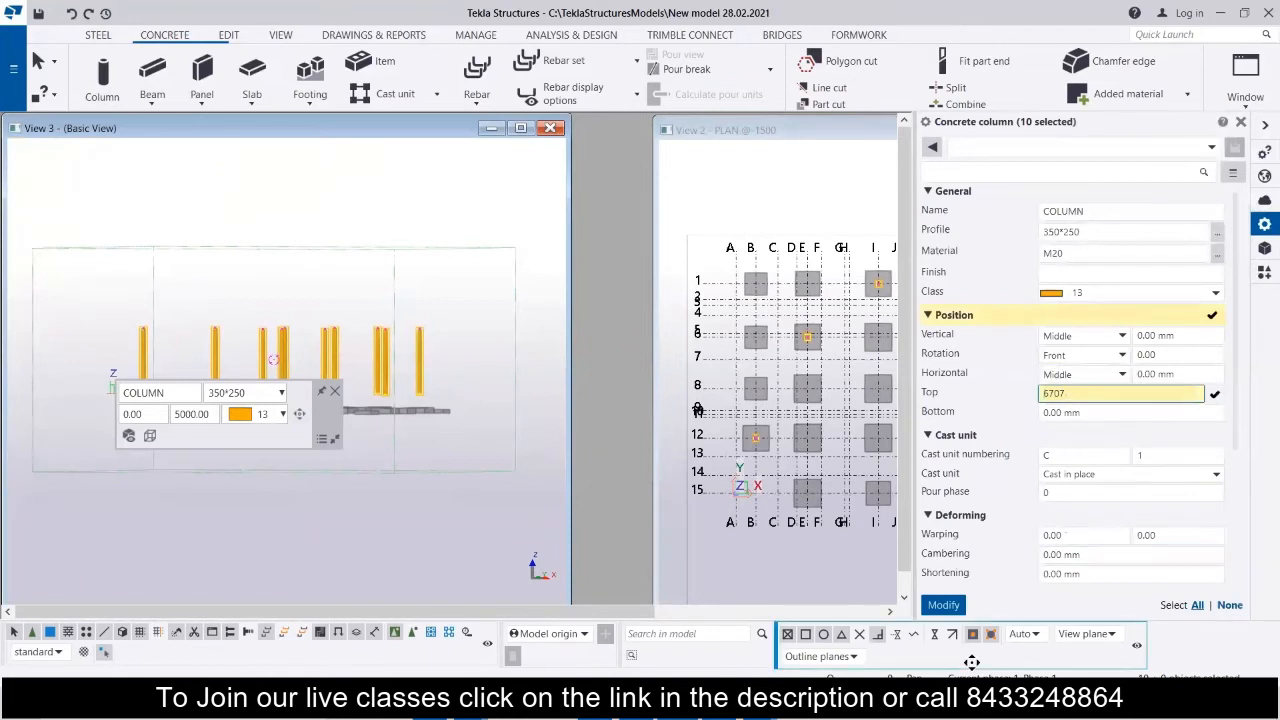
click(956, 608)
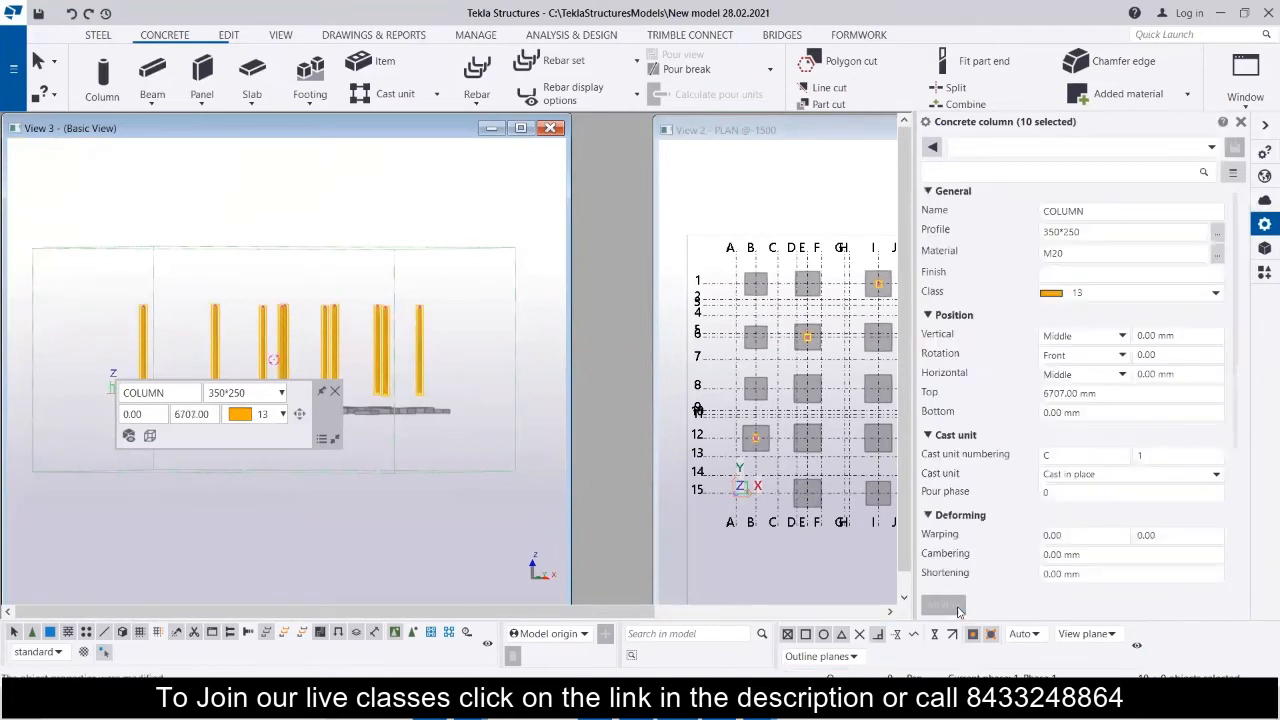
Set the bottom level of the selected C1 columns to -1200 mm and check how their bases meet the footings.
click(1100, 413)
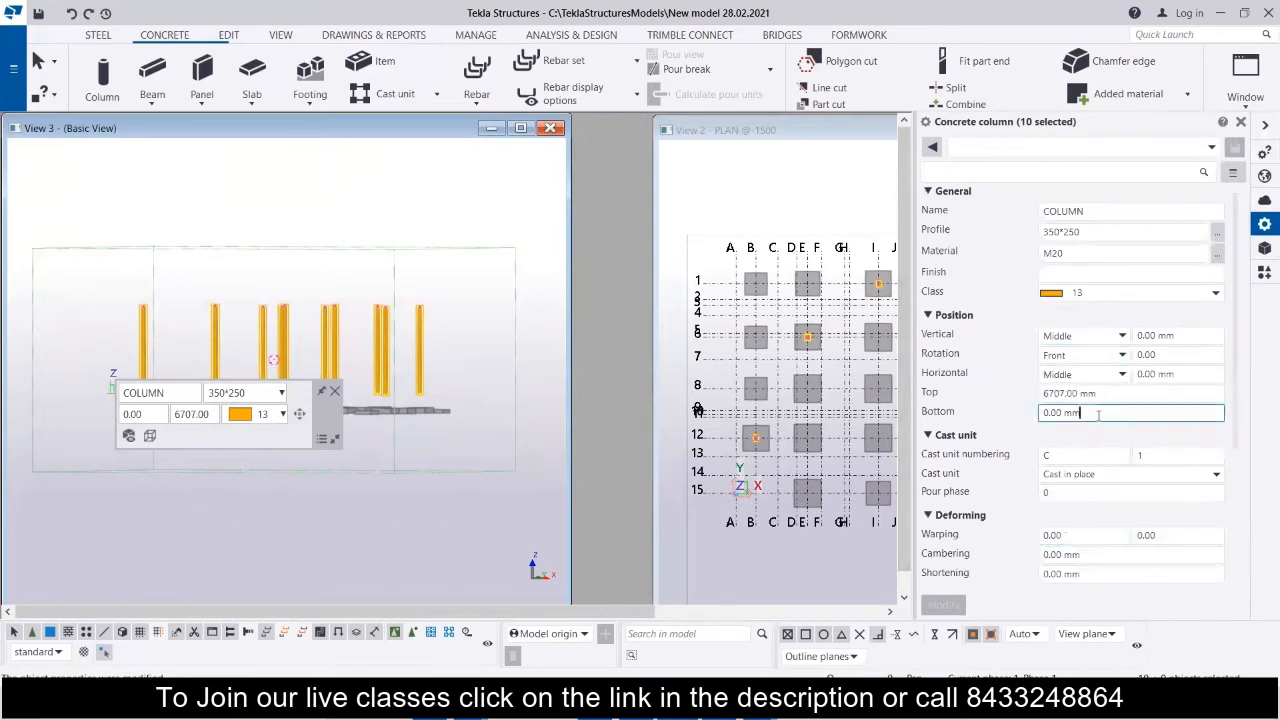
drag(1098, 413, 1006, 422)
text(-1200)
key(Return)
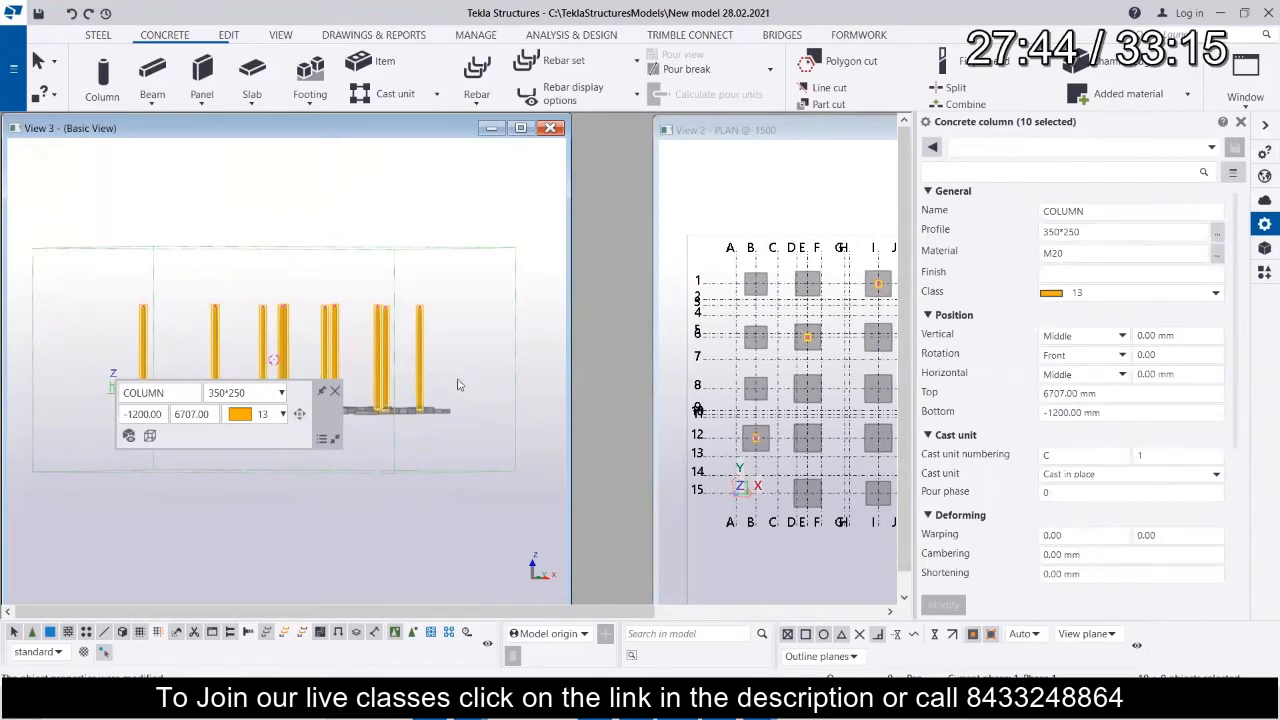
click(335, 396)
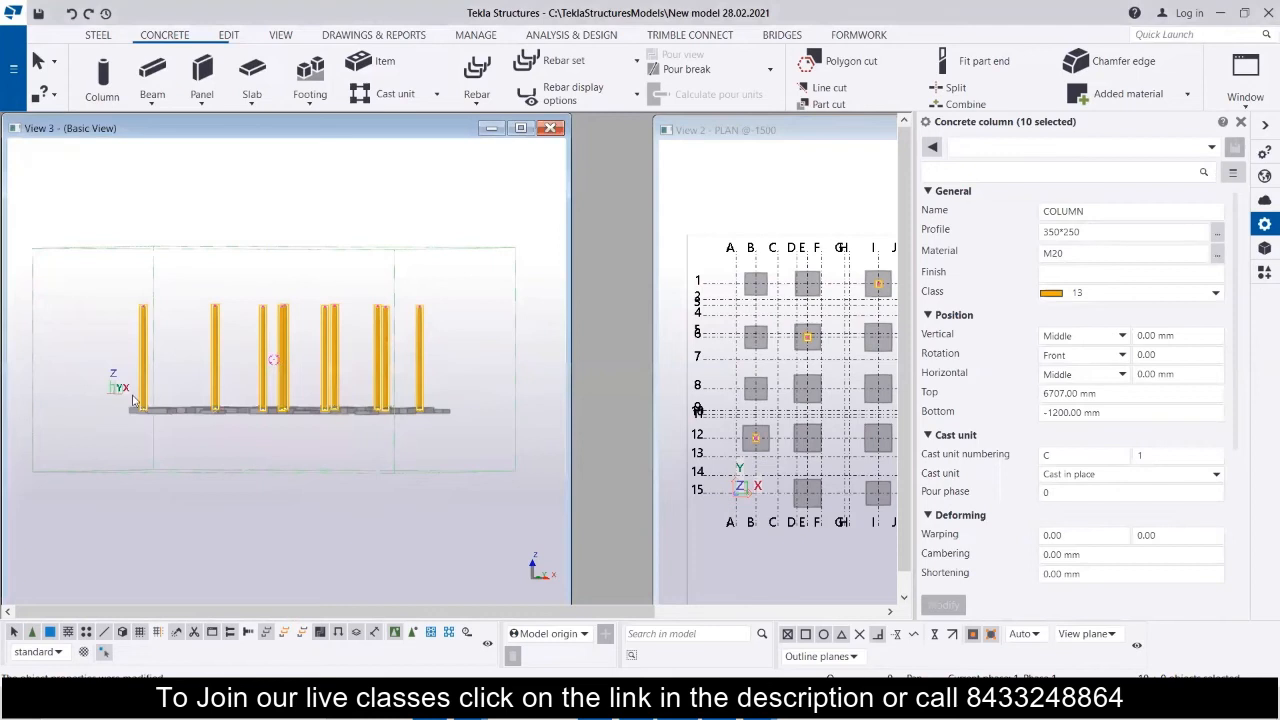
scroll(158, 420, up, 5)
scroll(158, 432, down, 5)
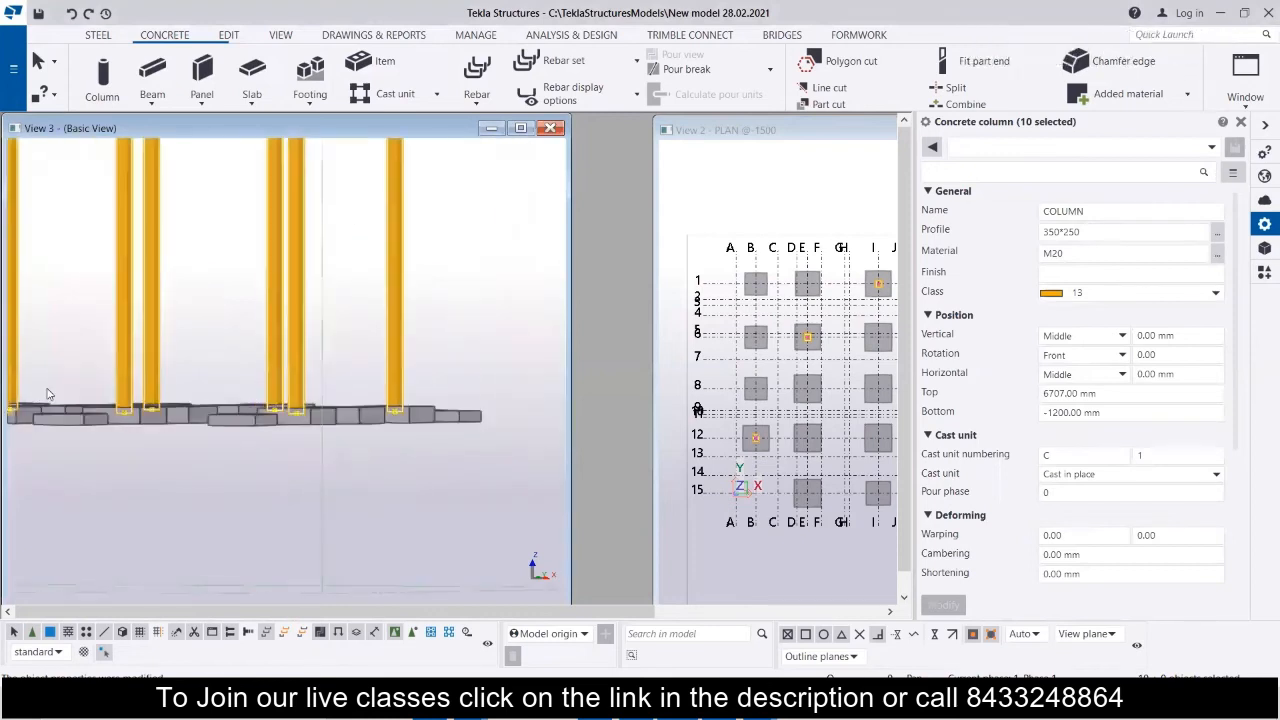
ctrl+middle_drag(46, 394, 292, 387)
middle_drag(116, 400, 197, 441)
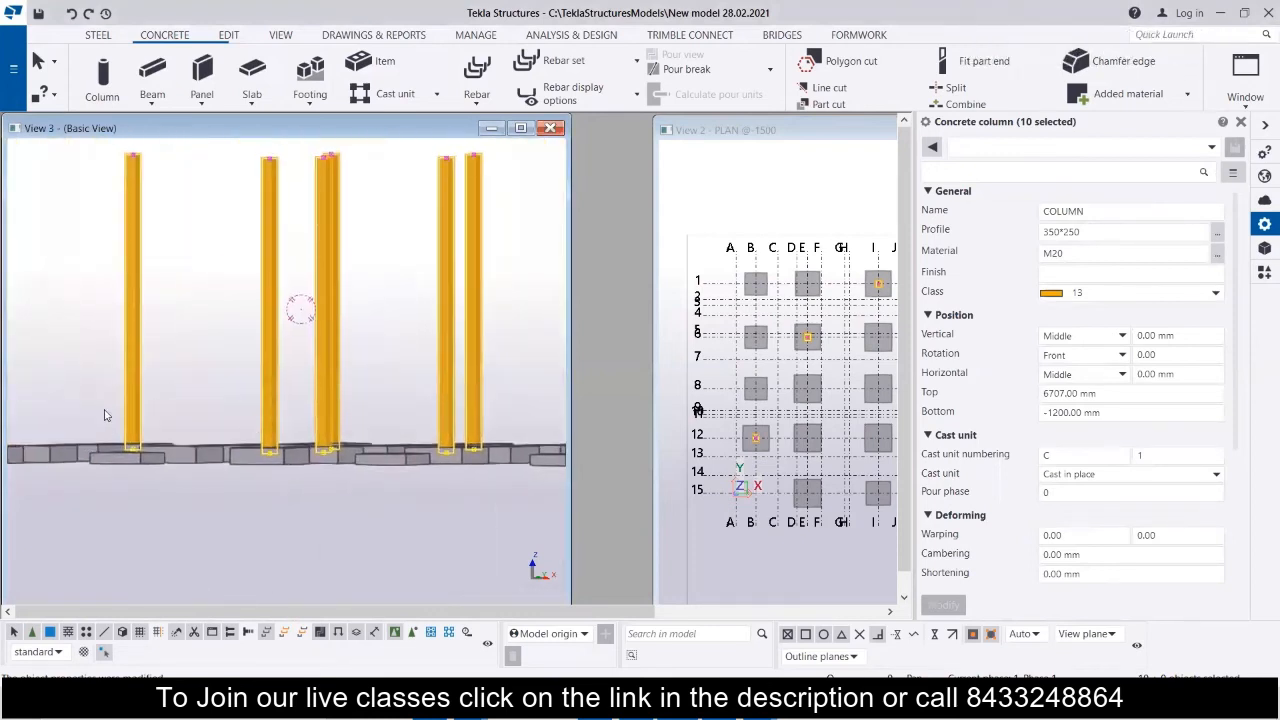
Set the bottom level of the ten selected C1 columns to -1050 mm and inspect how their bases sit on the footings.
scroll(171, 434, up, 6)
scroll(225, 470, down, 7)
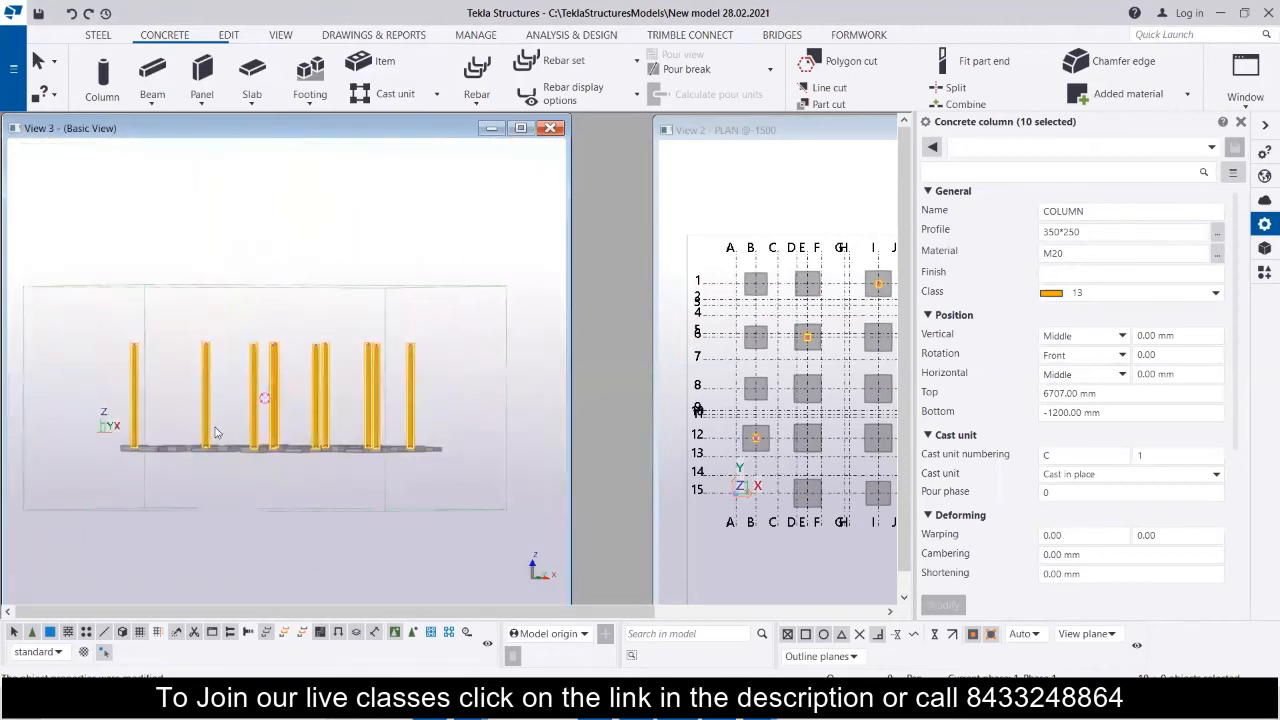
ctrl+middle_drag(240, 401, 235, 442)
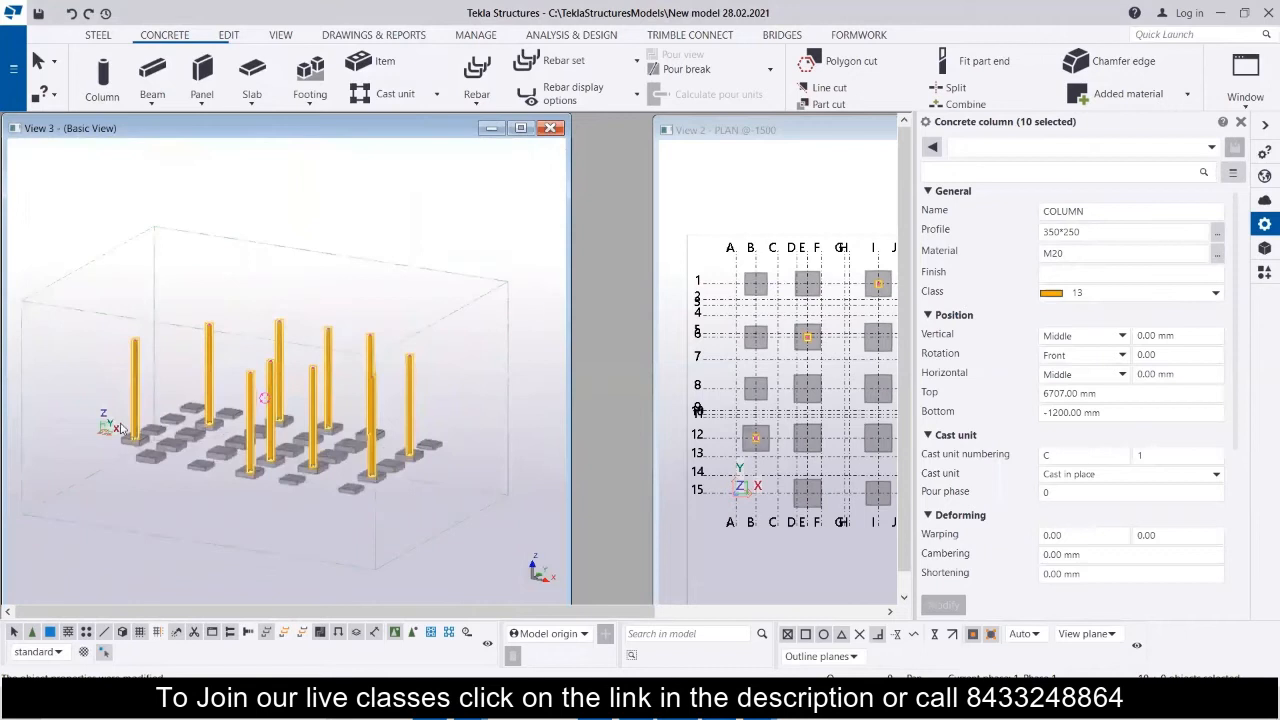
scroll(129, 447, up, 5)
scroll(129, 447, up, 3)
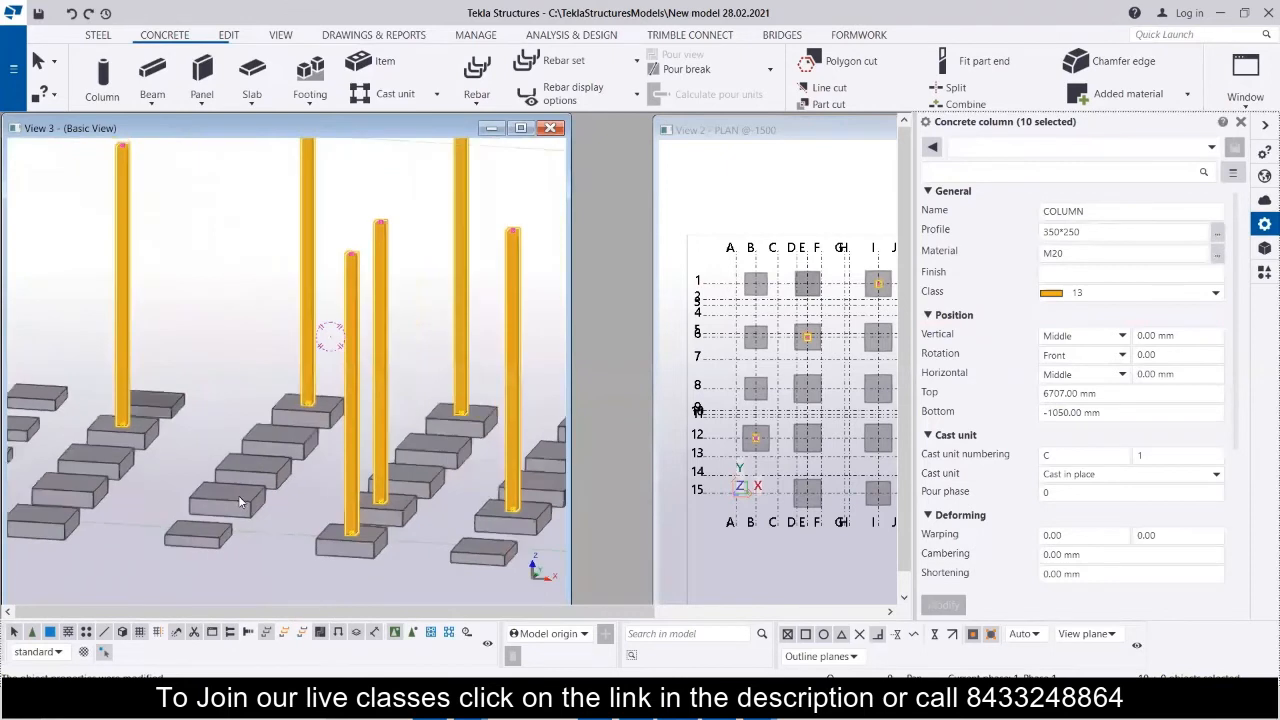
middle_drag(394, 552, 156, 485)
scroll(409, 473, up, 5)
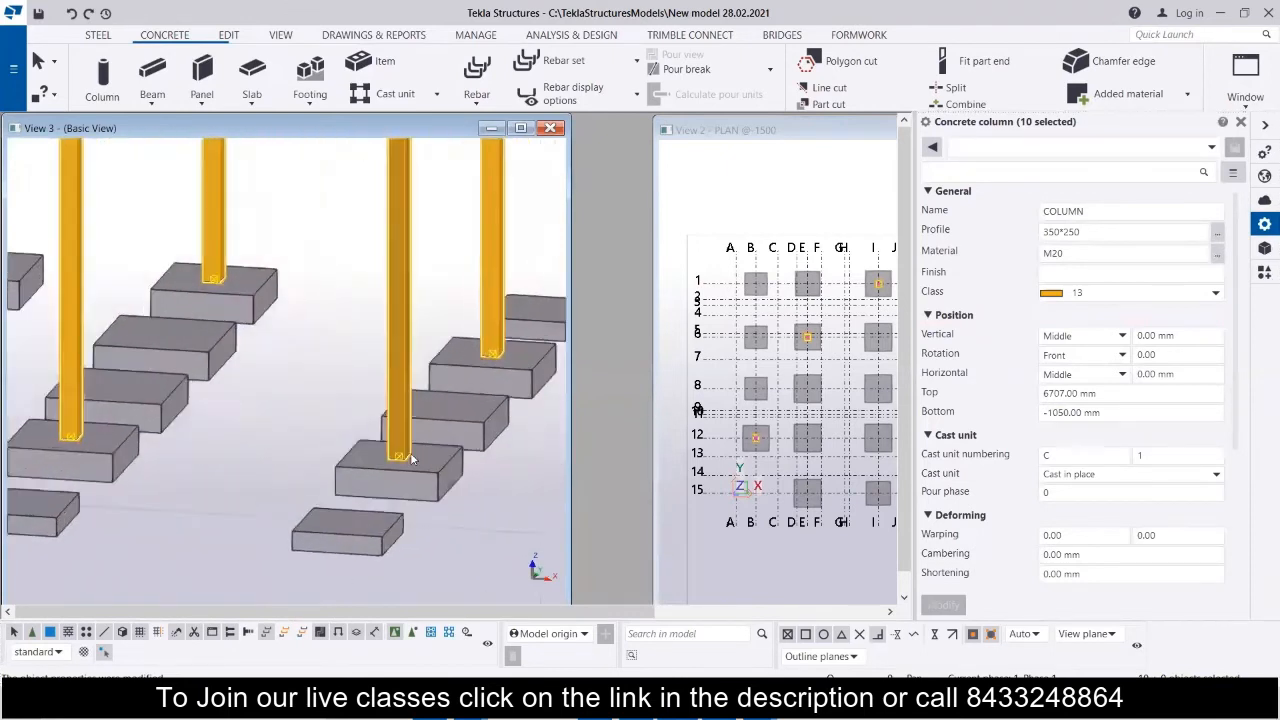
scroll(406, 462, down, 5)
scroll(318, 481, down, 6)
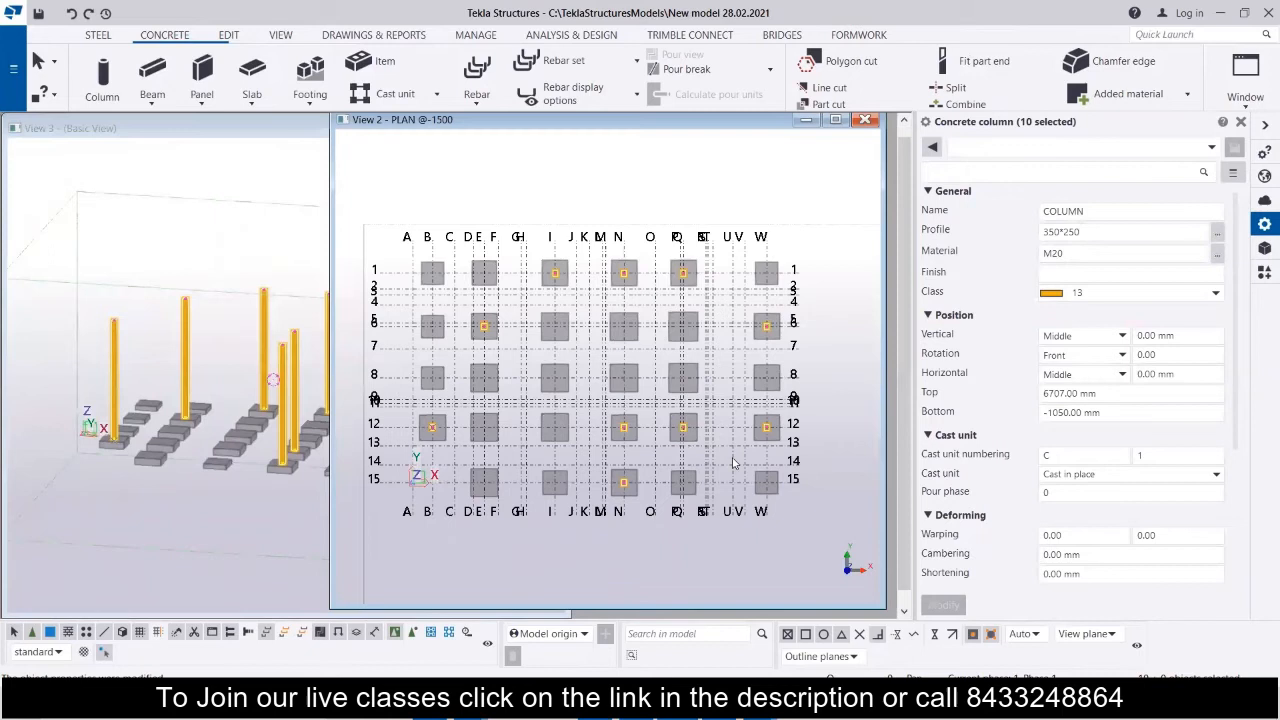
Try a 90° rotation on the single column at grid E-6 in the plan, and undo it.
scroll(520, 332, up, 6)
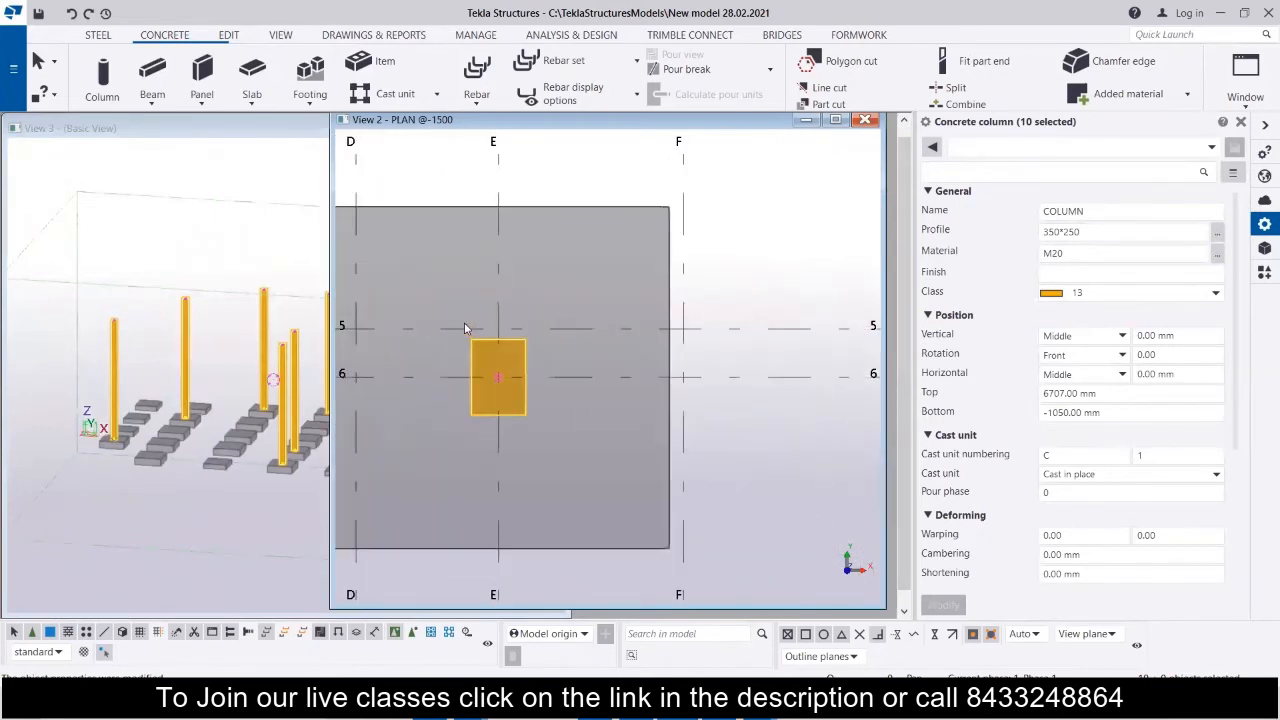
click(513, 358)
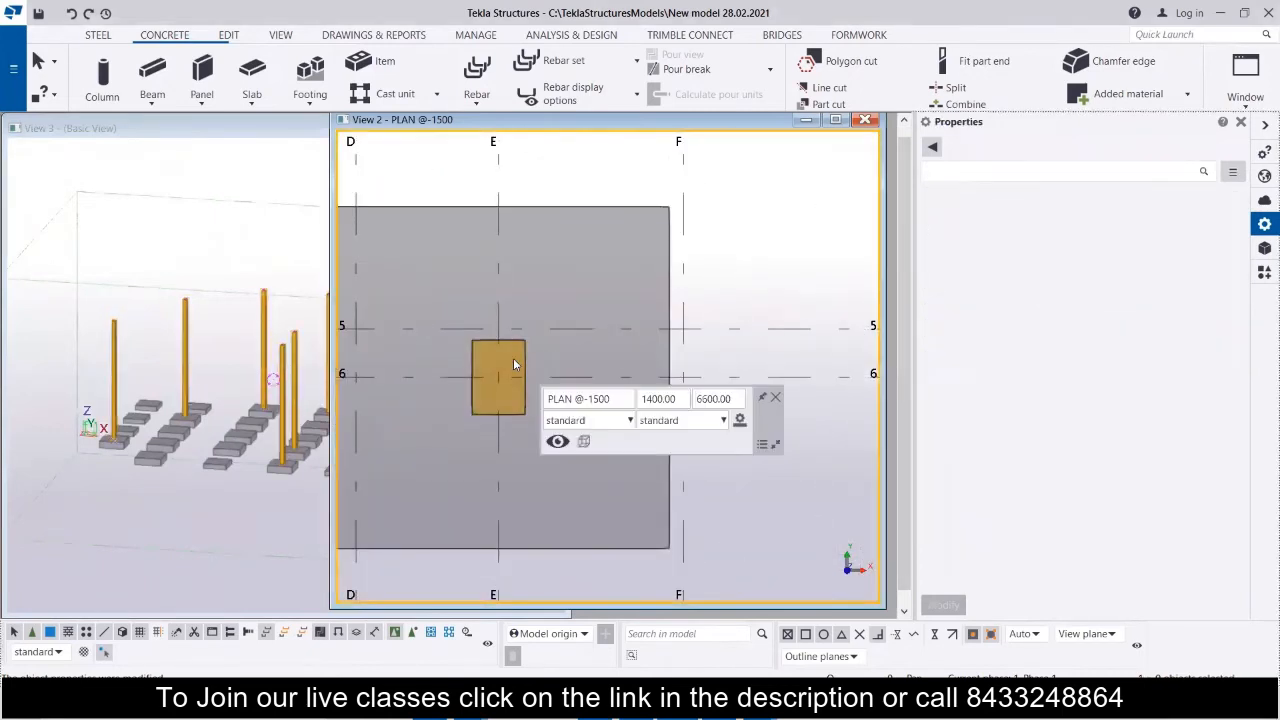
click(513, 419)
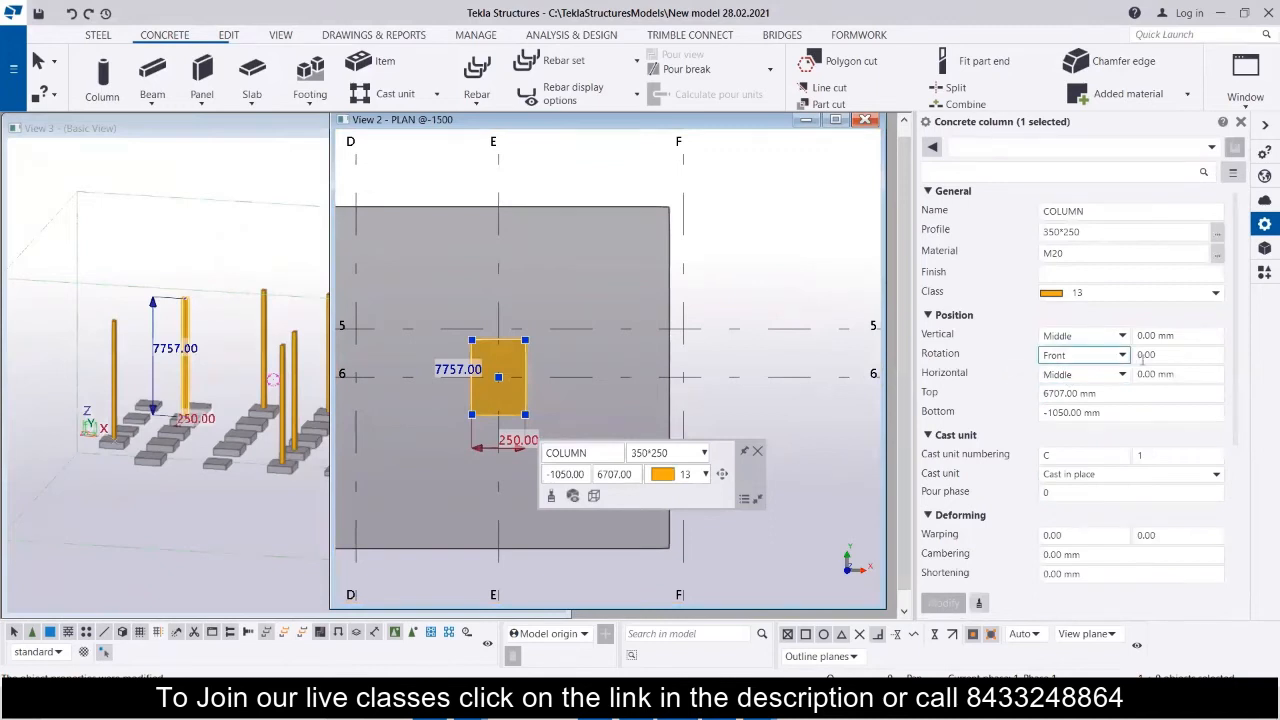
click(1165, 355)
text(9)
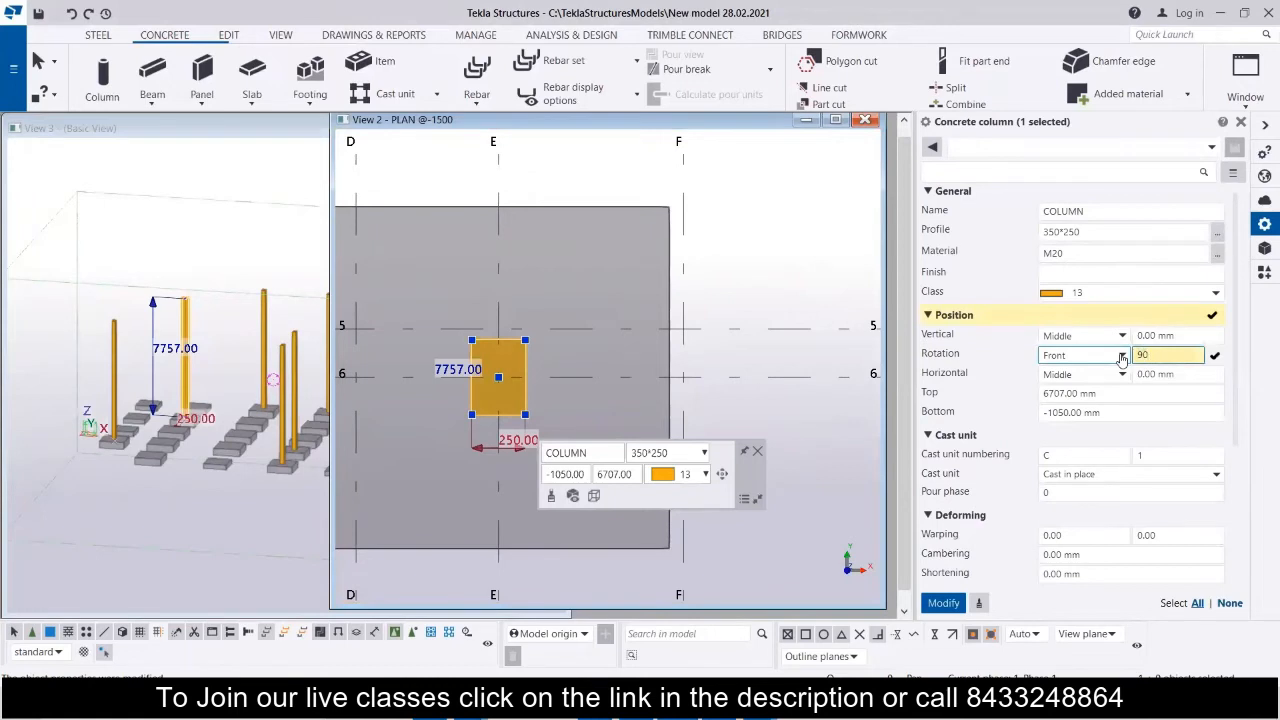
text(0)
key(Return)
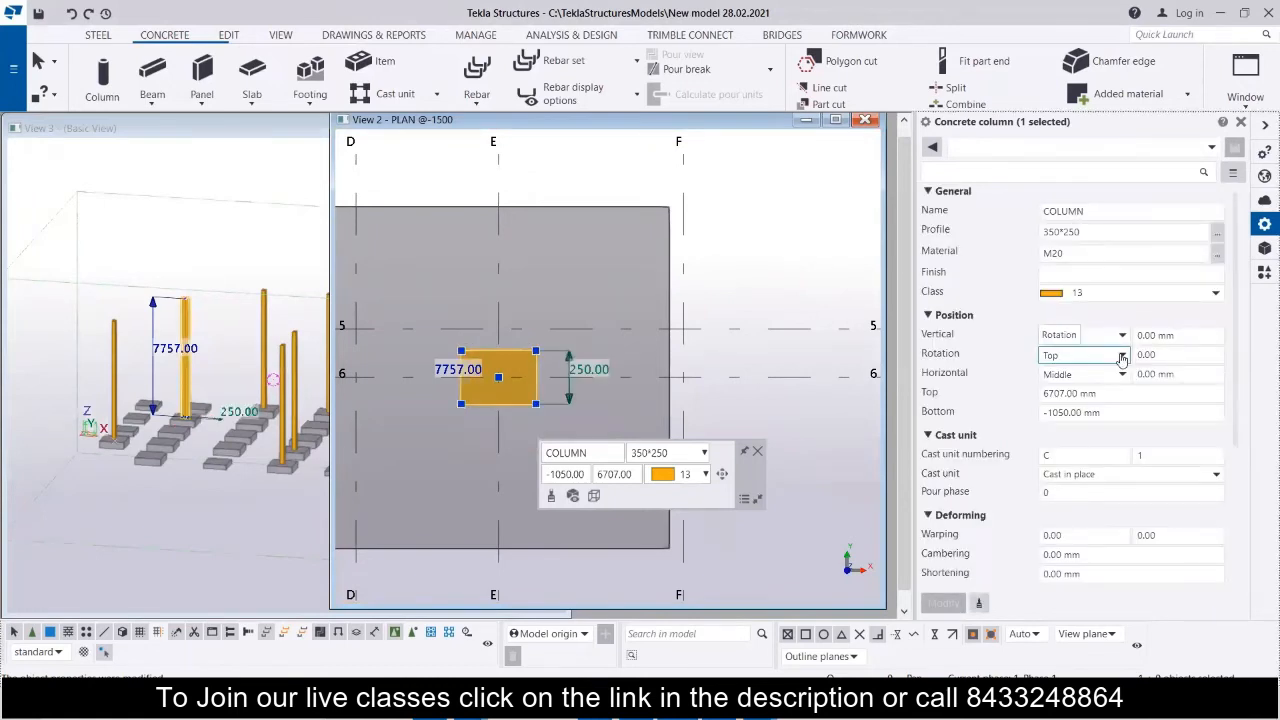
key(ctrl+z)
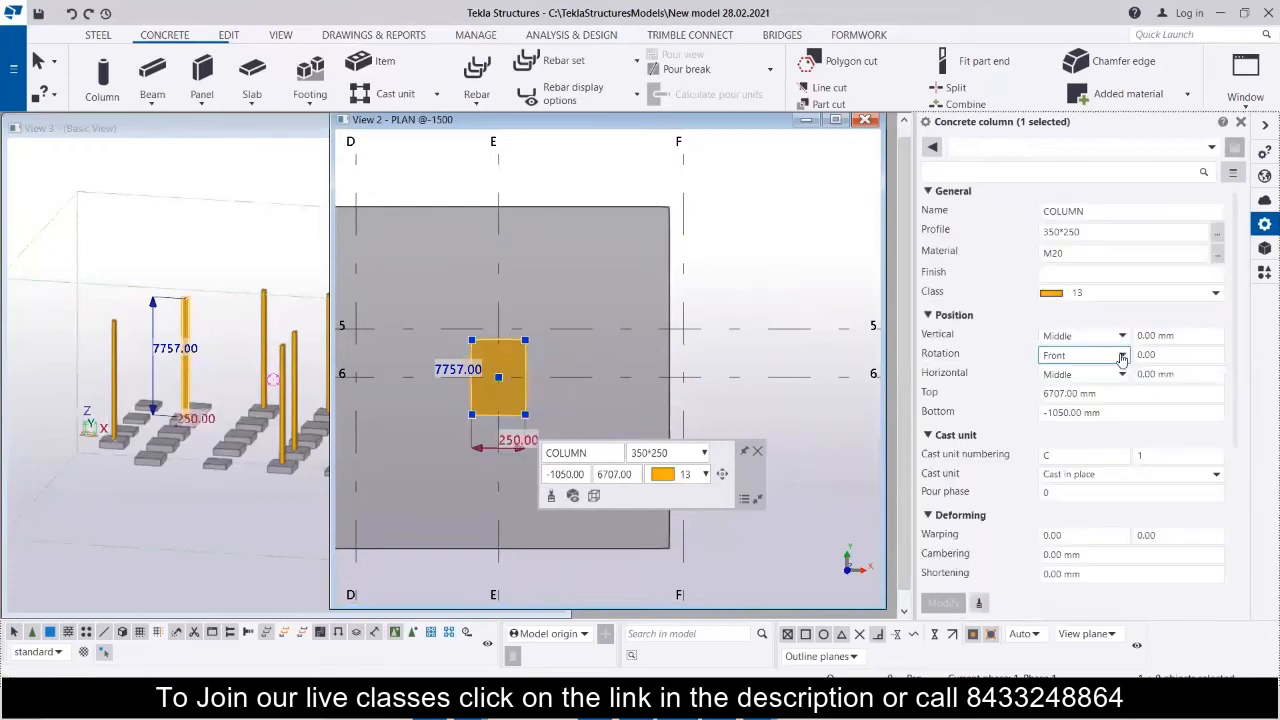
Compare the orientation of the C1 columns in the AutoCAD floor beam layout with the columns in the maximized Tekla plan.
scroll(640, 368, down, 4)
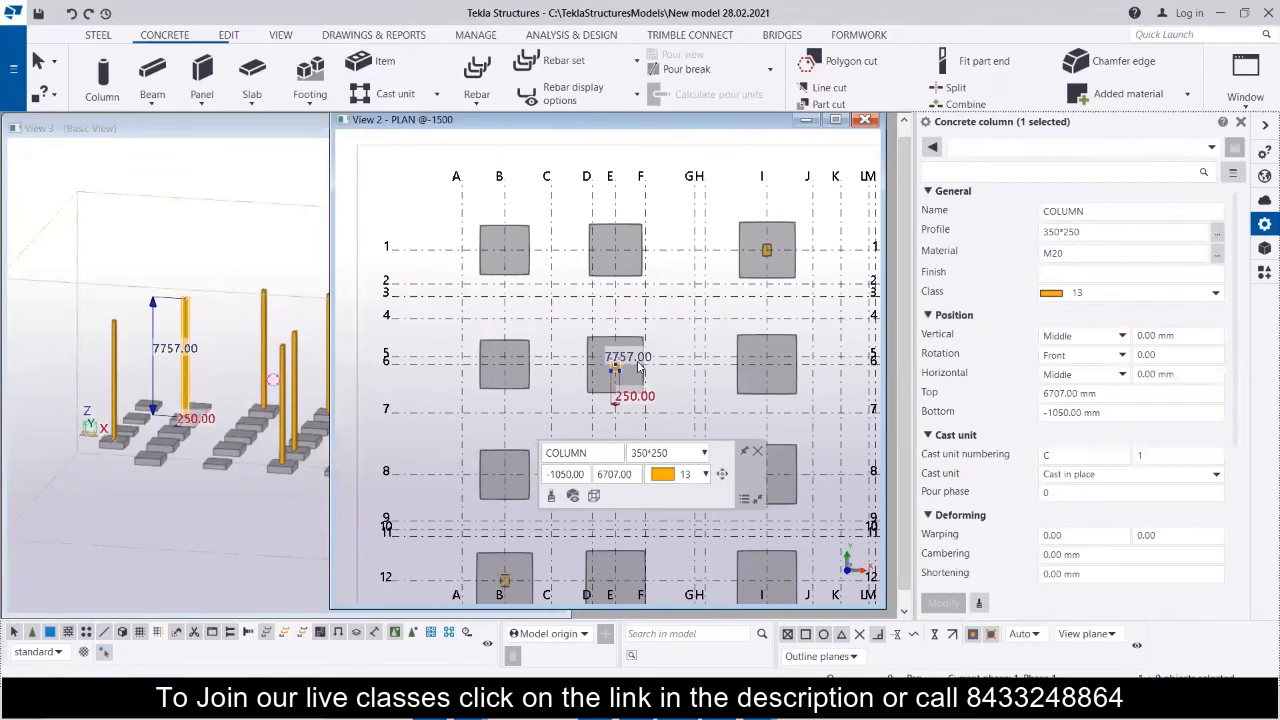
scroll(640, 368, down, 3)
middle_drag(640, 368, 488, 318)
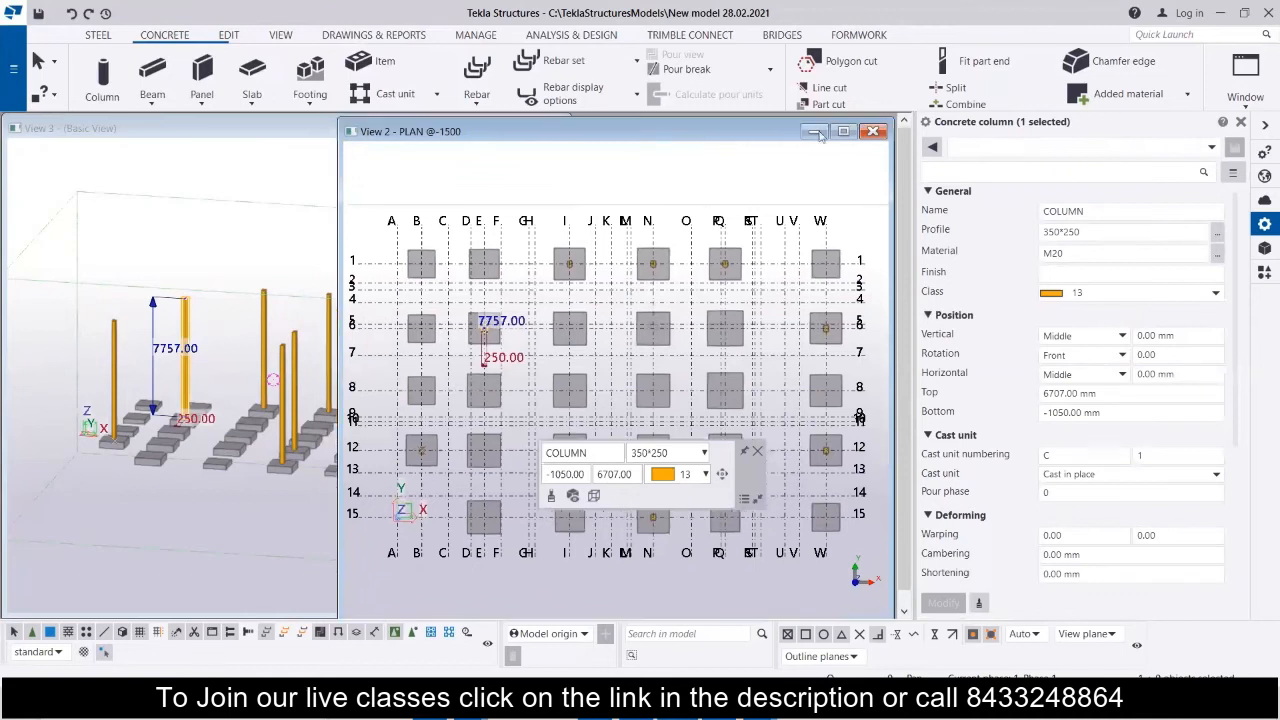
click(835, 119)
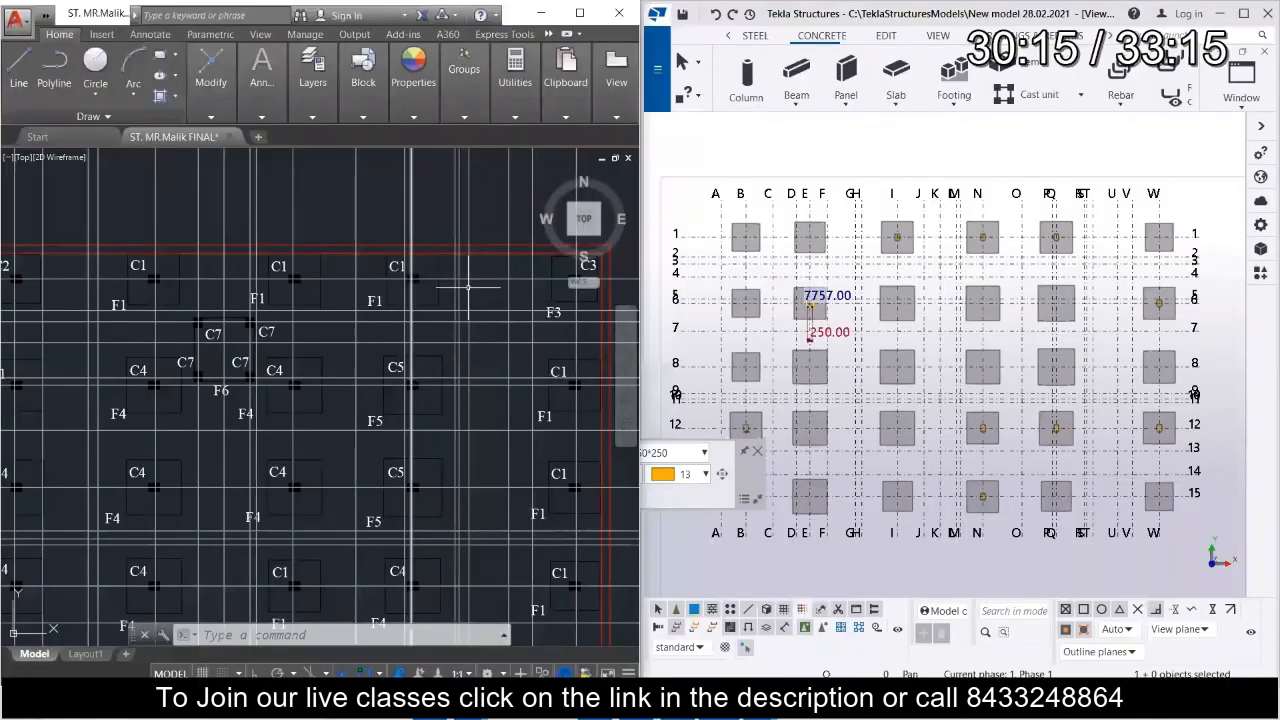
scroll(185, 362, down, 3)
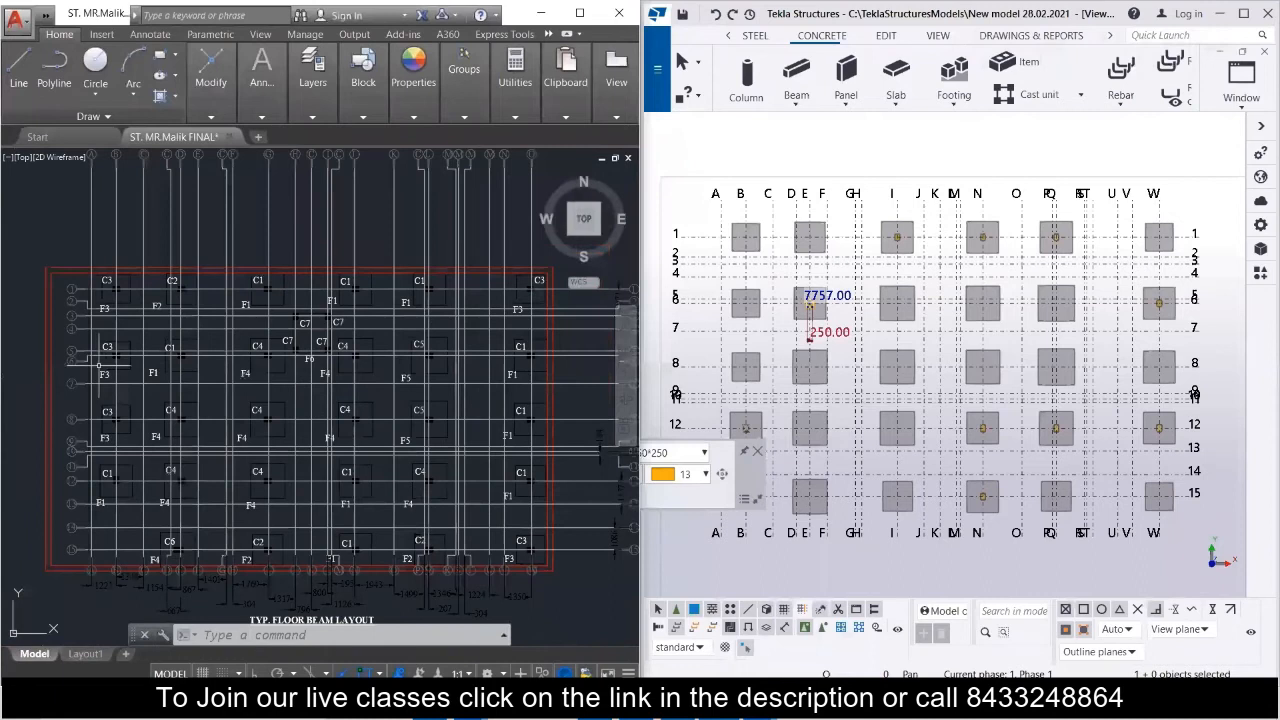
scroll(100, 360, up, 4)
scroll(98, 366, down, 2)
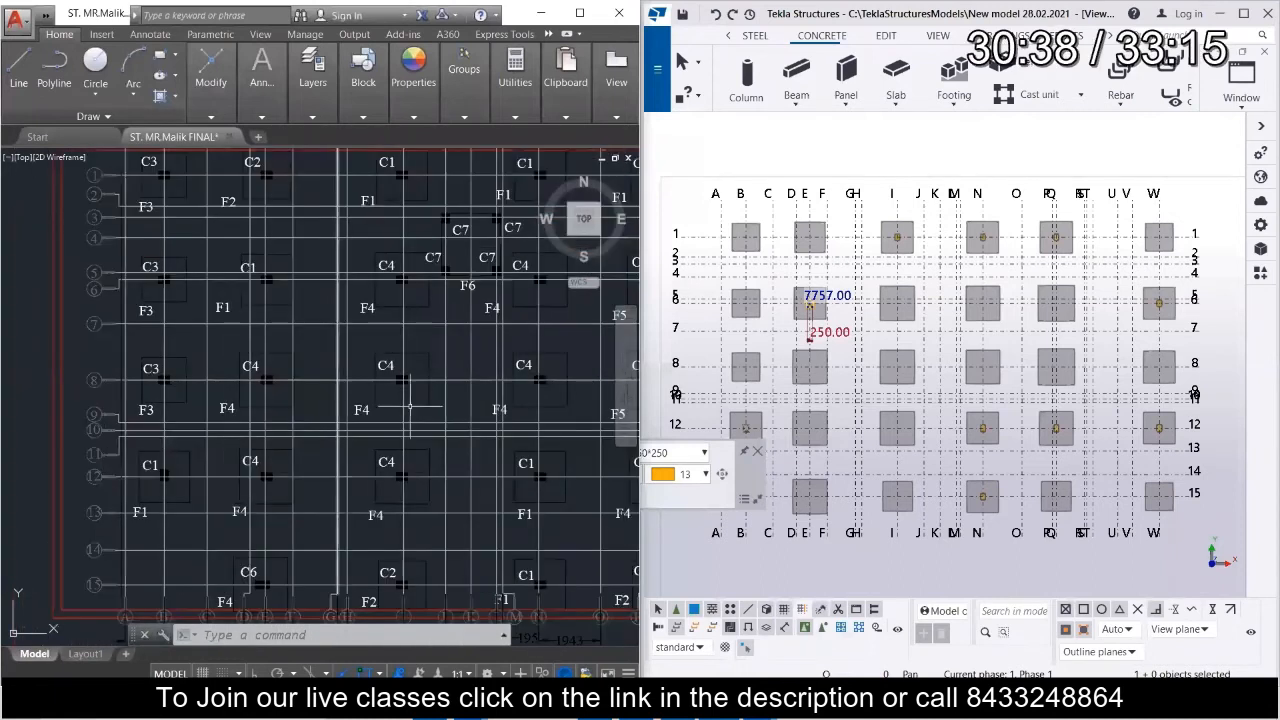
mouse_move(294, 474)
middle_down()
mouse_move(234, 398)
mouse_move(62, 379)
middle_up()
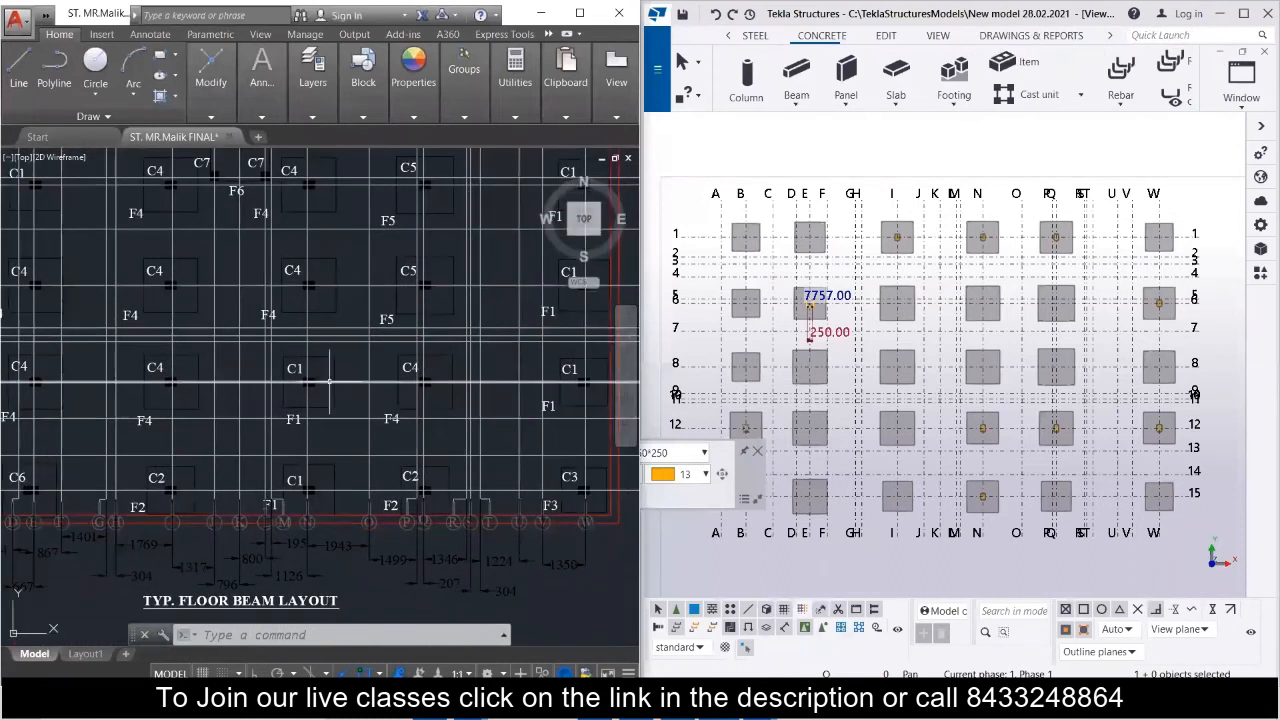
middle_drag(380, 390, 312, 368)
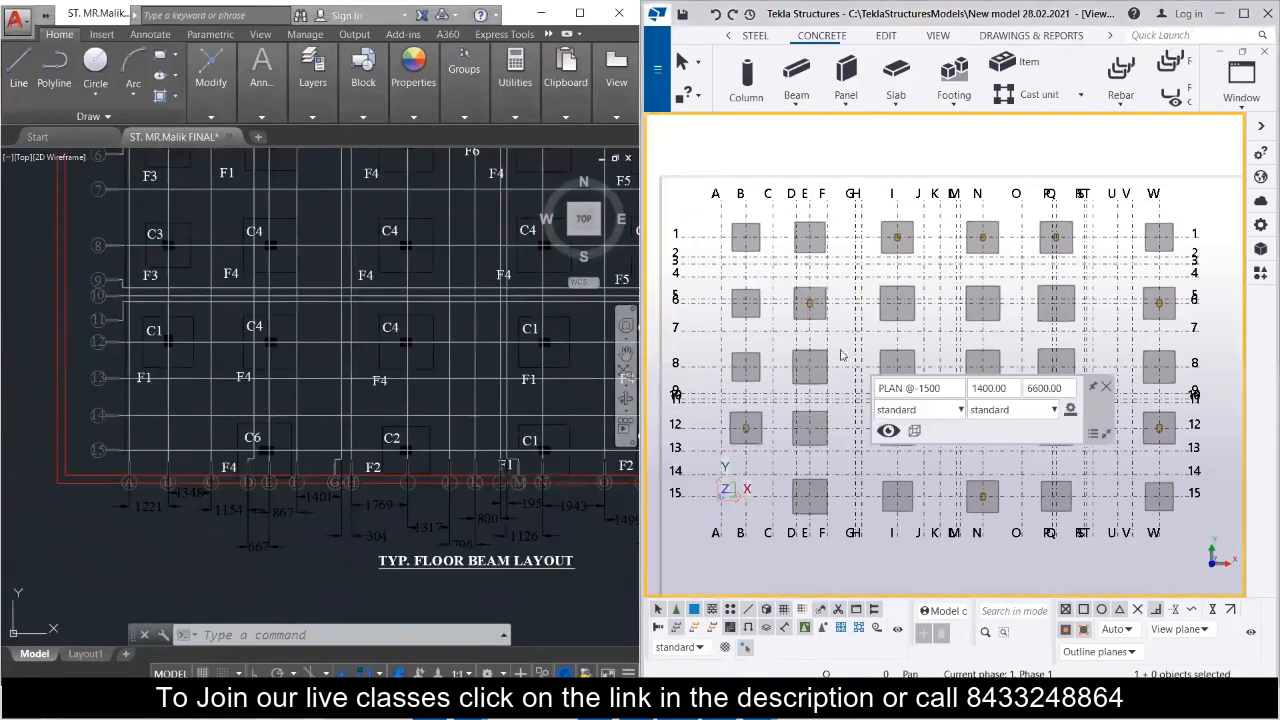
scroll(816, 310, up, 3)
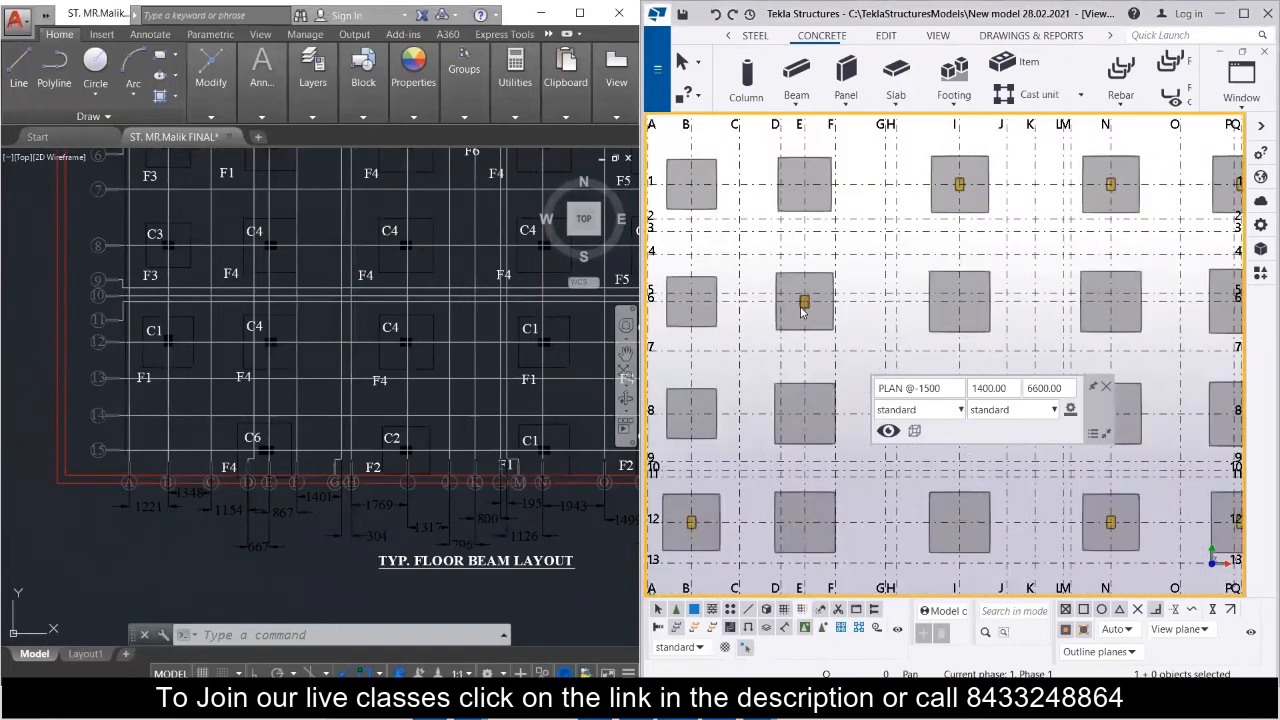
scroll(790, 308, up, 3)
scroll(770, 300, down, 6)
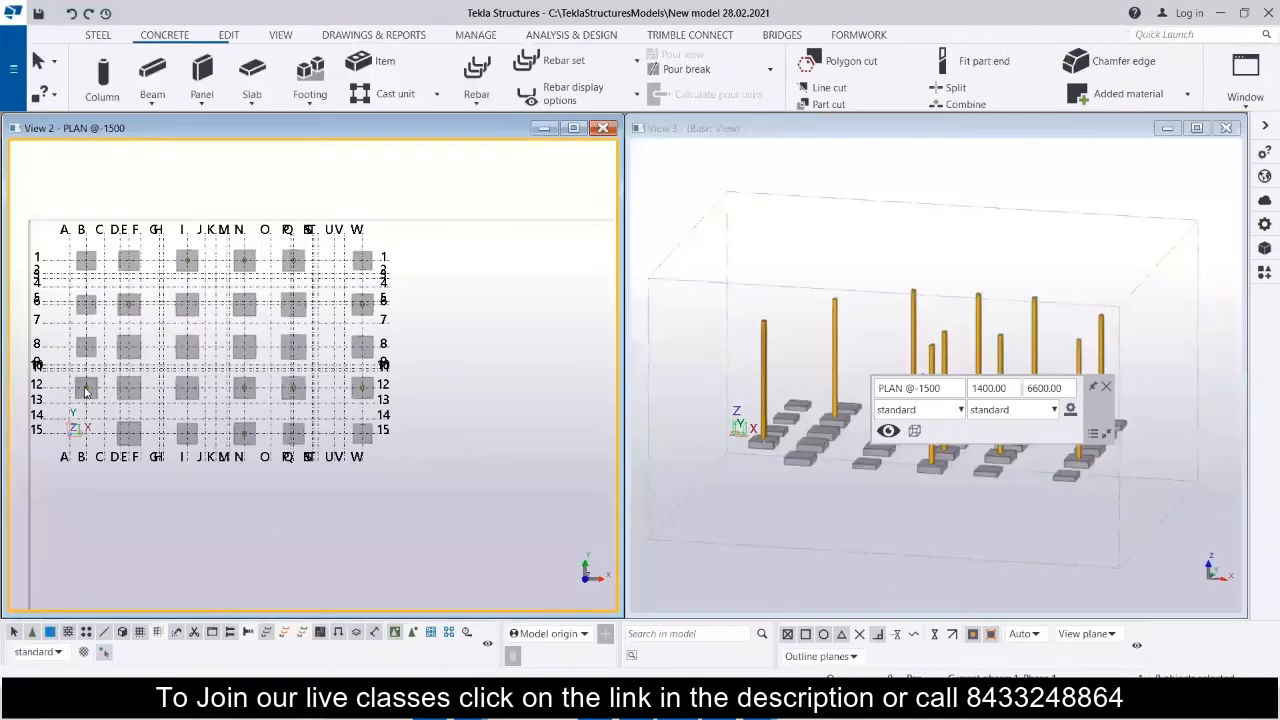
Rotate all C1 columns except the one at grid B-12 by 90°.
click(86, 390)
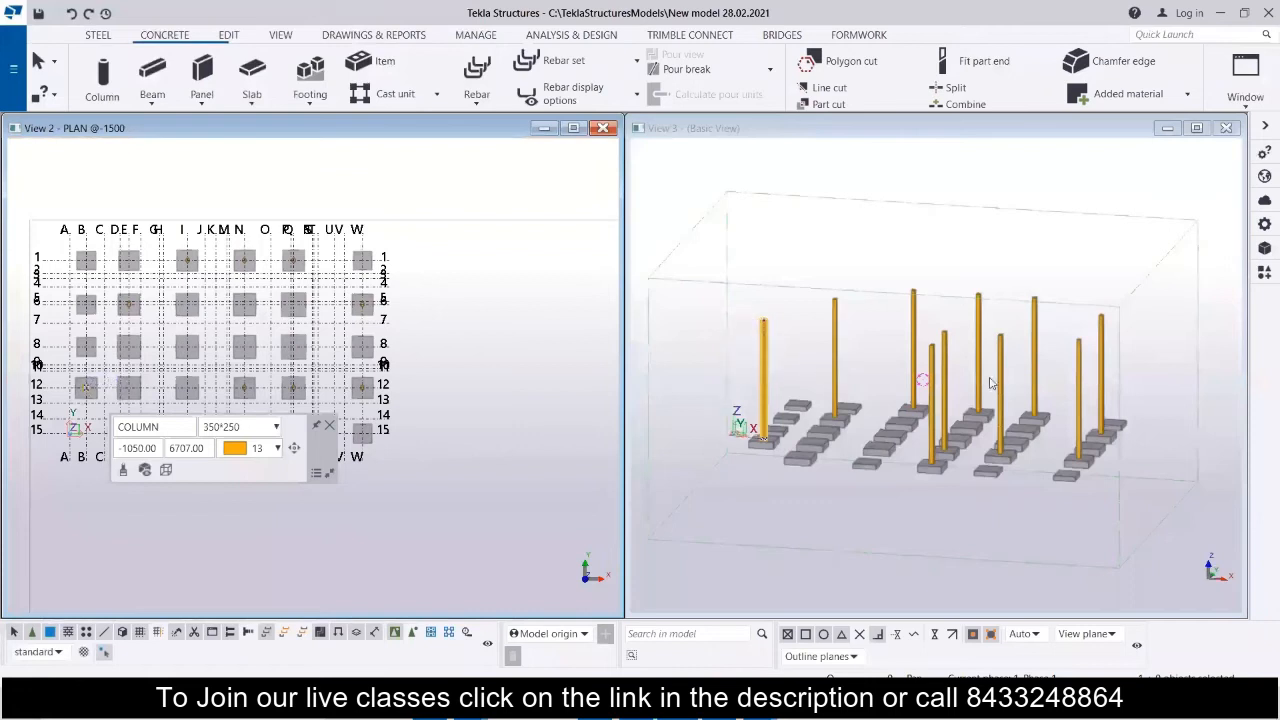
click(1153, 314)
drag(1152, 311, 812, 374)
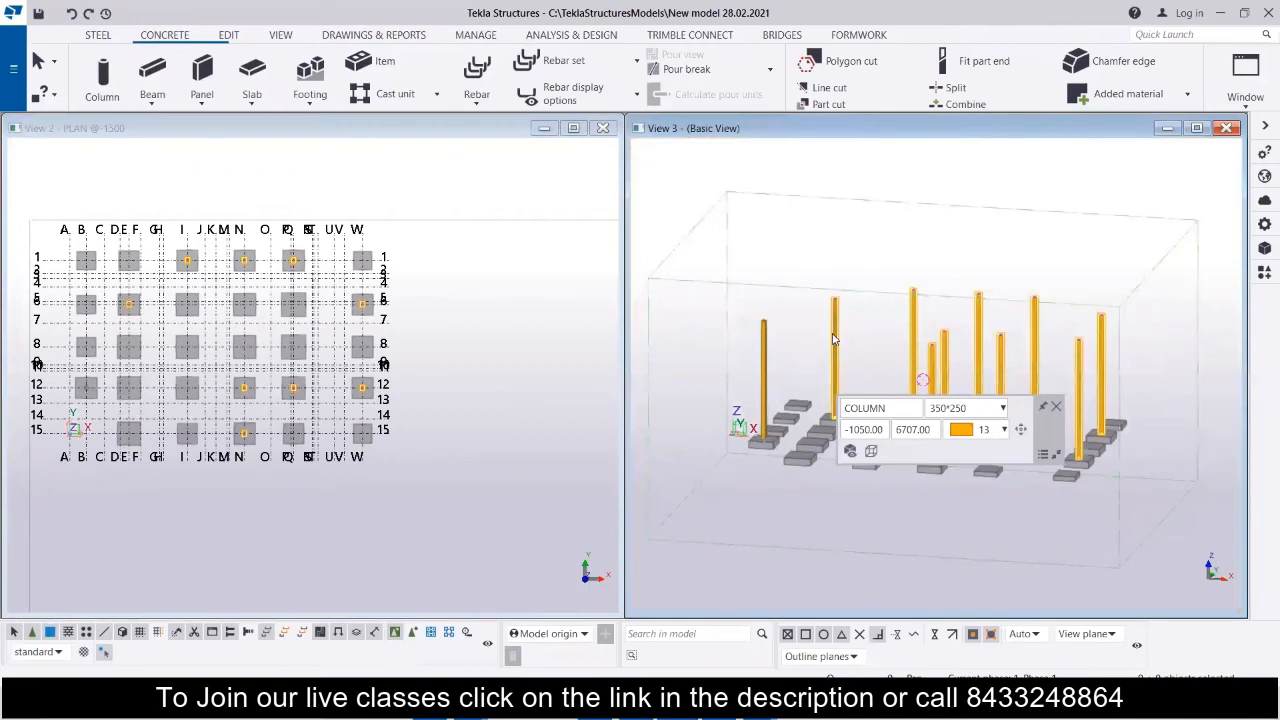
click(1264, 224)
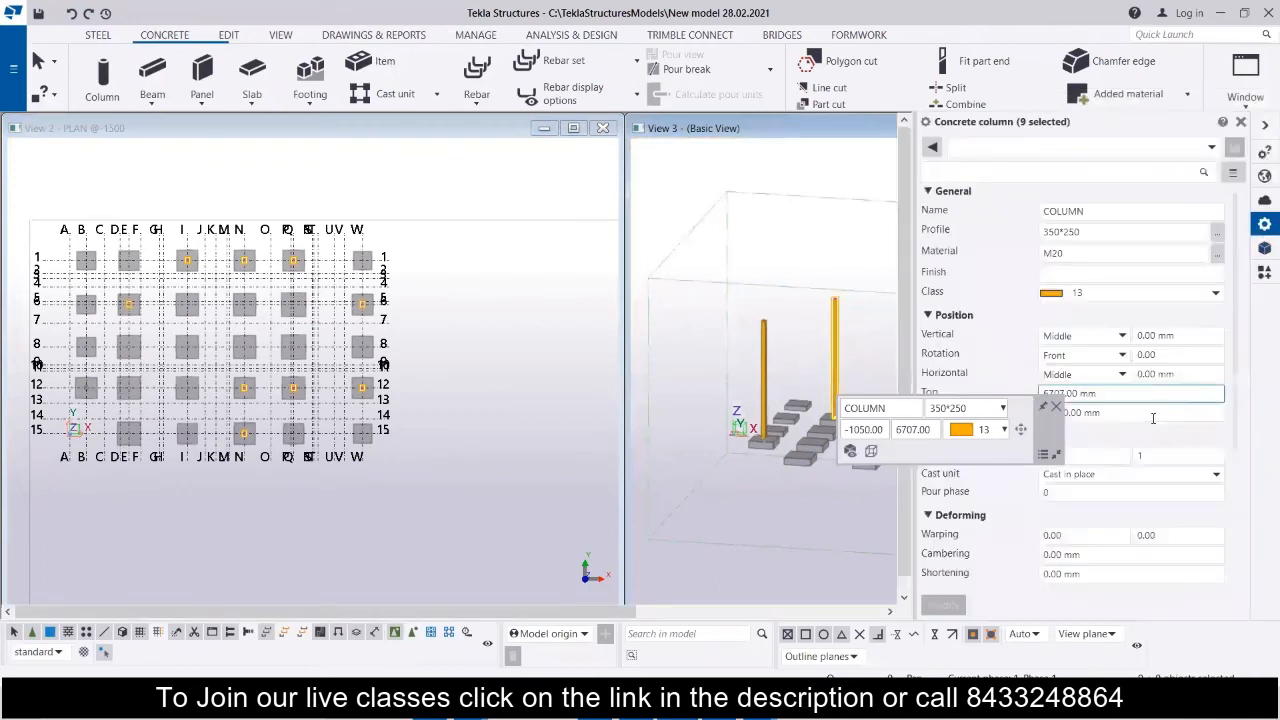
click(1166, 356)
drag(1168, 358, 1121, 367)
text(9)
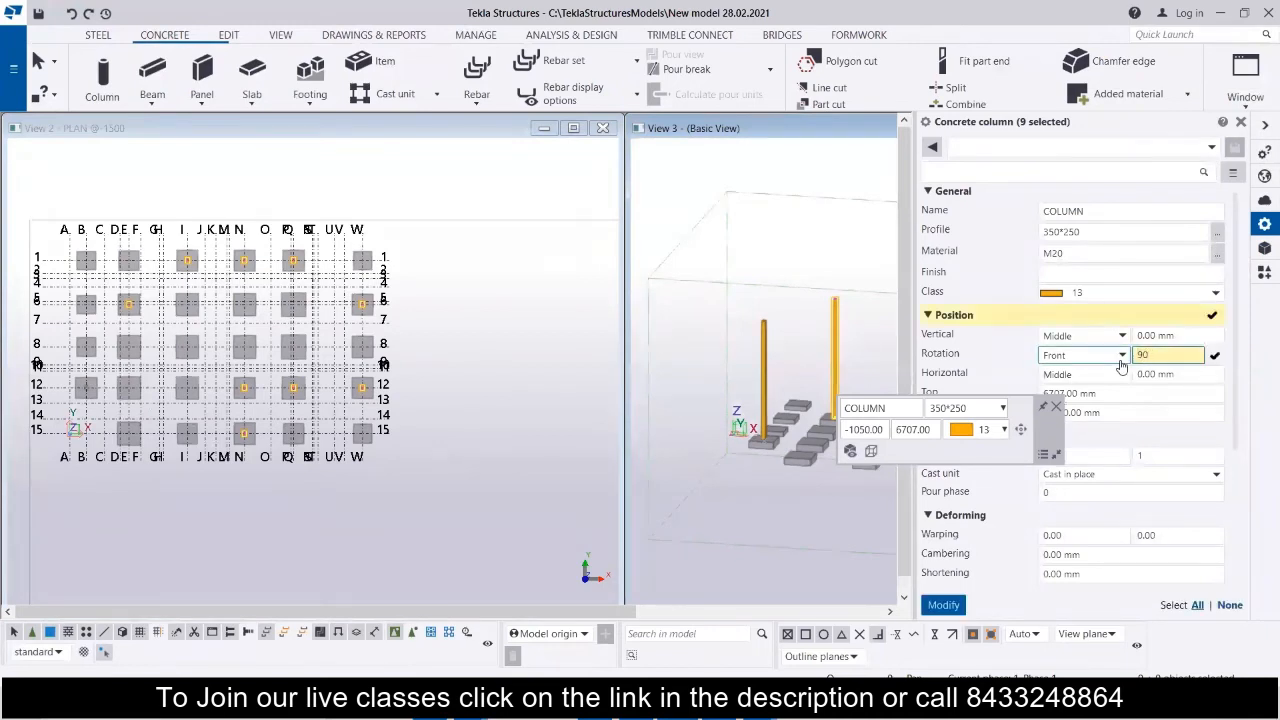
text(0)
key(Return)
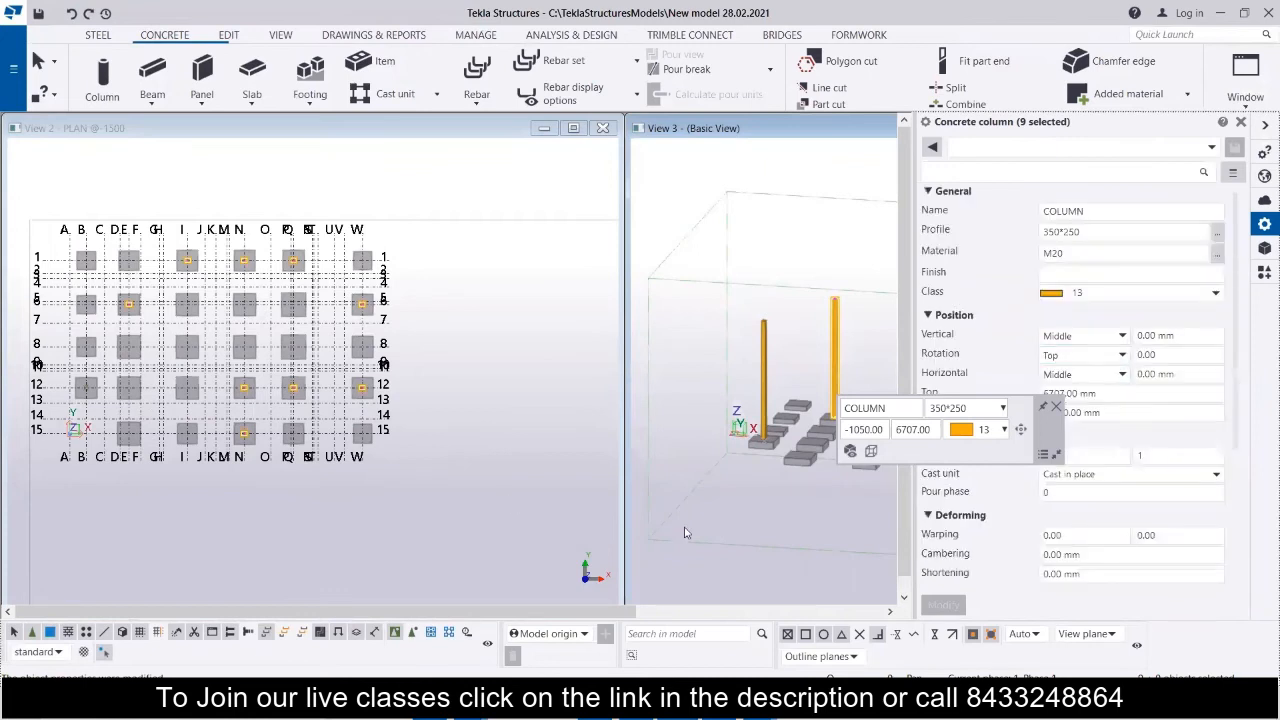
click(684, 533)
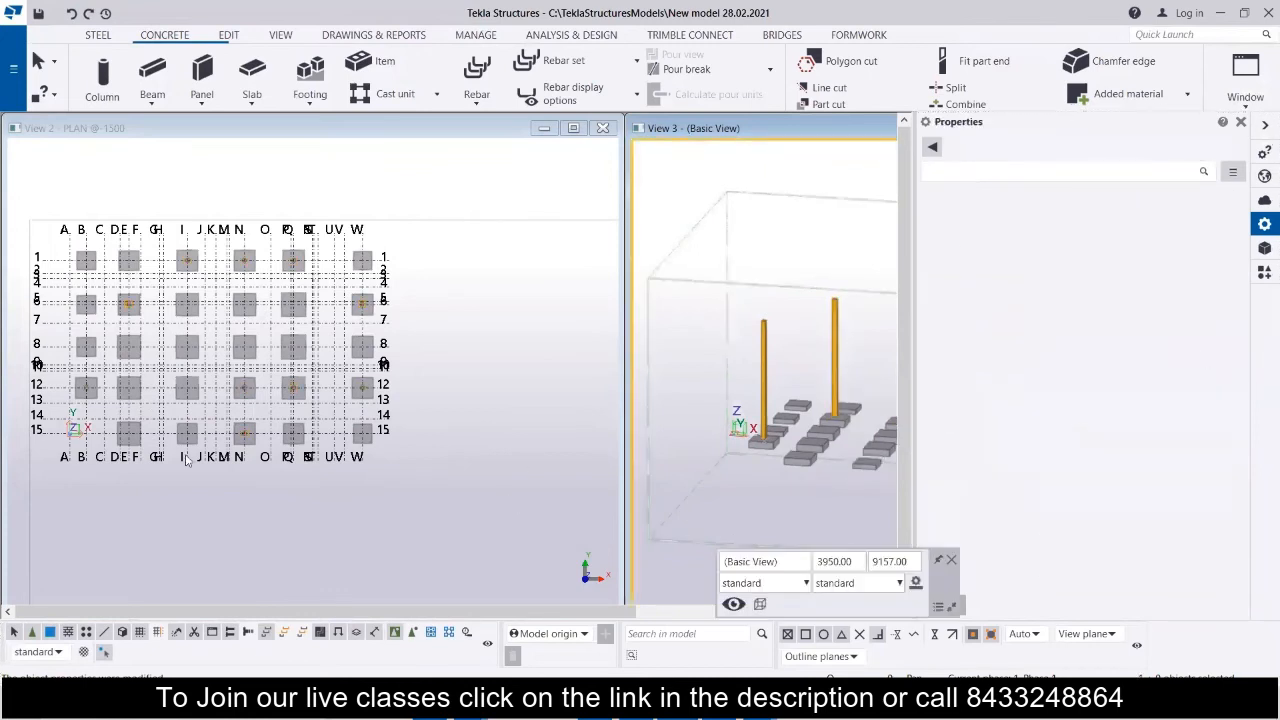
Check the column orientations in the plan, close the properties pane and maximize the plan view.
scroll(81, 388, up, 5)
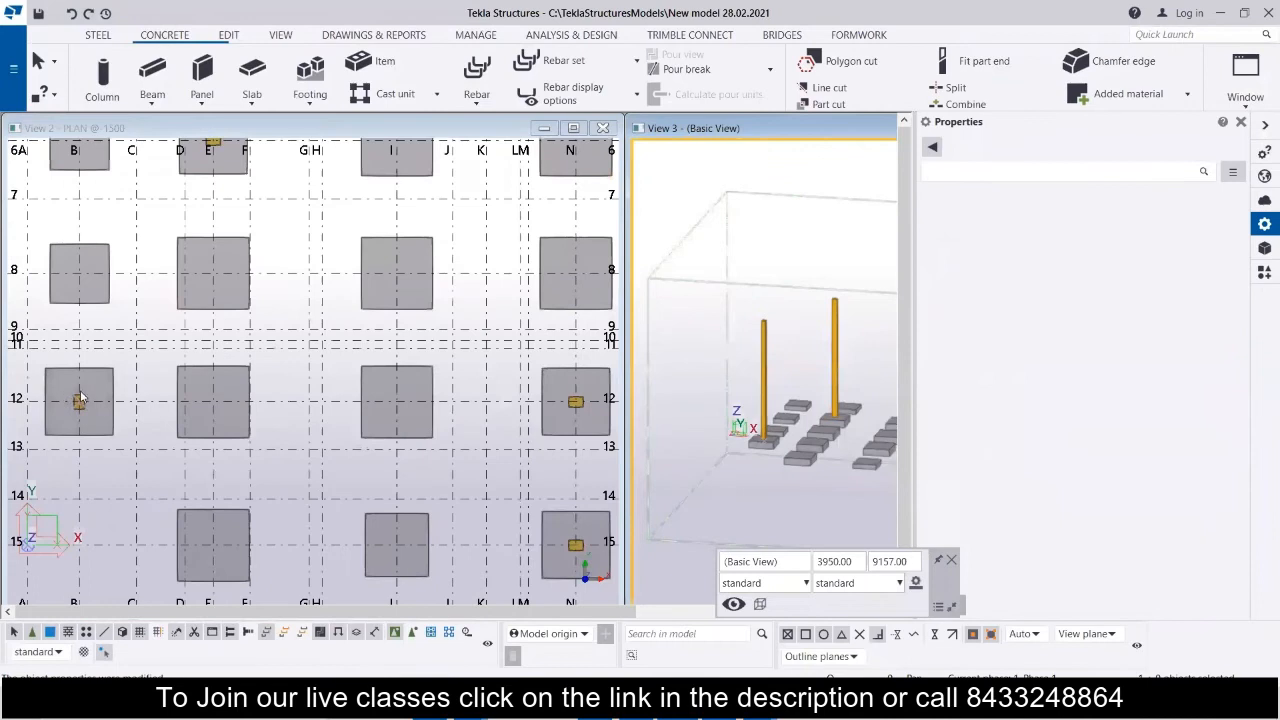
scroll(80, 395, down, 6)
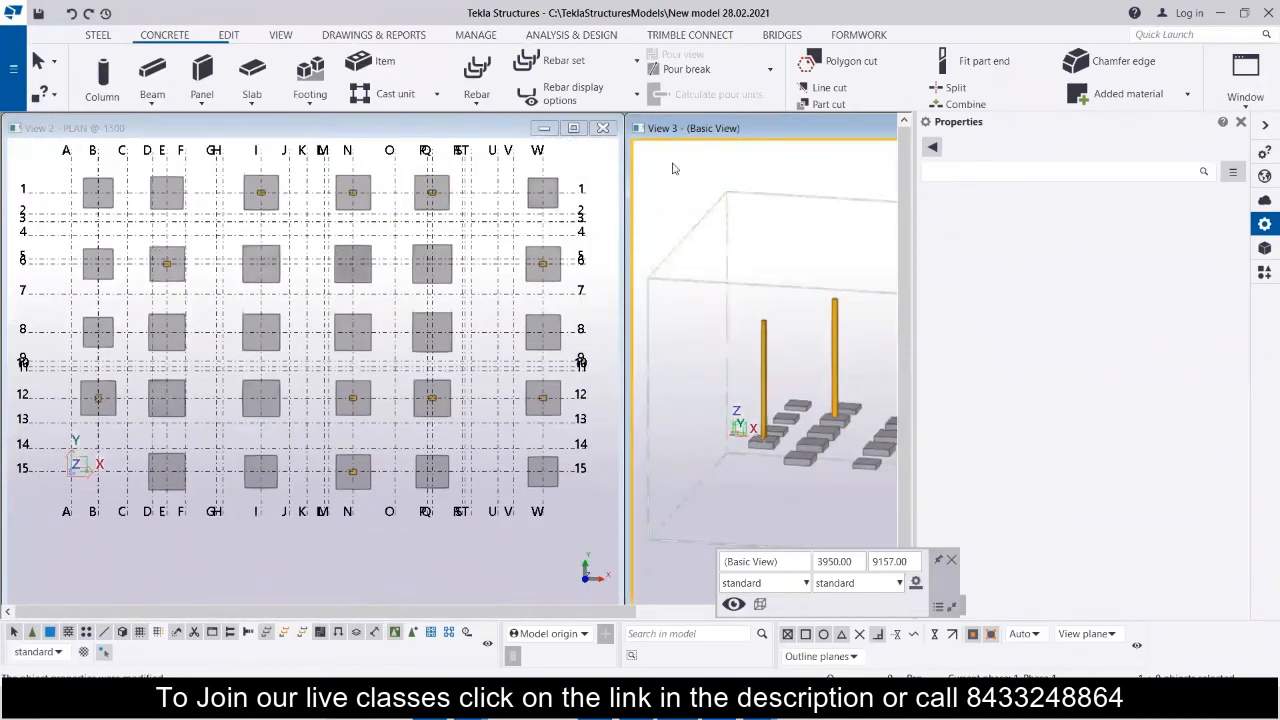
click(1241, 122)
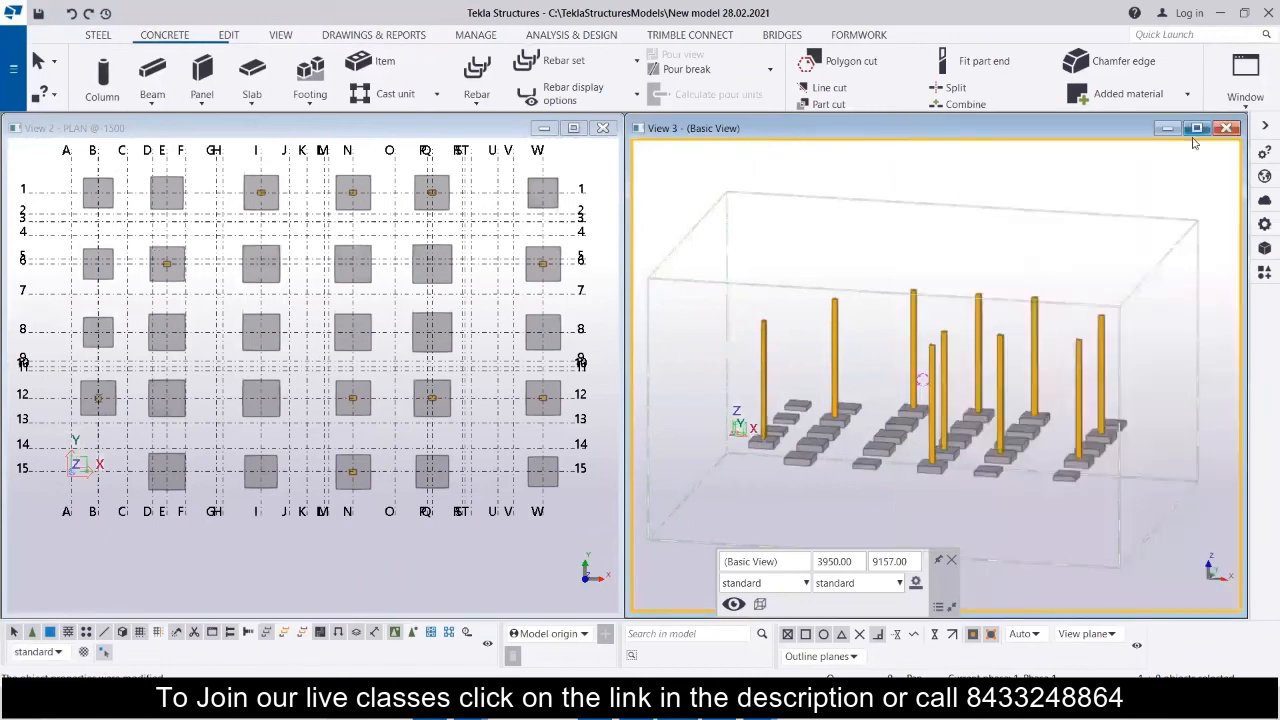
click(580, 130)
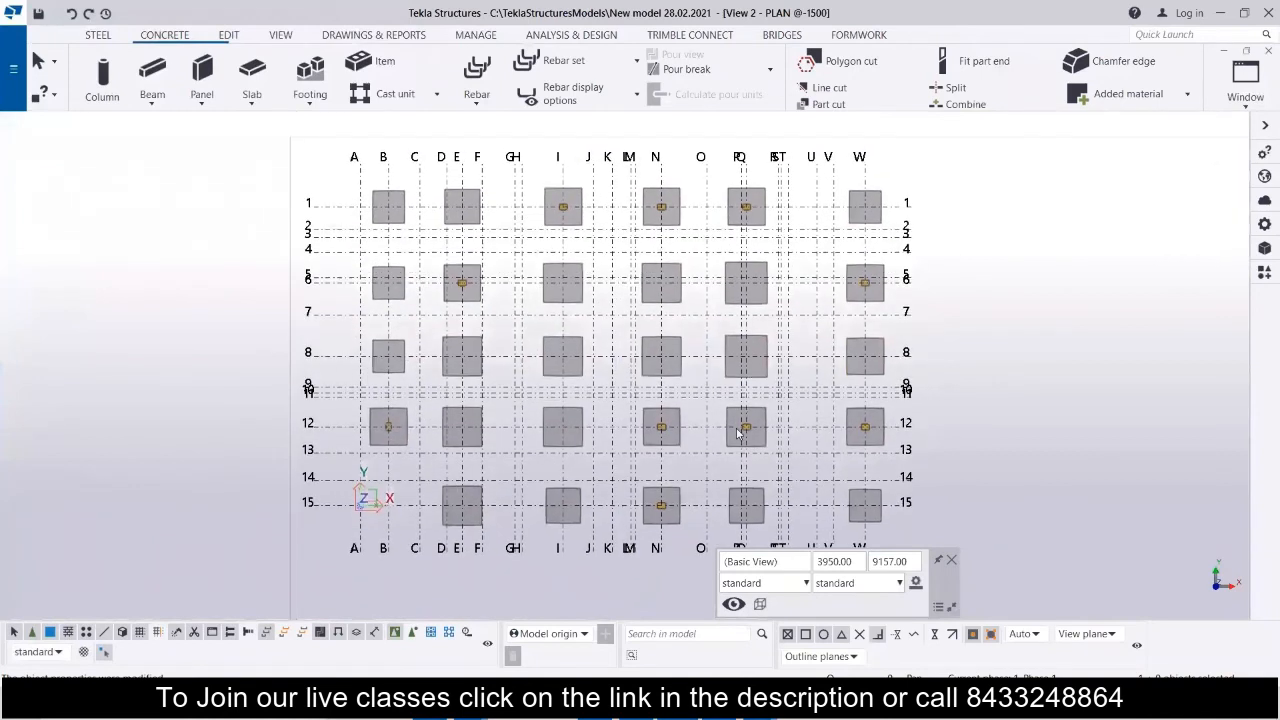
Bring up the AutoCAD floor beam layout beside the Tekla plan and review its column marks against the modelled columns.
click(520, 712)
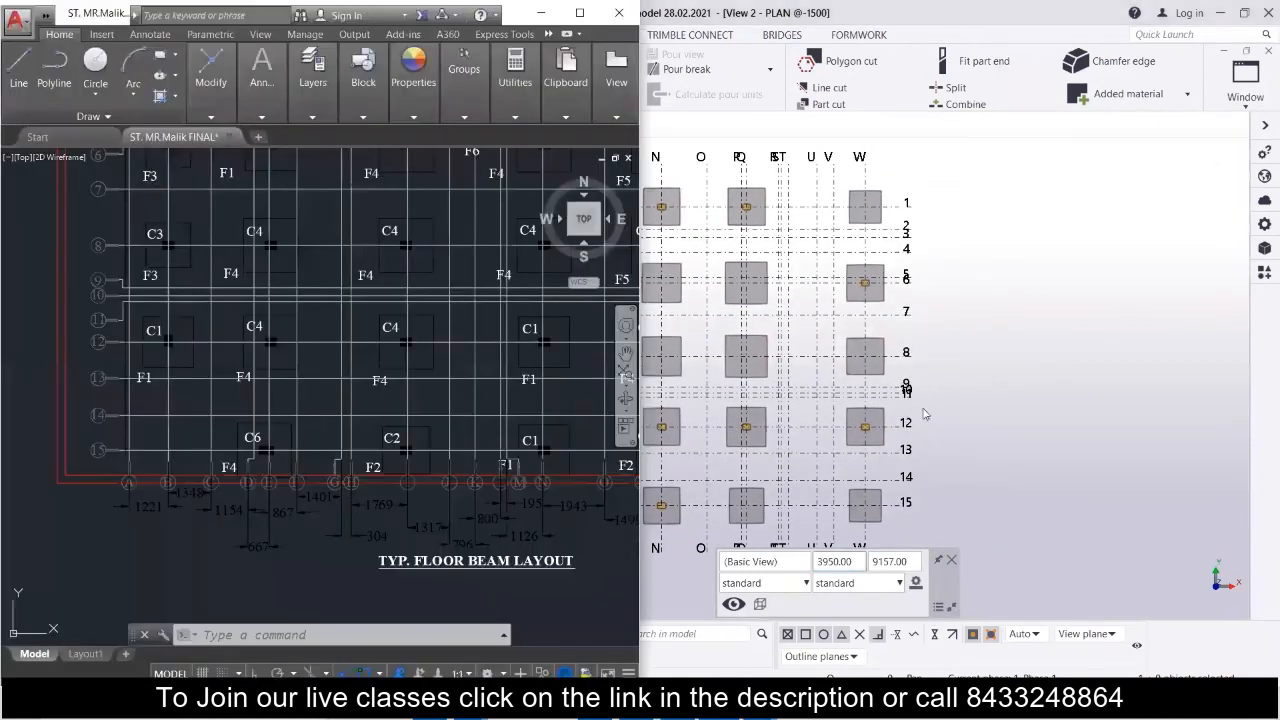
middle_drag(713, 328, 1041, 321)
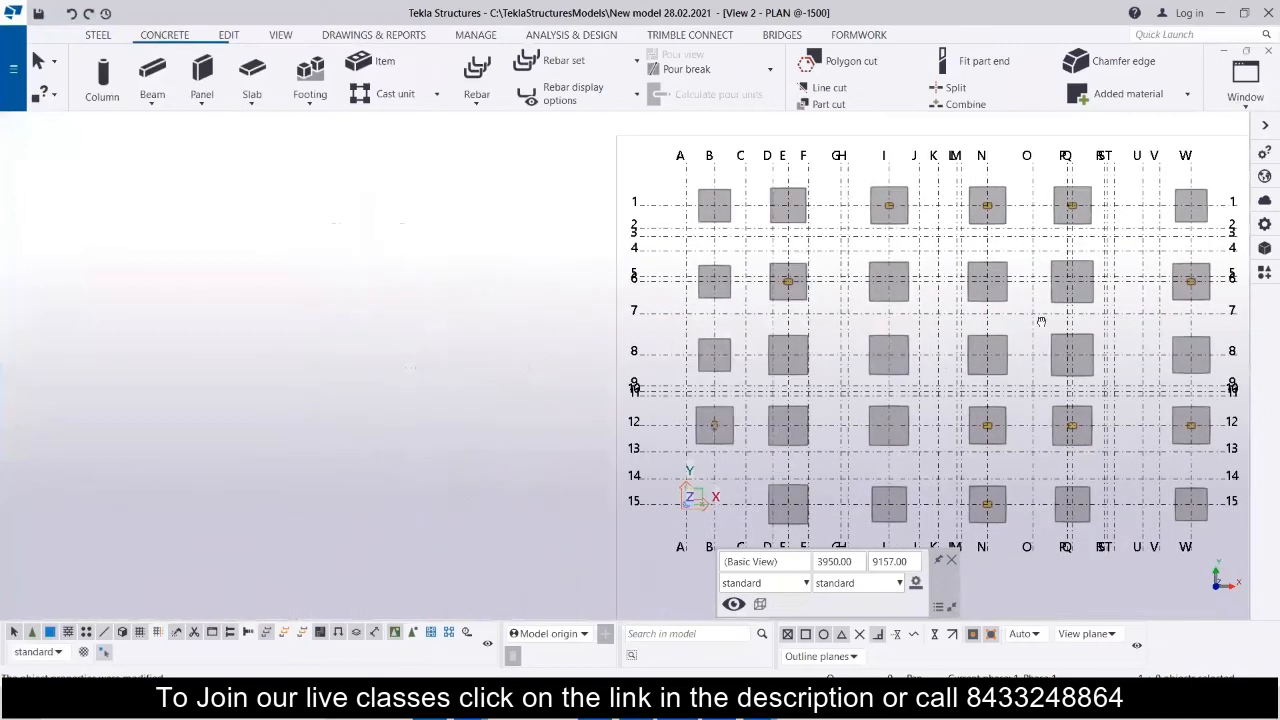
click(520, 712)
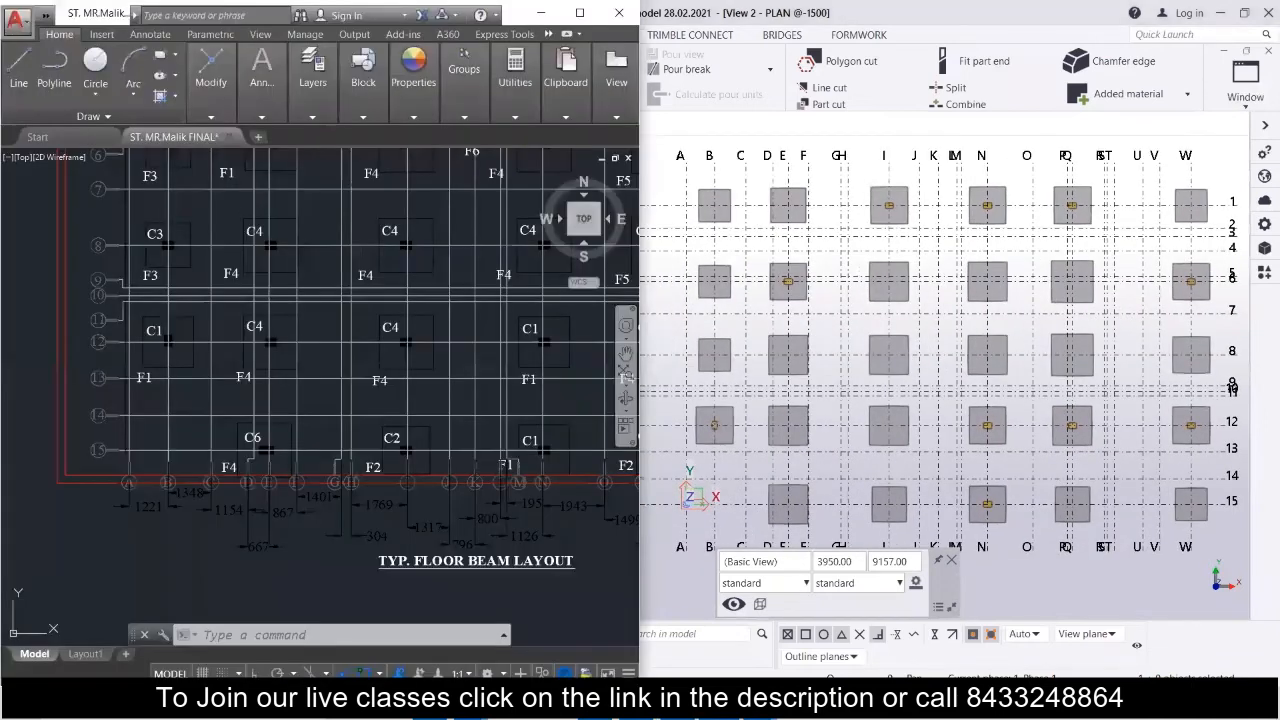
scroll(284, 283, down, 5)
middle_drag(300, 278, 285, 356)
scroll(294, 290, up, 4)
scroll(295, 291, down, 2)
middle_drag(296, 292, 283, 276)
middle_drag(283, 276, 271, 266)
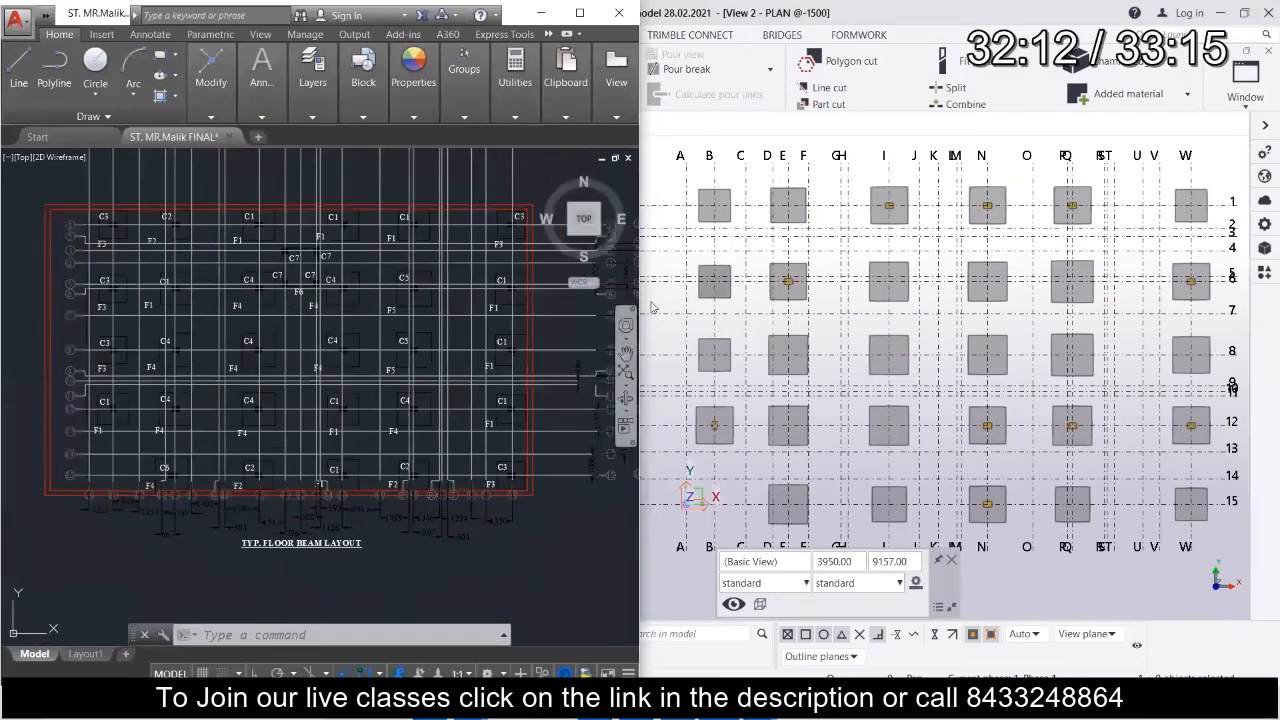
middle_drag(281, 361, 10, 334)
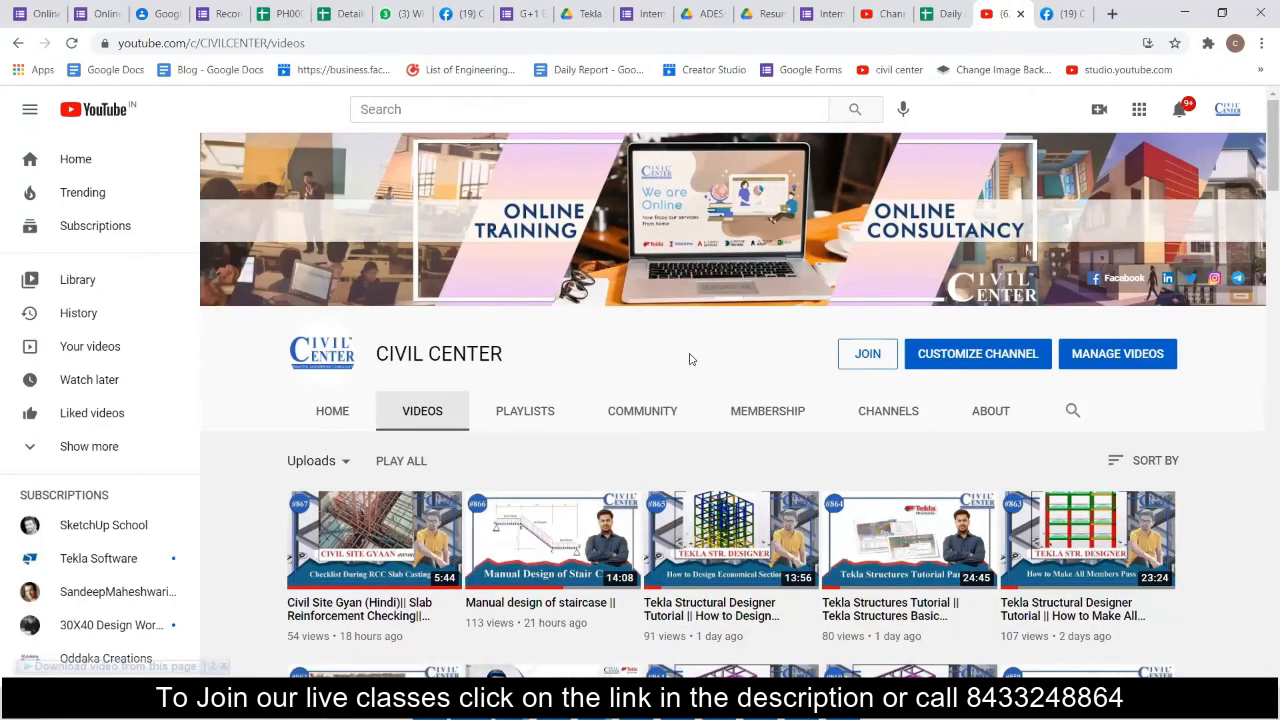
Look through the Civil Center channel's uploaded videos on YouTube and the posts on its Facebook page.
scroll(687, 360, down, 3)
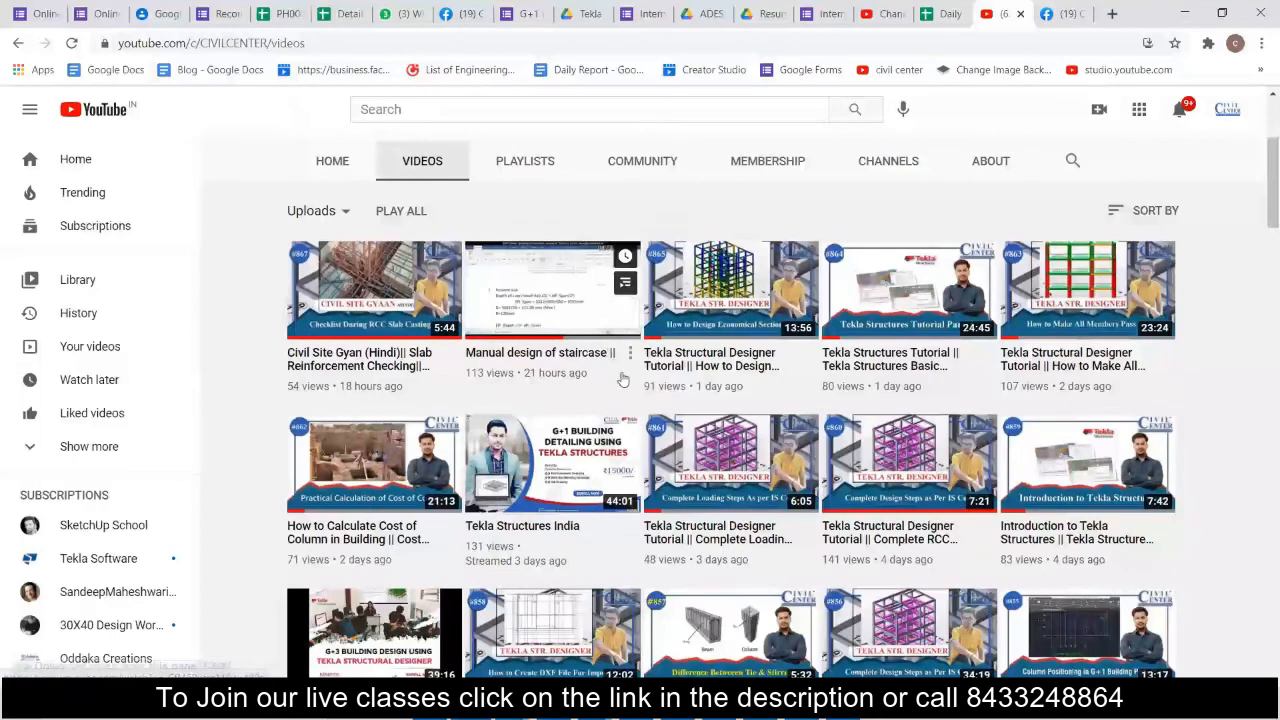
scroll(614, 343, down, 4)
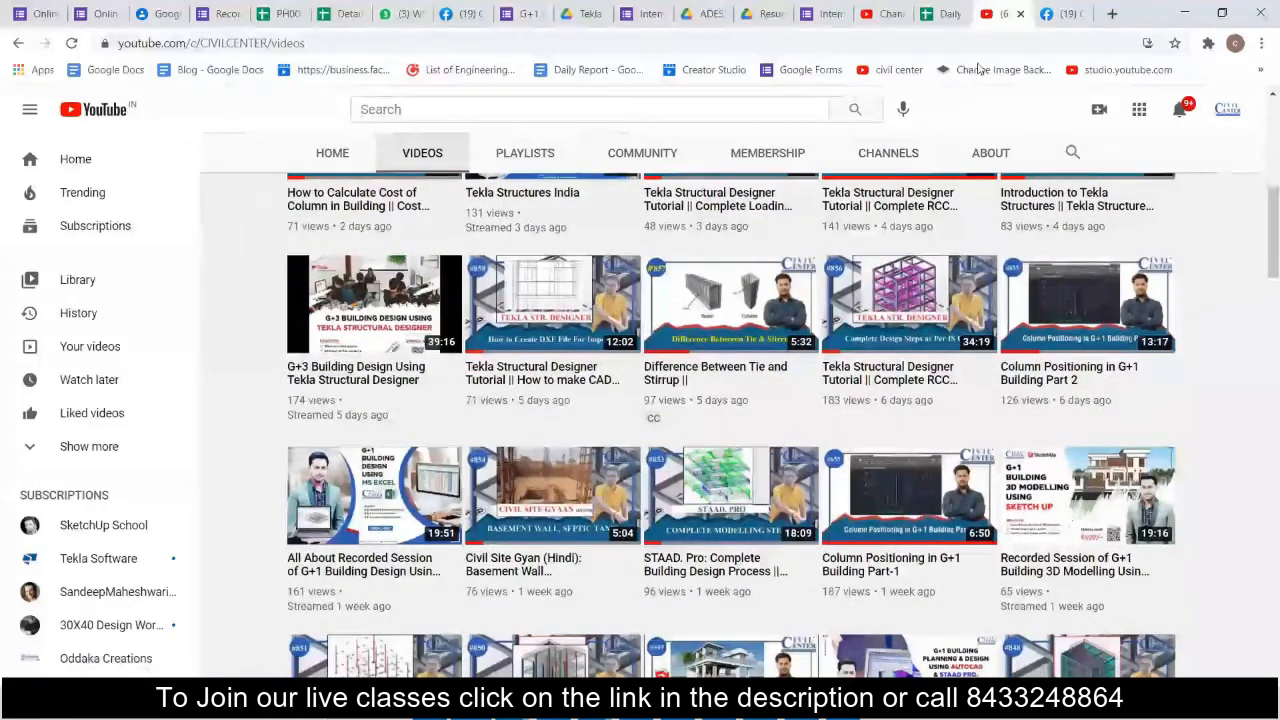
click(1062, 13)
scroll(749, 315, down, 10)
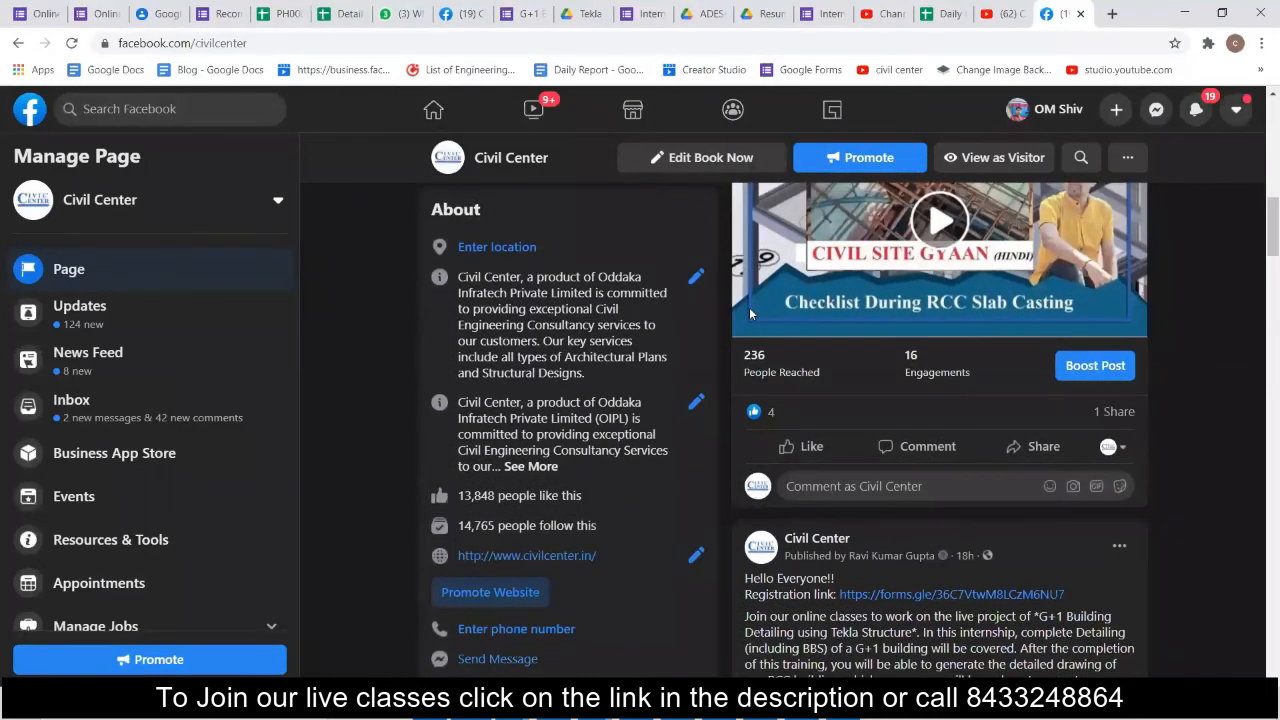
scroll(749, 315, down, 4)
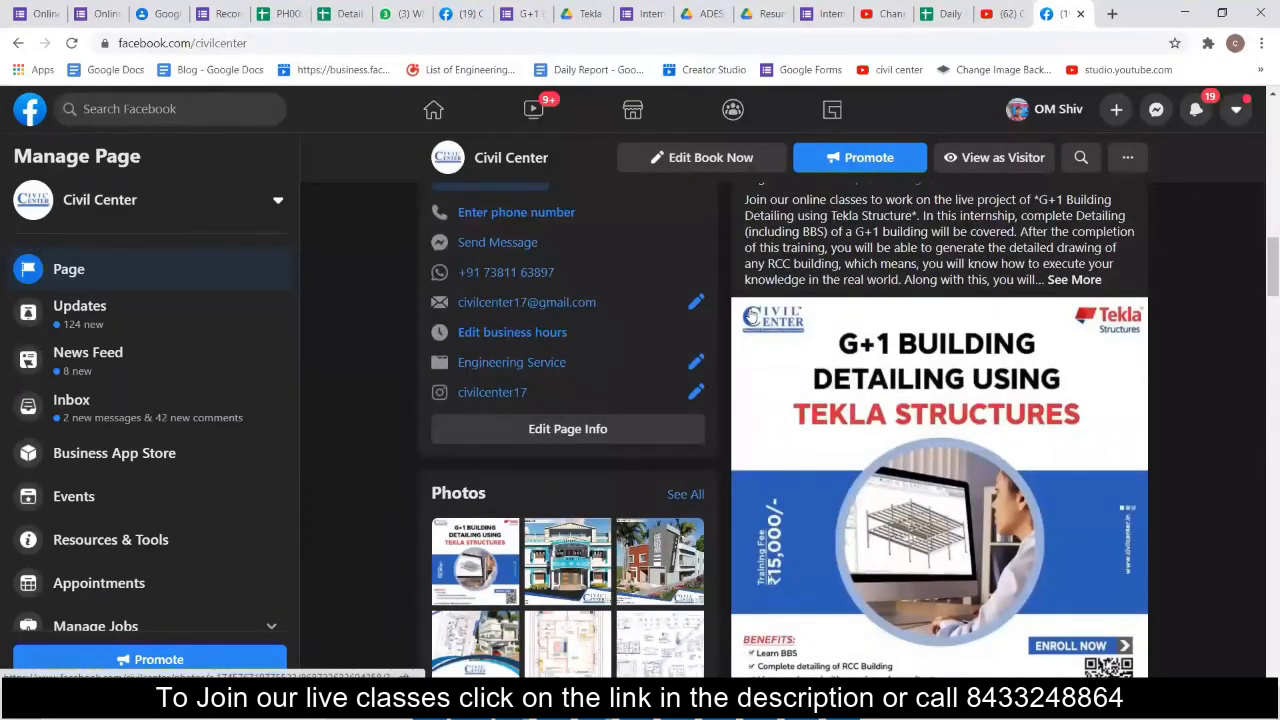
scroll(1061, 500, down, 1)
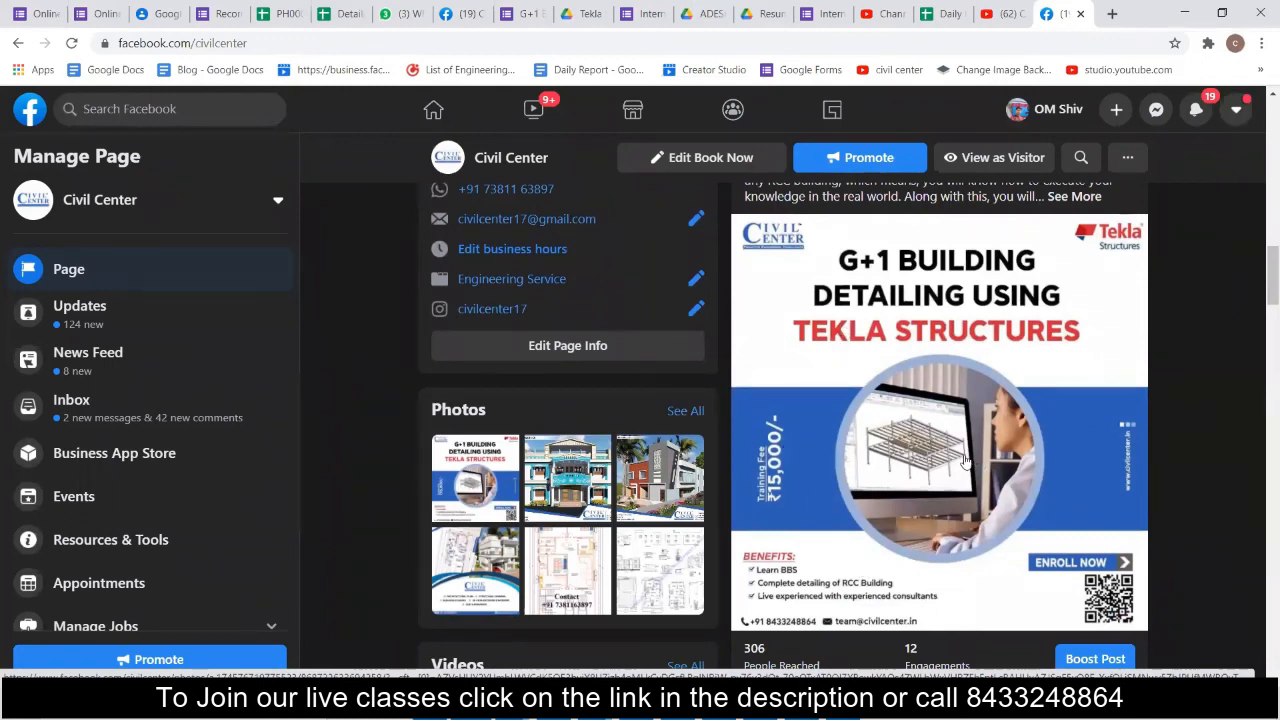
Open the Online Training Program form and review its course description, training choices, contact fields and trainee questions.
click(98, 14)
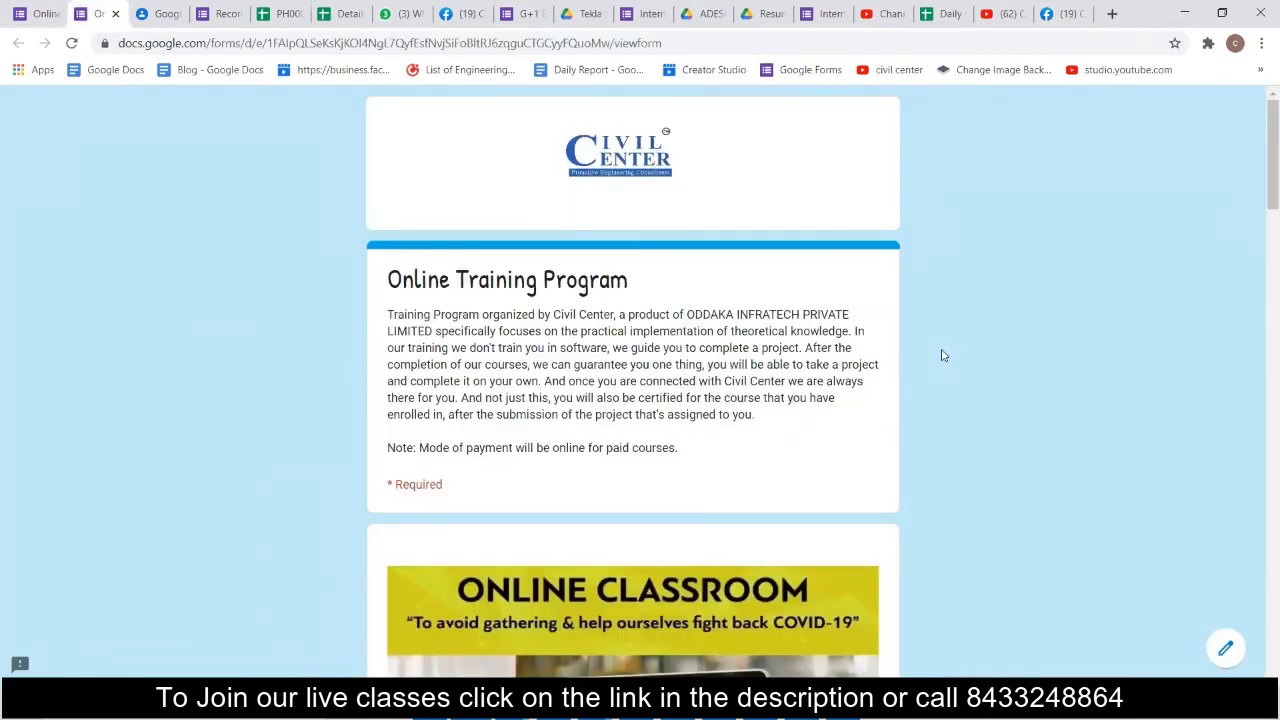
scroll(941, 355, down, 6)
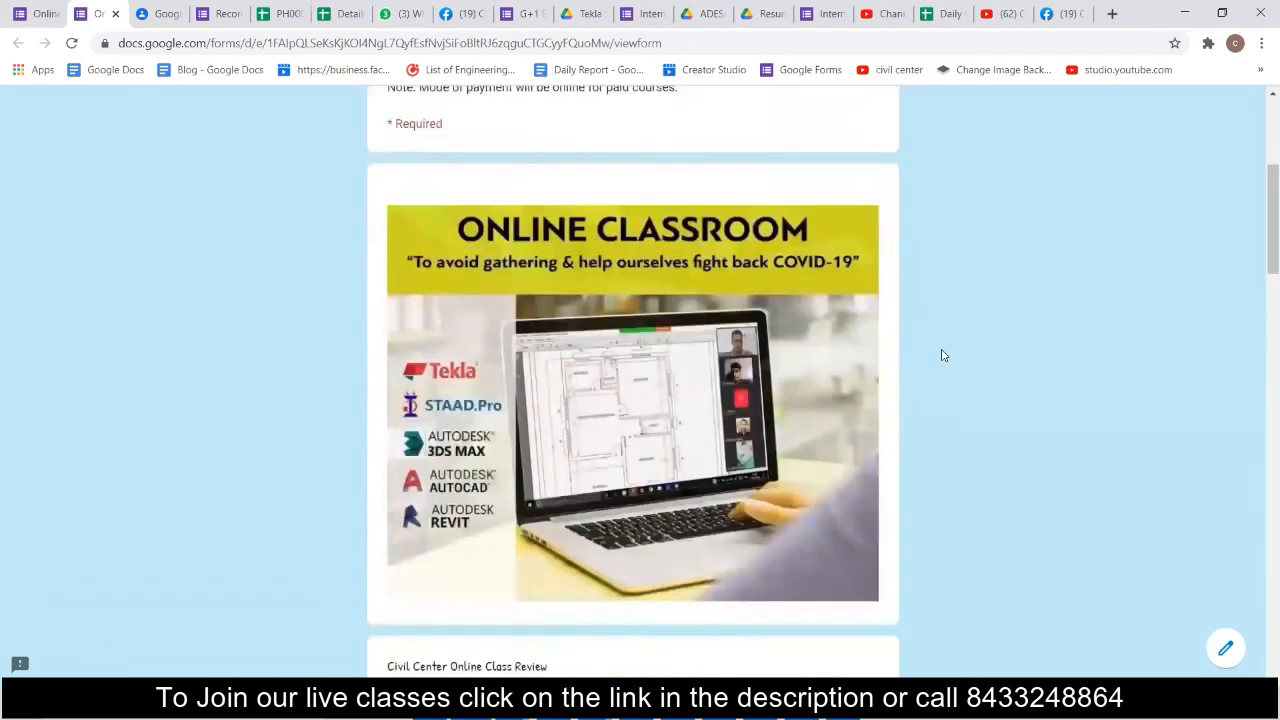
scroll(941, 355, down, 4)
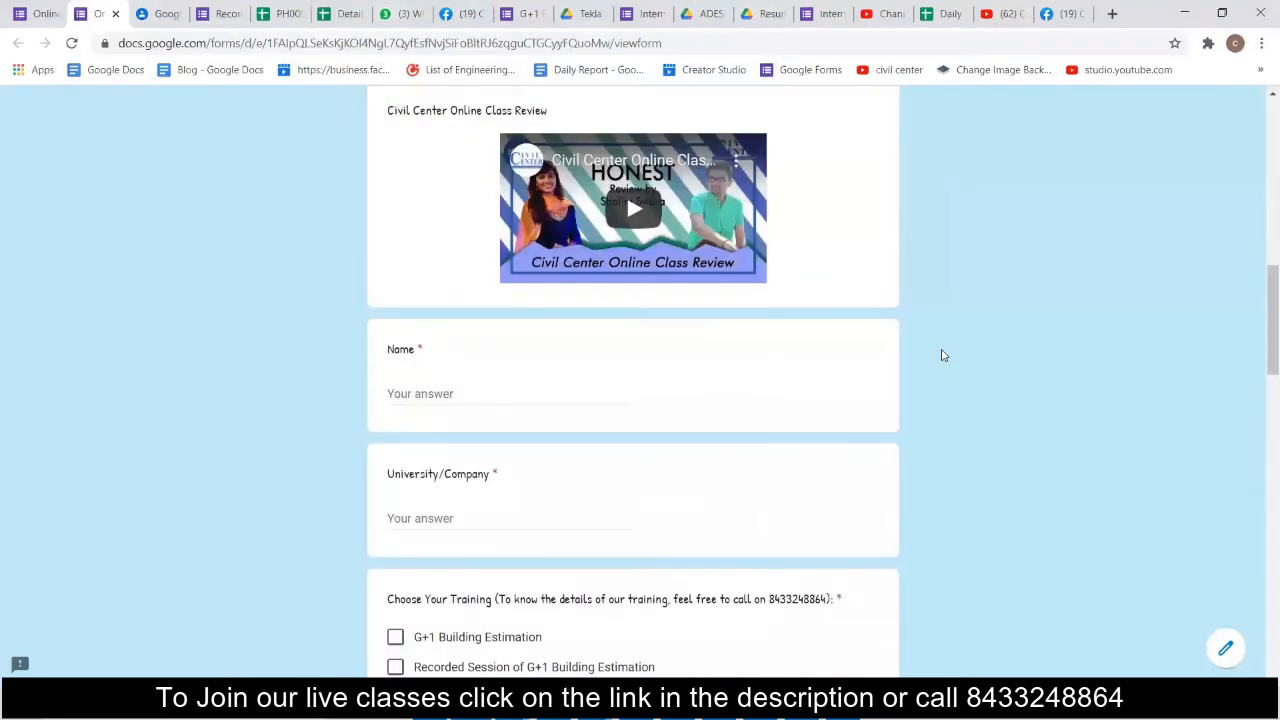
scroll(941, 355, down, 8)
scroll(941, 355, down, 4)
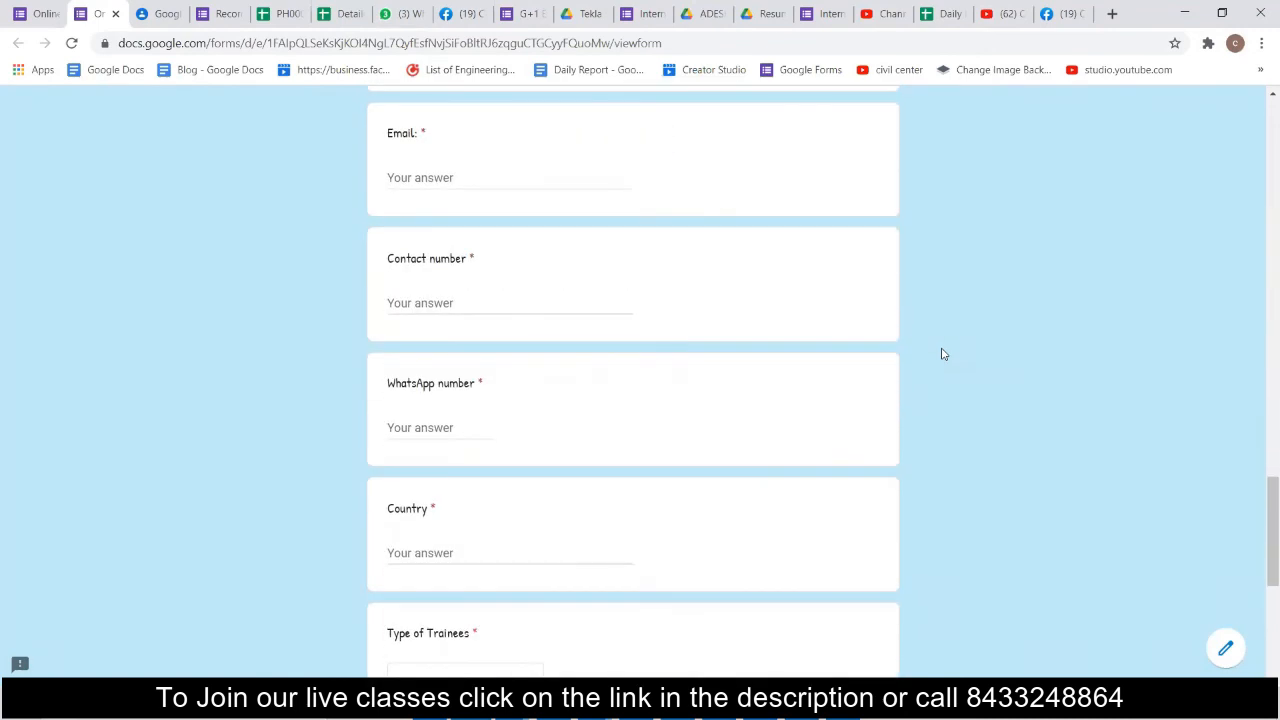
scroll(941, 355, down, 1)
scroll(941, 355, down, 3)
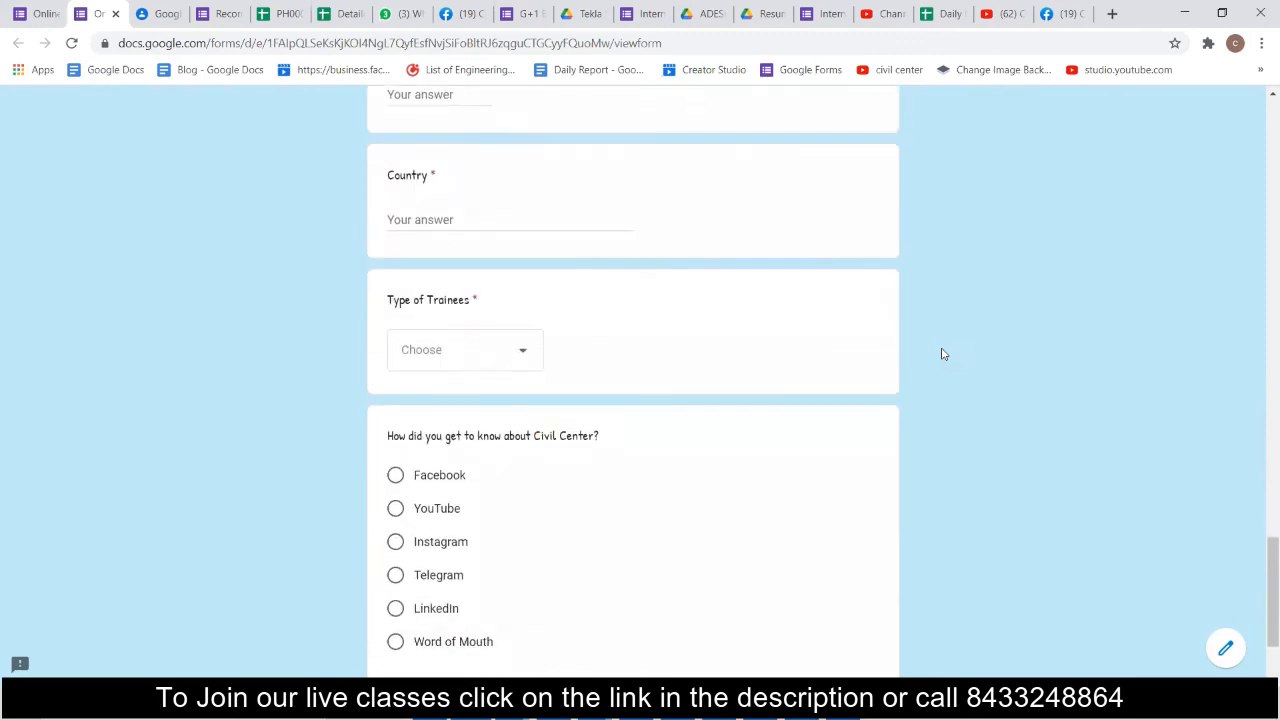